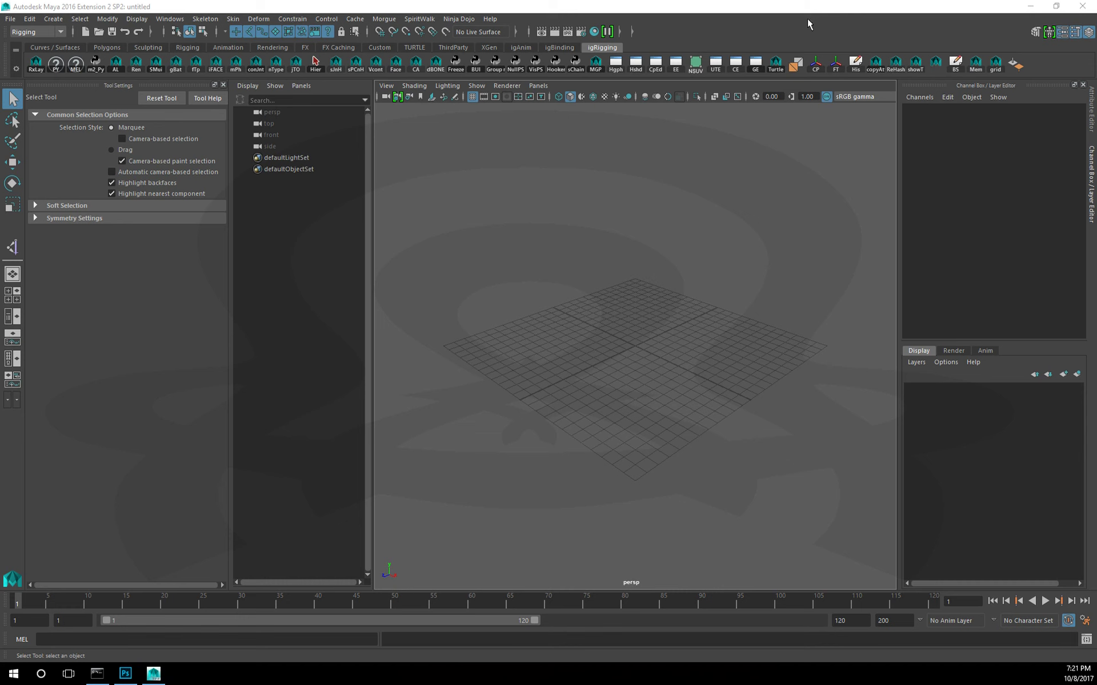
- In the side view, draw a four-joint leg chain: hip, one below, one right, one below
key(space)
mouse_move(573, 337)
mouse_down()
mouse_move(615, 338)
mouse_move(586, 323)
mouse_up()
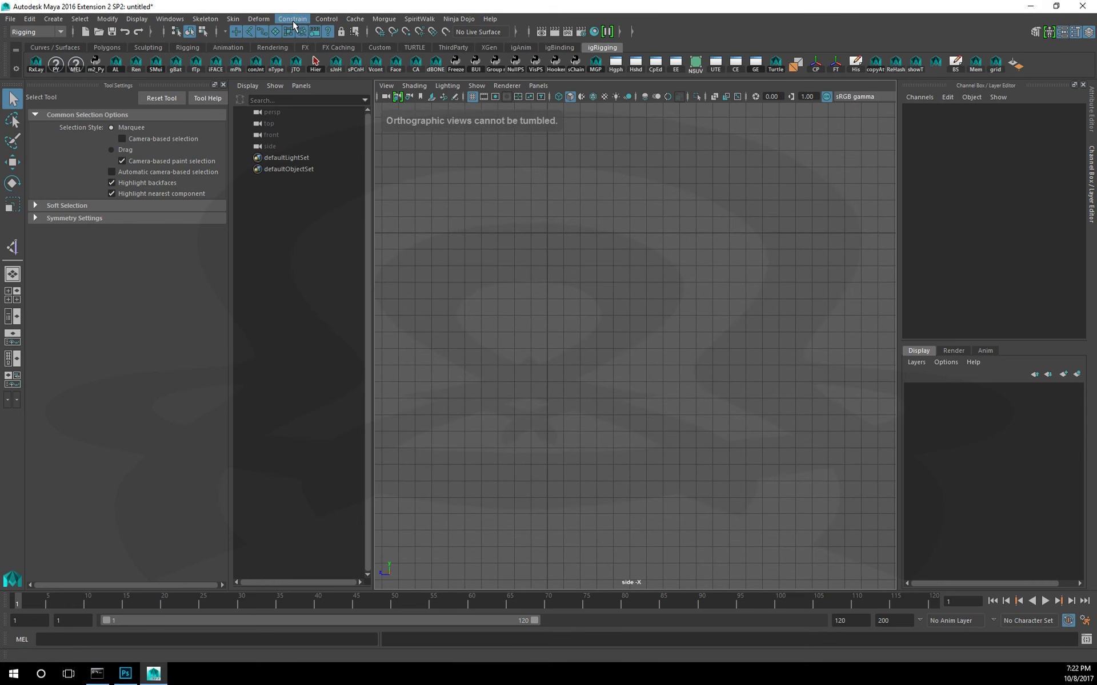
click(205, 19)
click(226, 51)
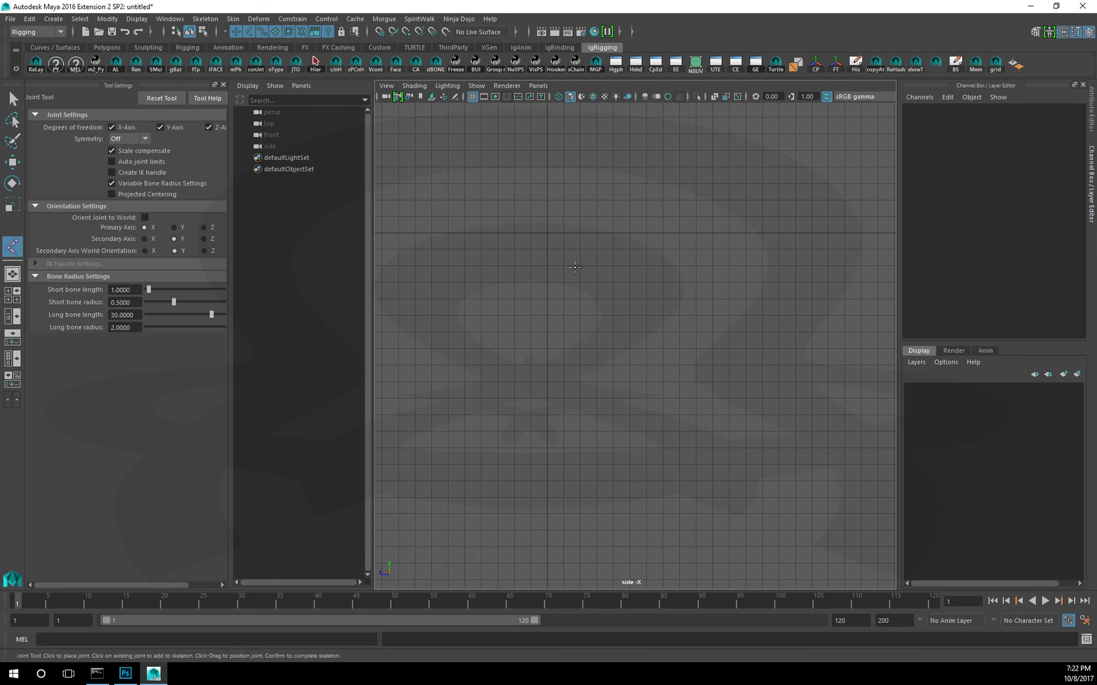
click(546, 233)
click(546, 299)
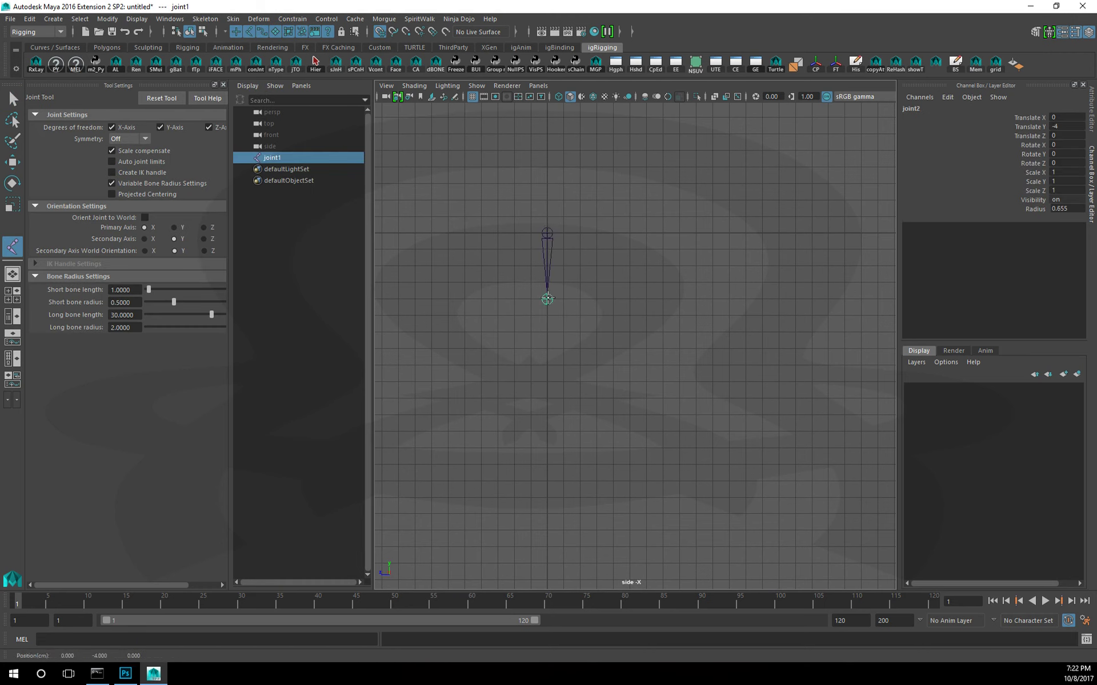
click(613, 299)
click(614, 364)
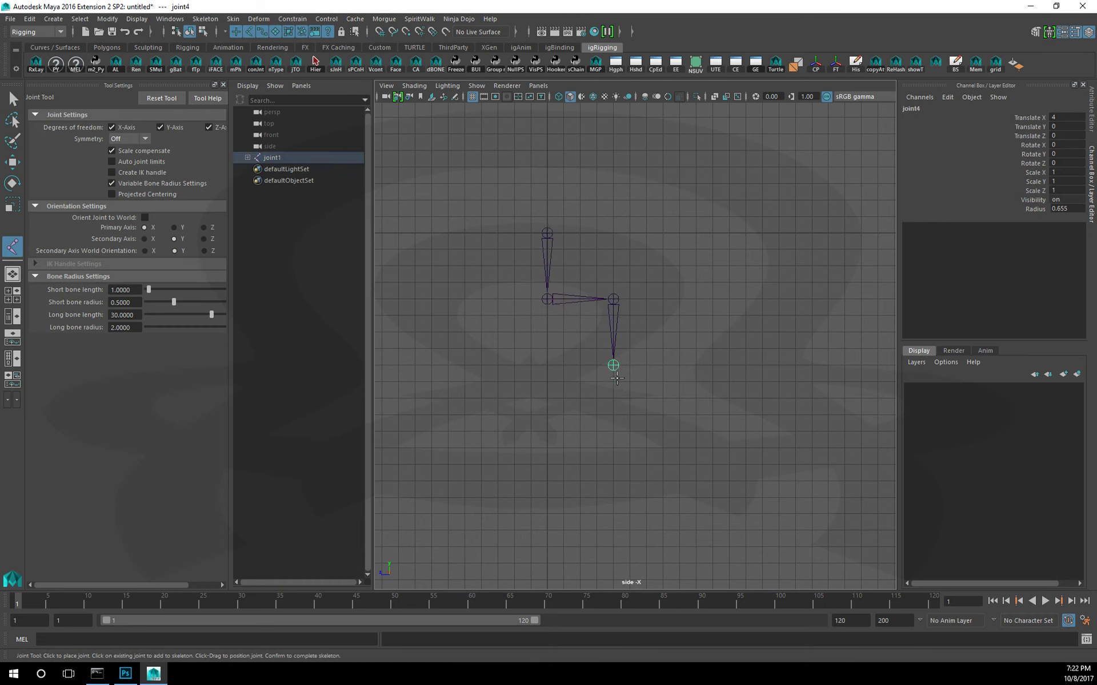
key(q)
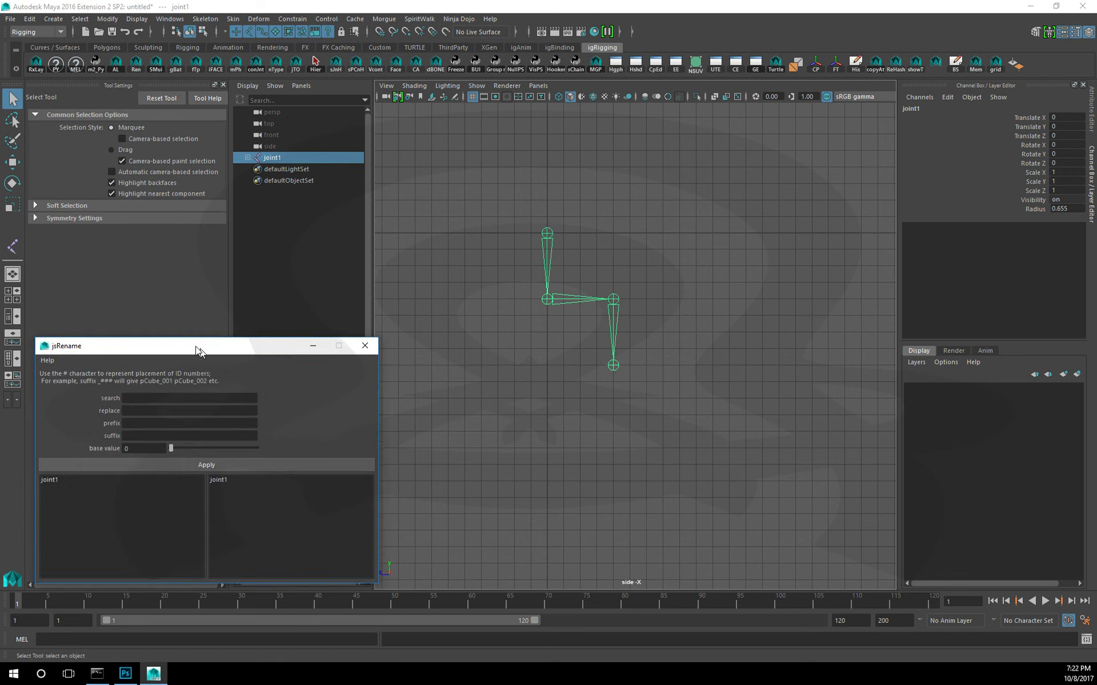
- Fill jsRename with search '.*', replace '_#_bone', prefix 'output' and start number 1
text(.*)
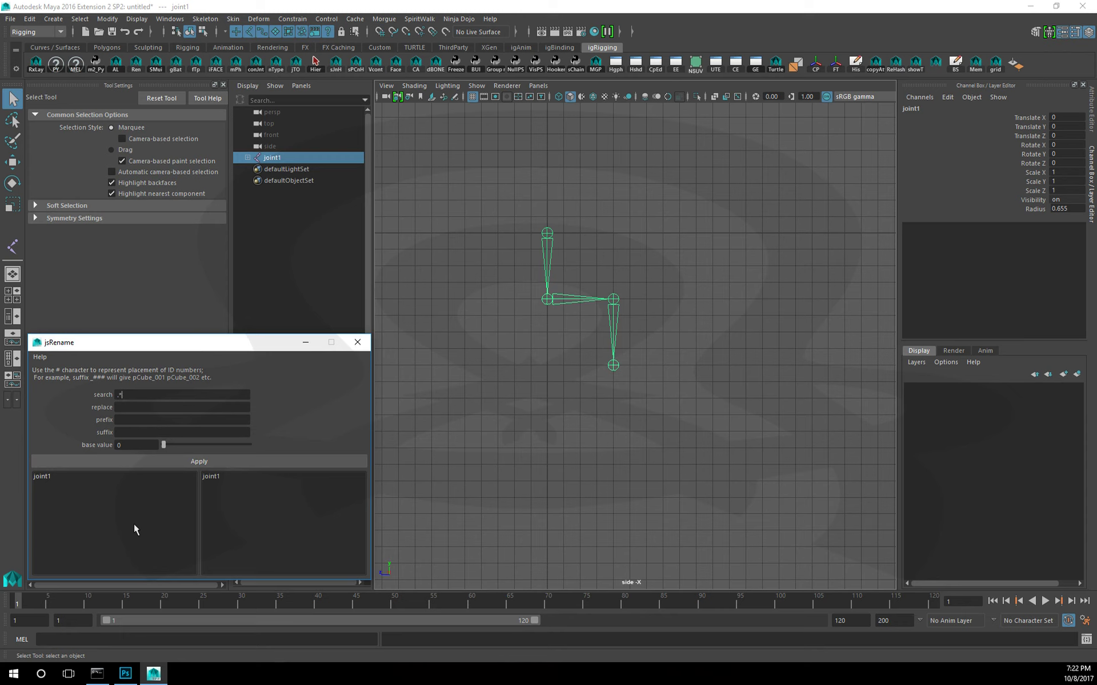
key(Tab)
text(_bone)
key(Tab)
text(out)
key(BackSpace)
key(BackSpace)
text(utput)
key(Tab)
key(Tab)
text(1)
key(shift+Tab)
- Rename the four-joint chain output_1_bone through output_4_bone
shift+click(248, 157)
shift+click(294, 191)
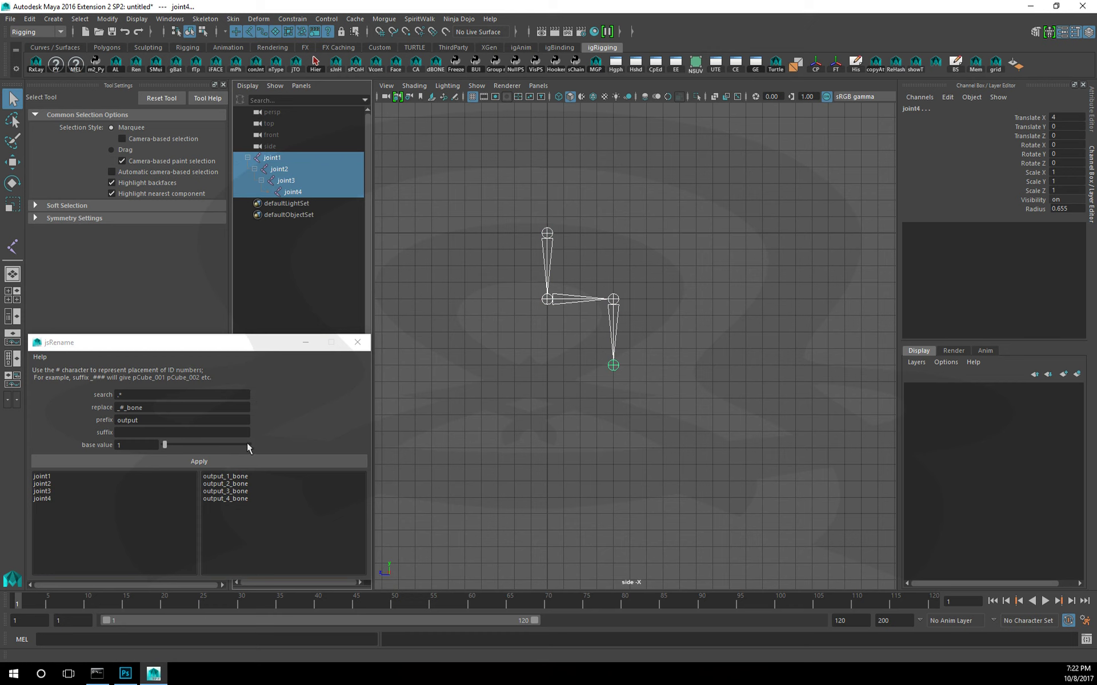
click(236, 460)
- Duplicate the output chain and rename the copy solver_1_bone through solver_4_bone
click(303, 159)
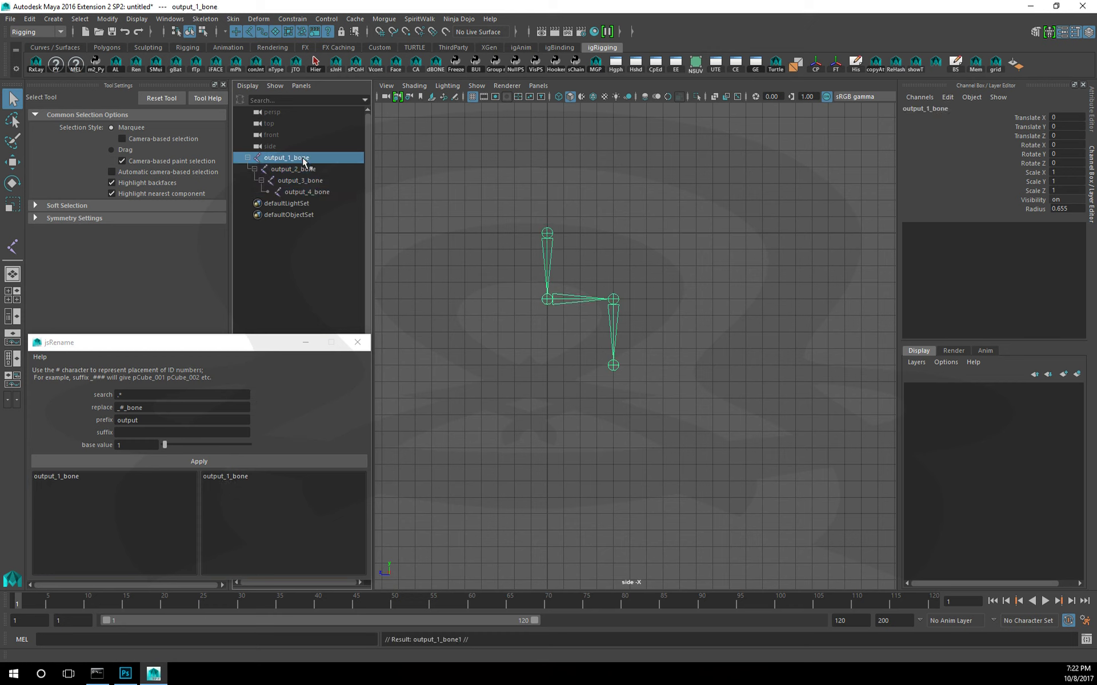
key(ctrl+d)
shift+click(247, 203)
shift+click(298, 237)
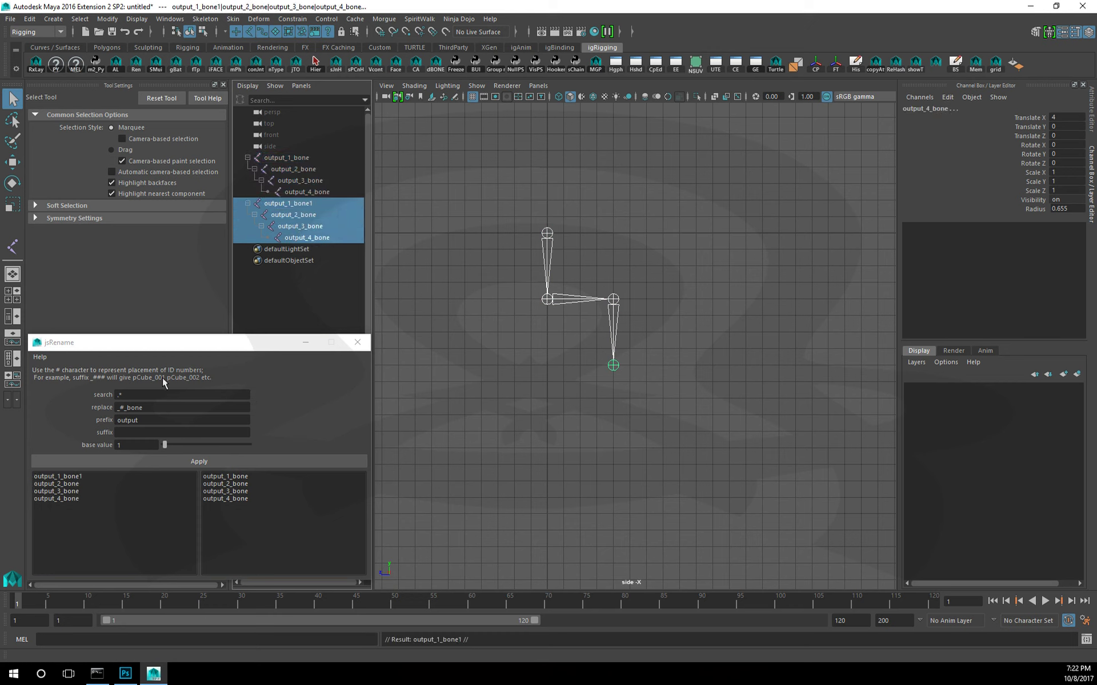
double_click(126, 420)
text(solver)
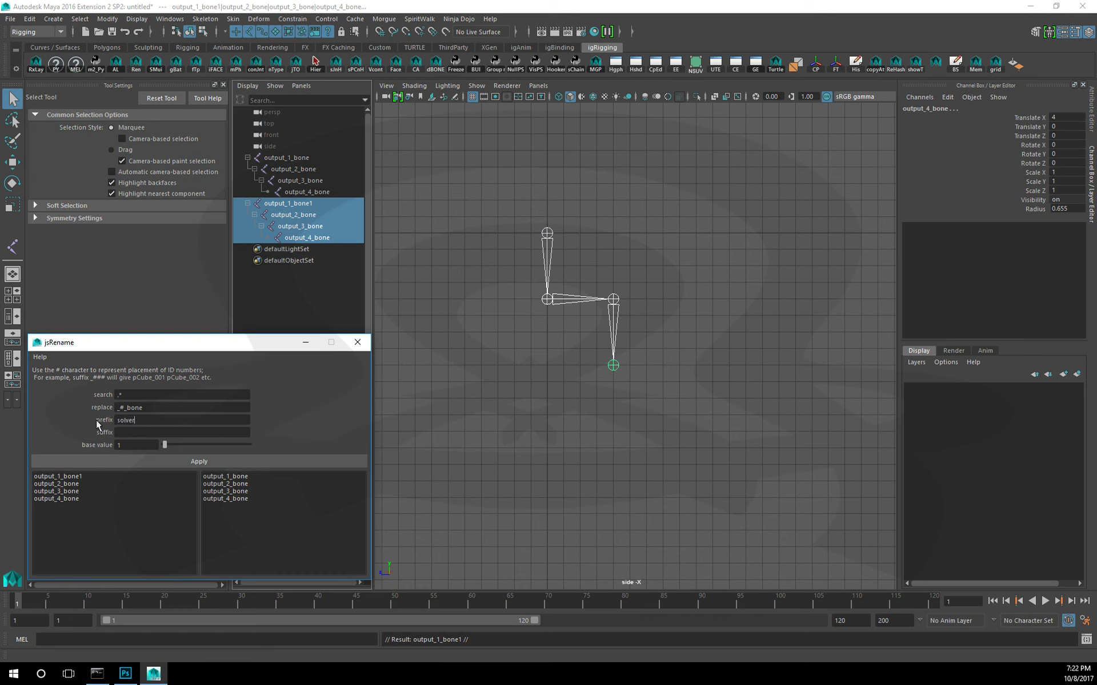
click(143, 457)
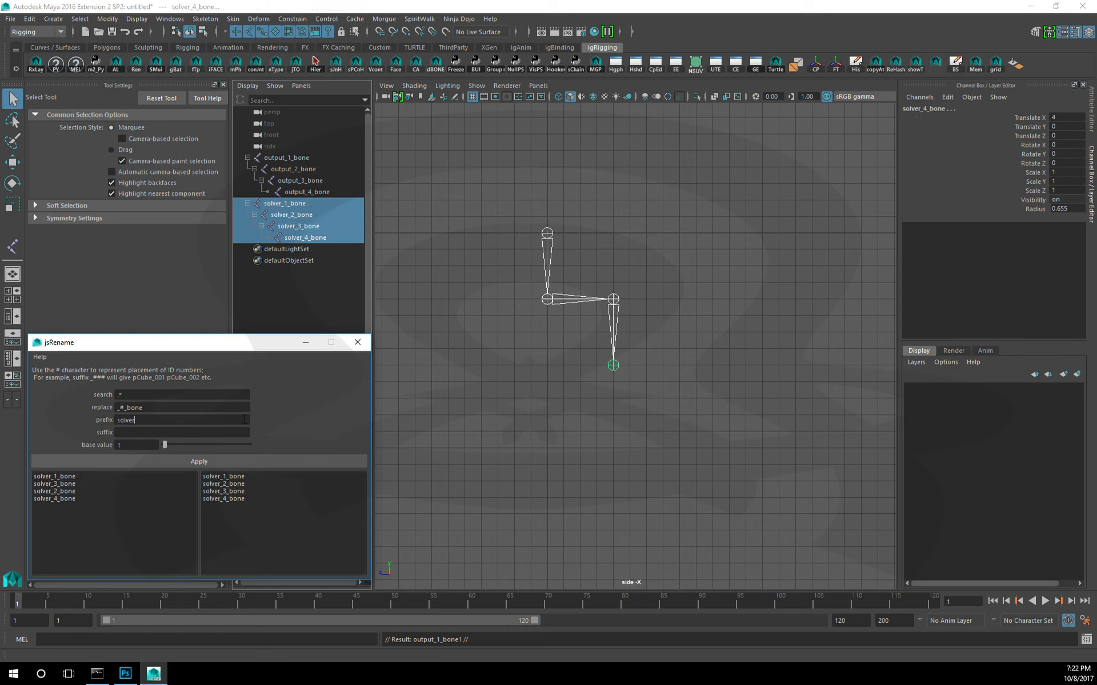
click(461, 231)
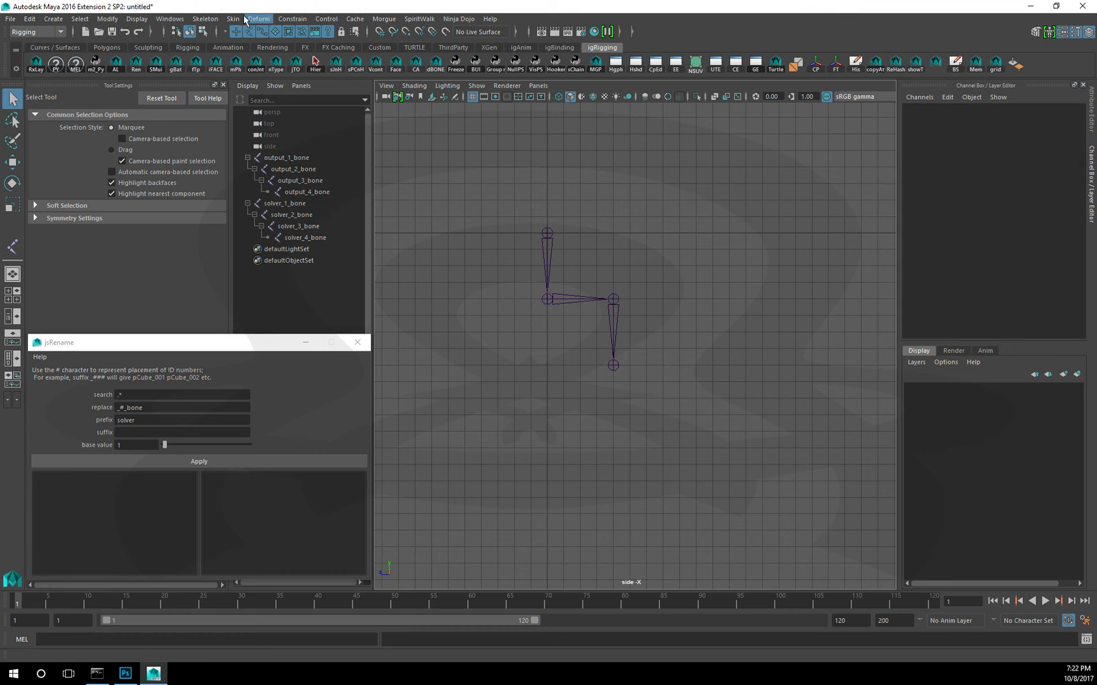
- Draw a new three-joint chain: top, one straight below, one to the right
key(j)
click(514, 233)
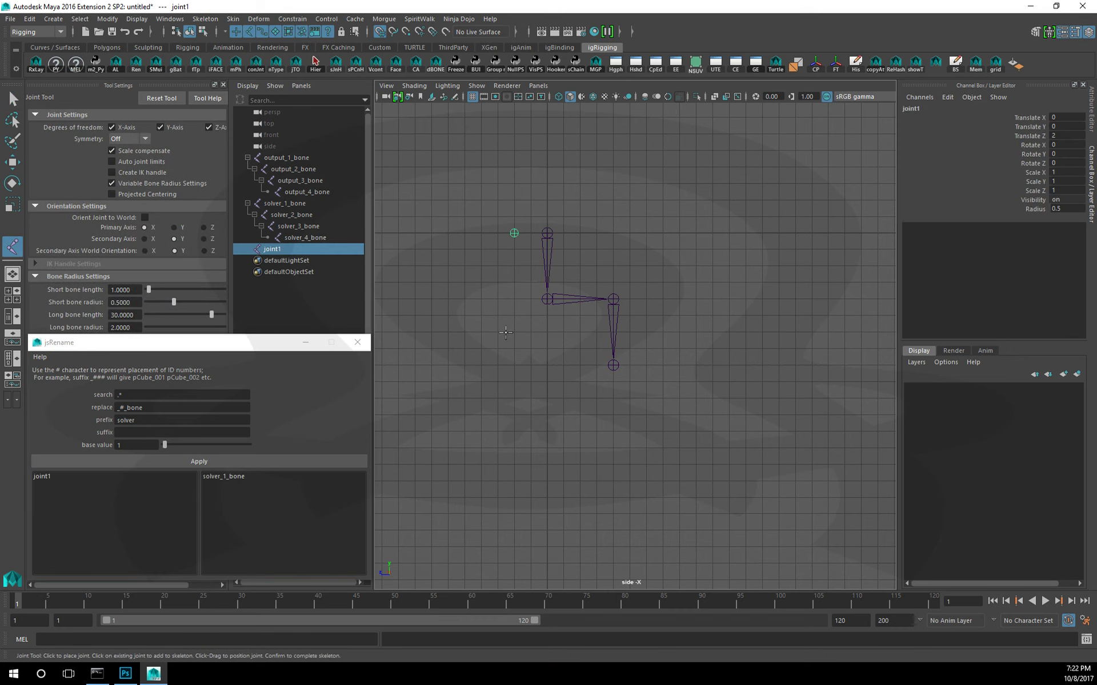
click(514, 365)
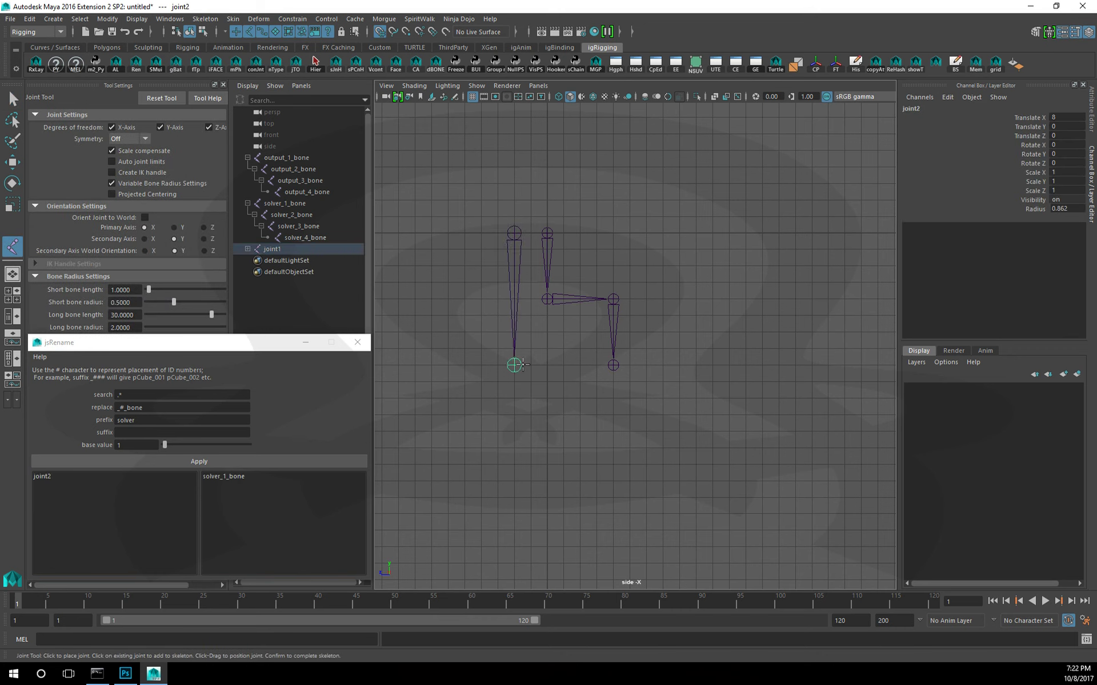
click(580, 364)
key(q)
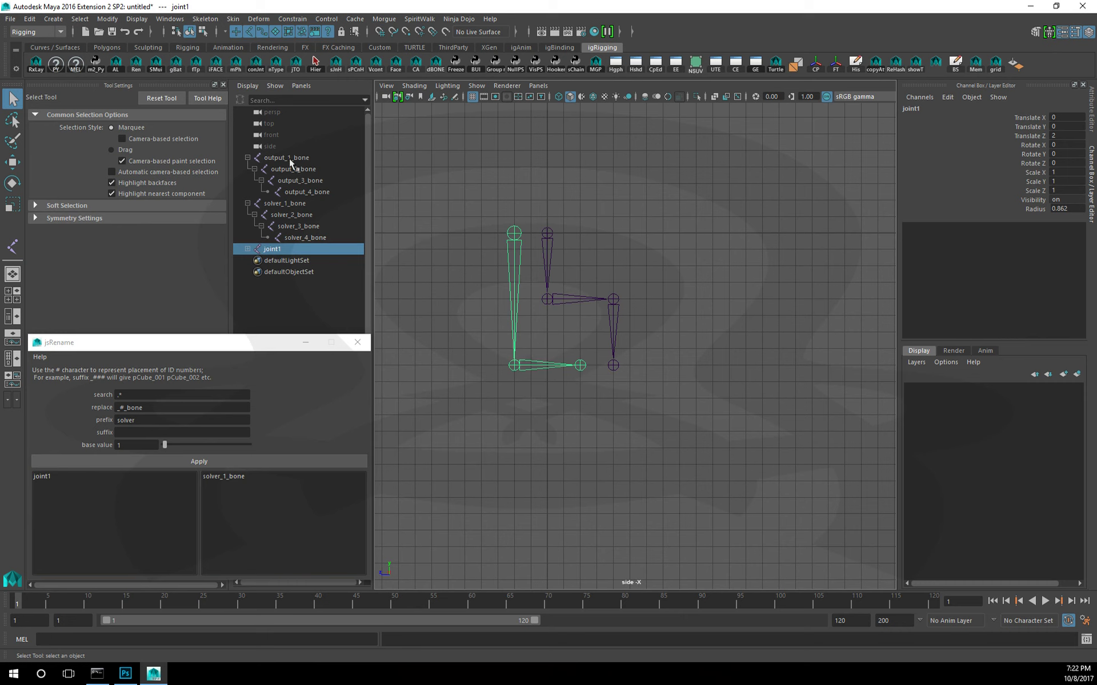
- Set joint radius 1 on the output bones and 0.5 on the solver bones
click(290, 162)
shift+click(319, 193)
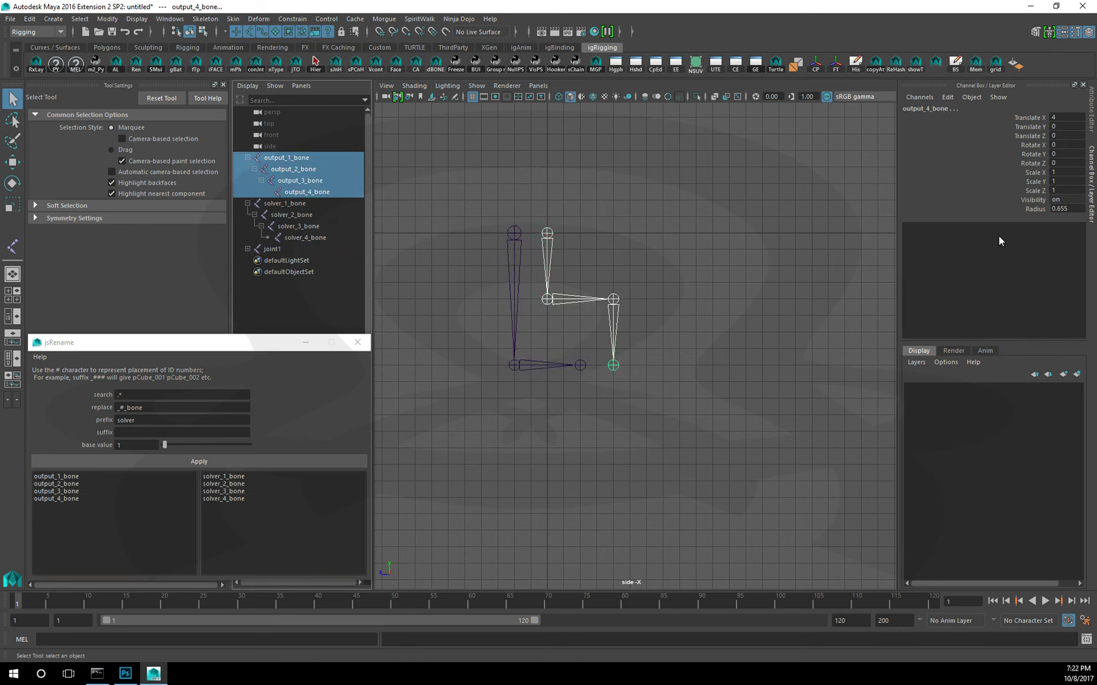
click(1066, 208)
text(1)
key(Return)
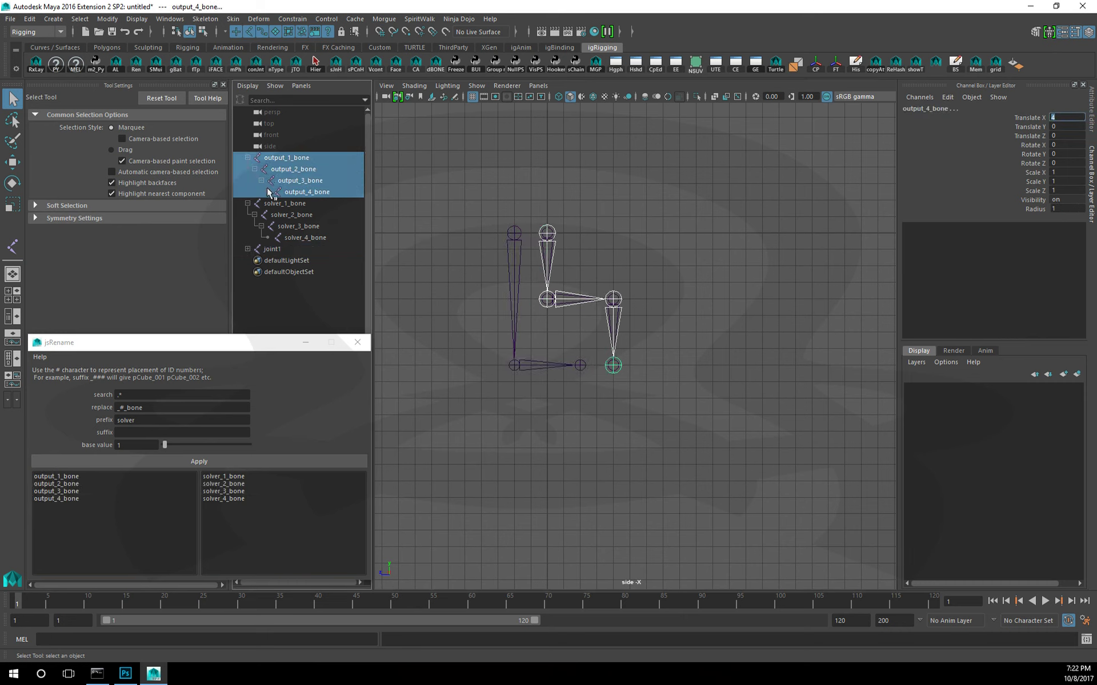
click(294, 205)
shift+click(312, 237)
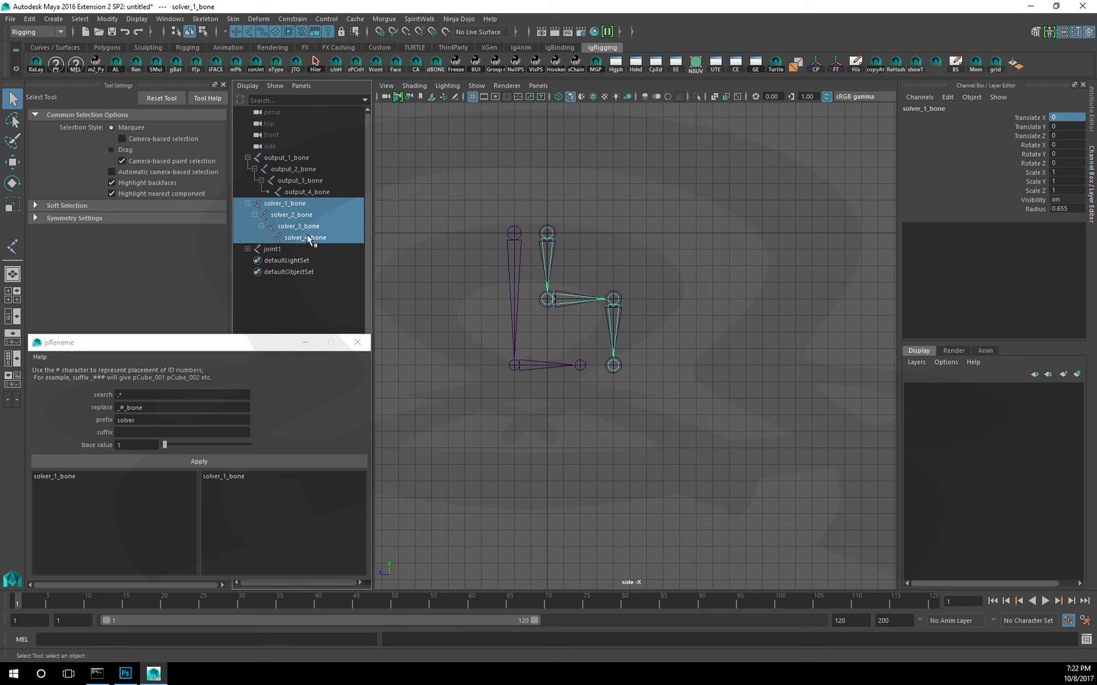
click(1066, 208)
text(0.5)
key(Return)
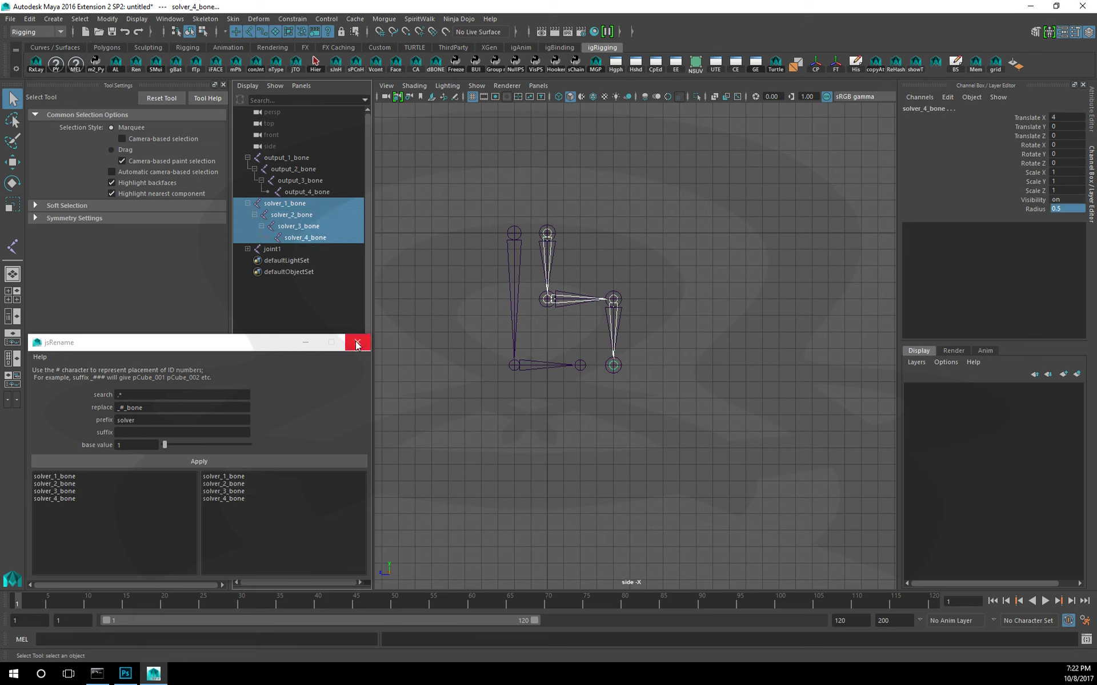
- Rename the new three-joint chain isolate_1_bone through isolate_3_bone
click(247, 249)
ctrl+click(272, 249)
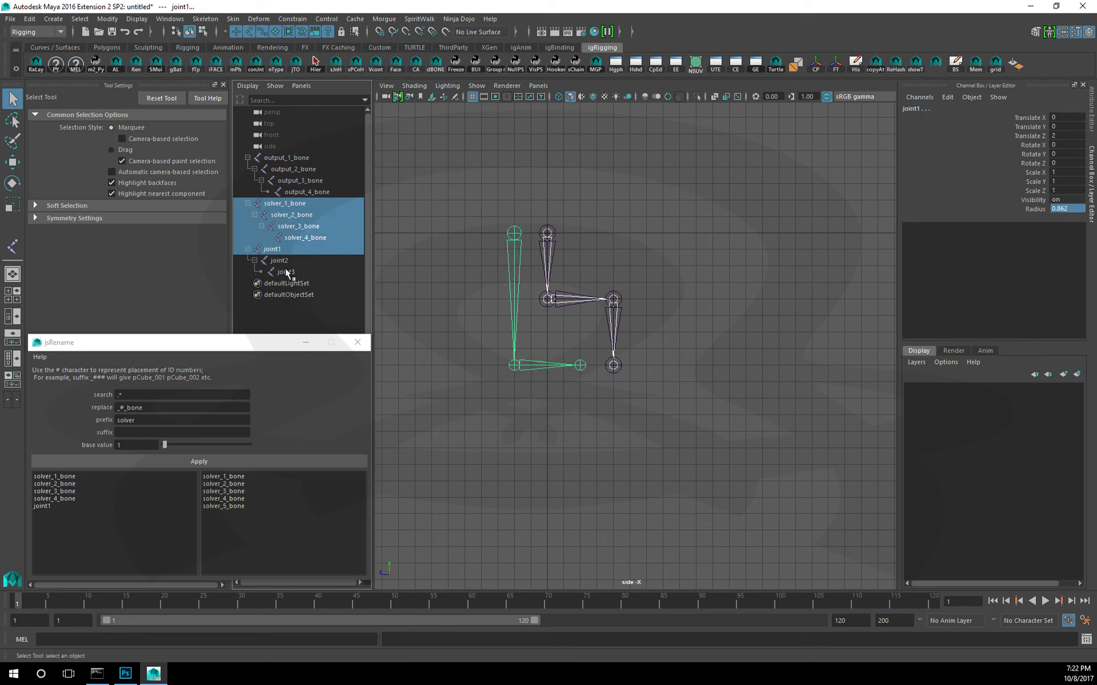
click(291, 251)
shift+click(296, 272)
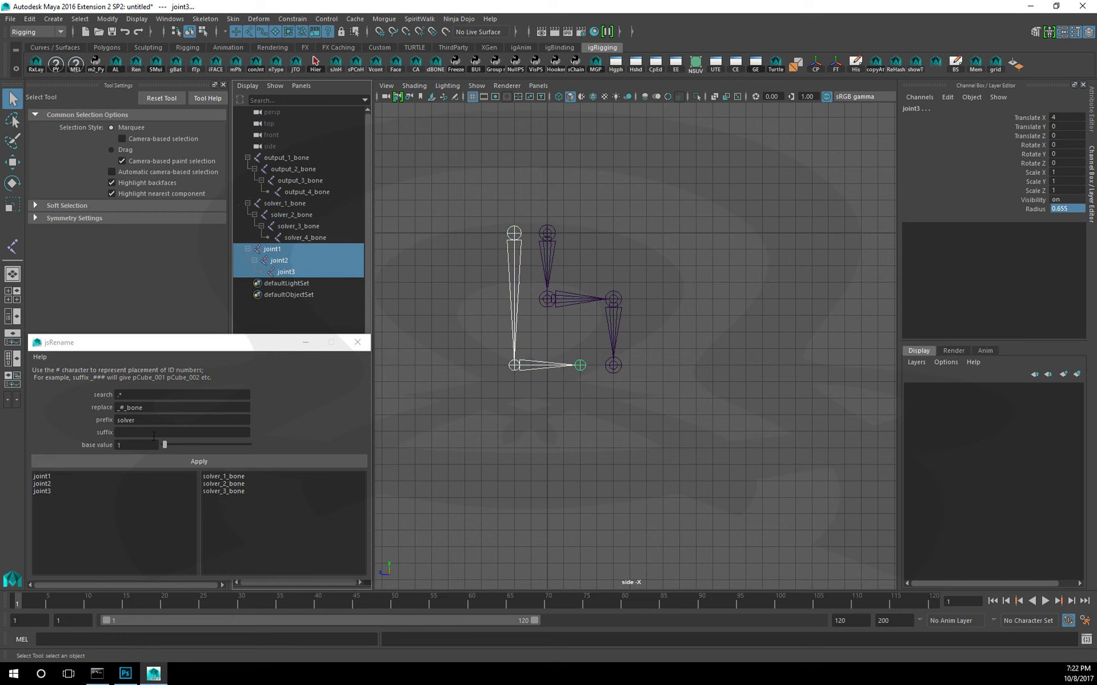
double_click(126, 421)
text(iso)
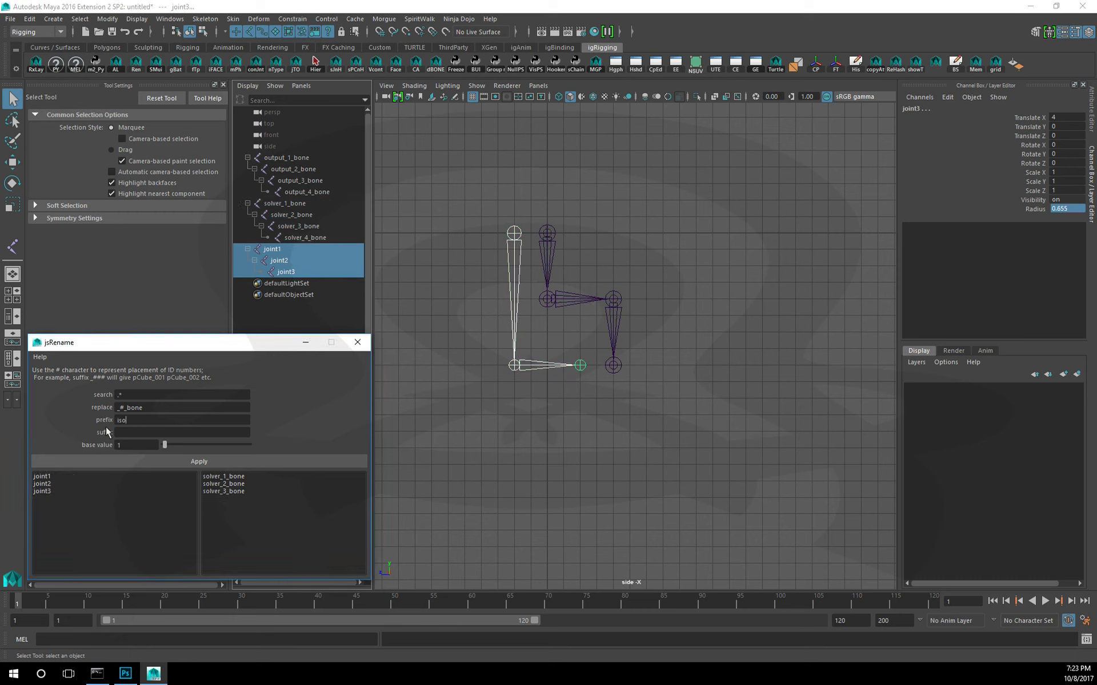
click(223, 461)
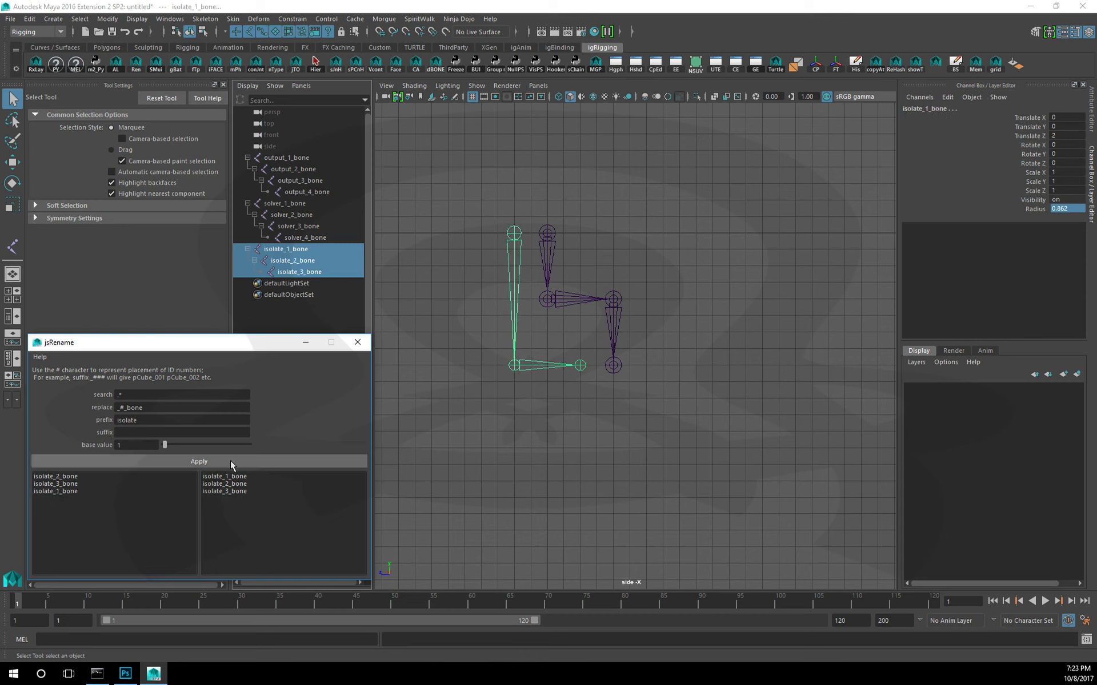
click(309, 250)
shift+click(306, 272)
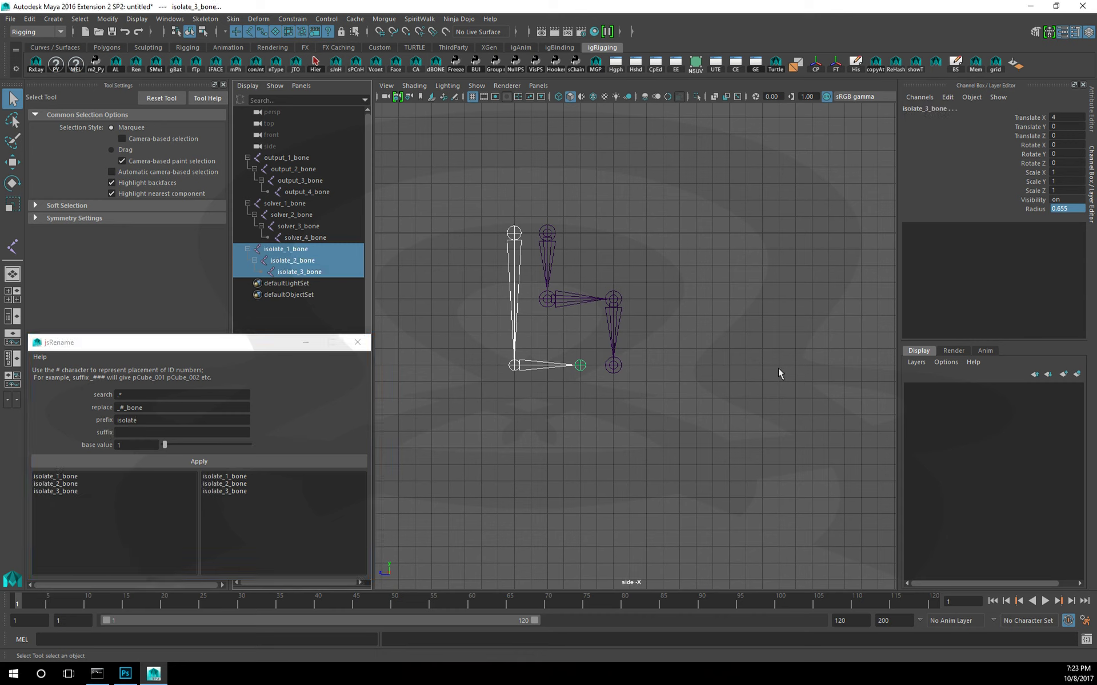
- Put the solver and isolate bones on a new display layer named solver
click(302, 204)
shift+click(304, 237)
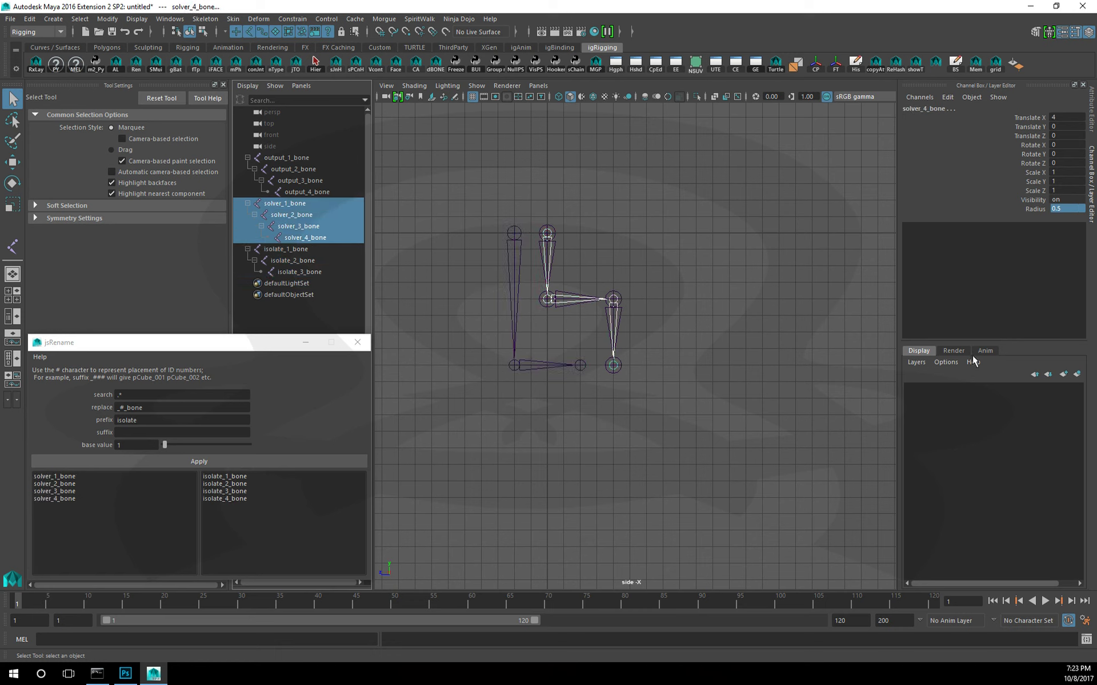
shift+click(330, 274)
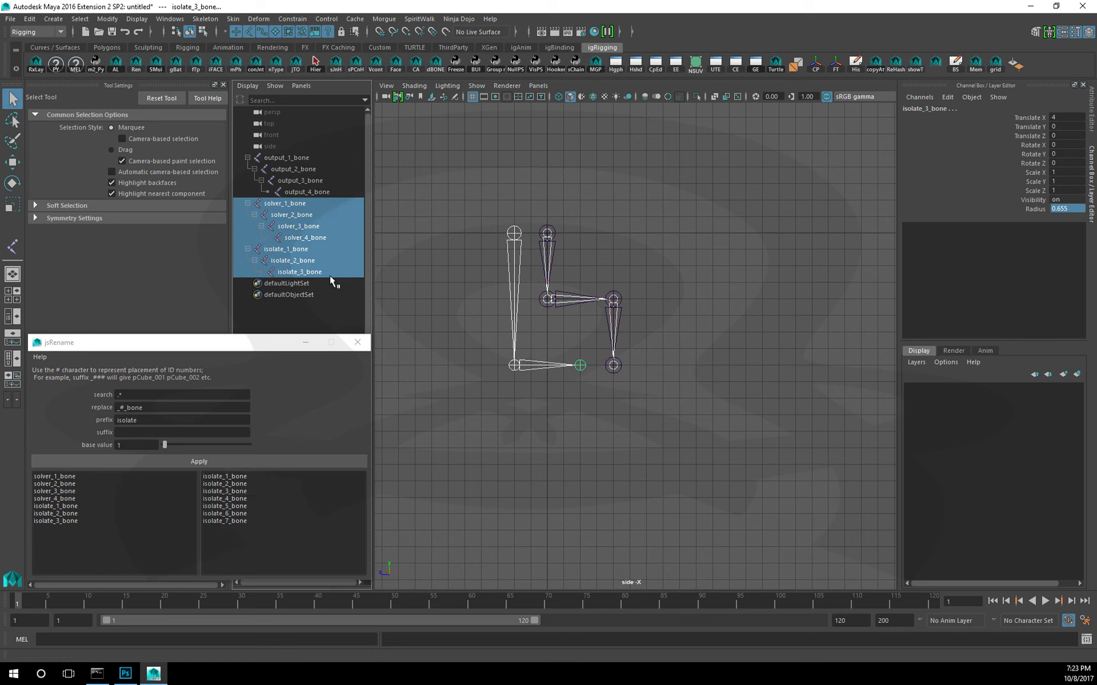
click(1076, 375)
click(974, 388)
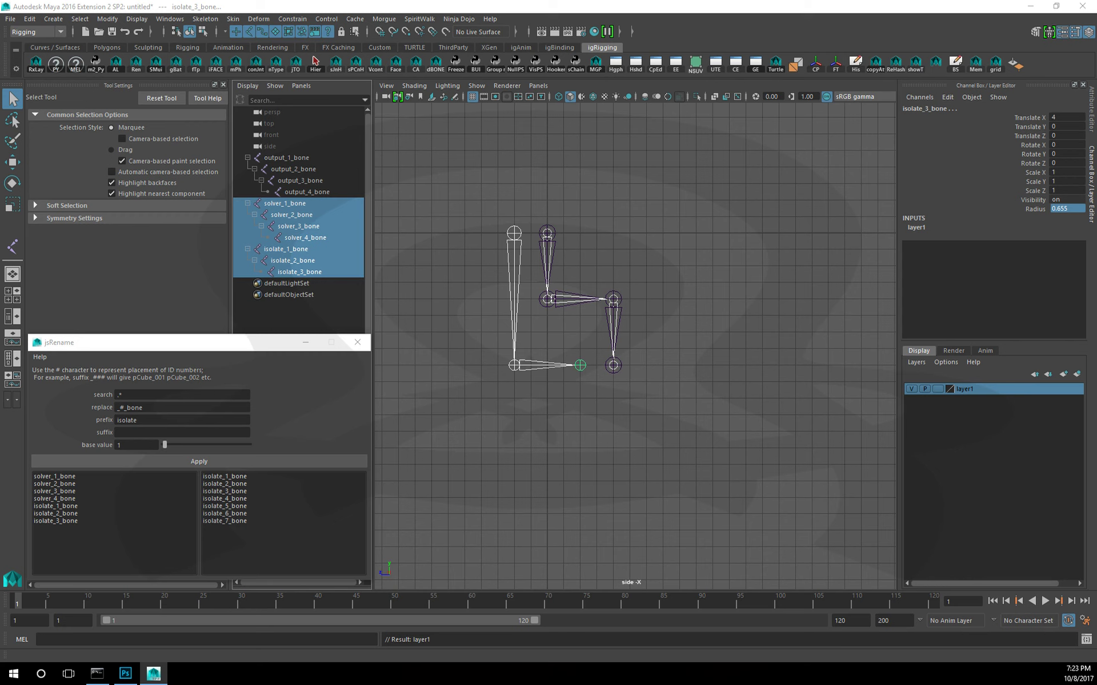
key(Return)
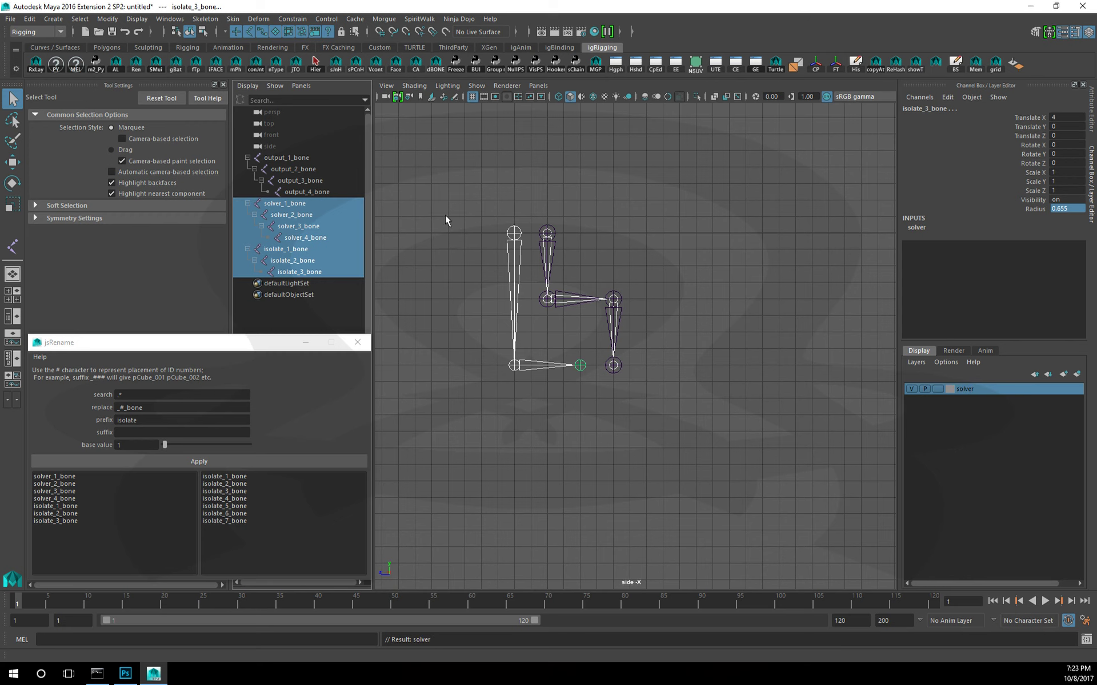
- Put output_1_bone through output_4_bone on a new yellow display layer named outputLyr
drag(318, 163, 301, 192)
click(701, 217)
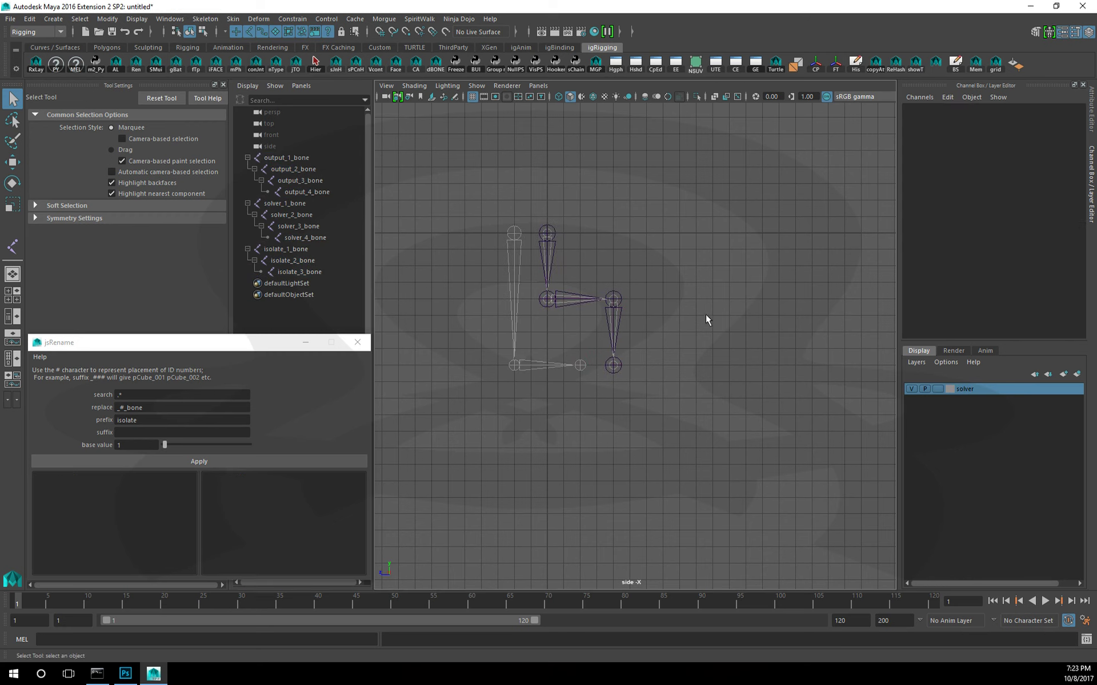
alt+drag(704, 314, 543, 327)
click(291, 148)
drag(293, 157, 308, 191)
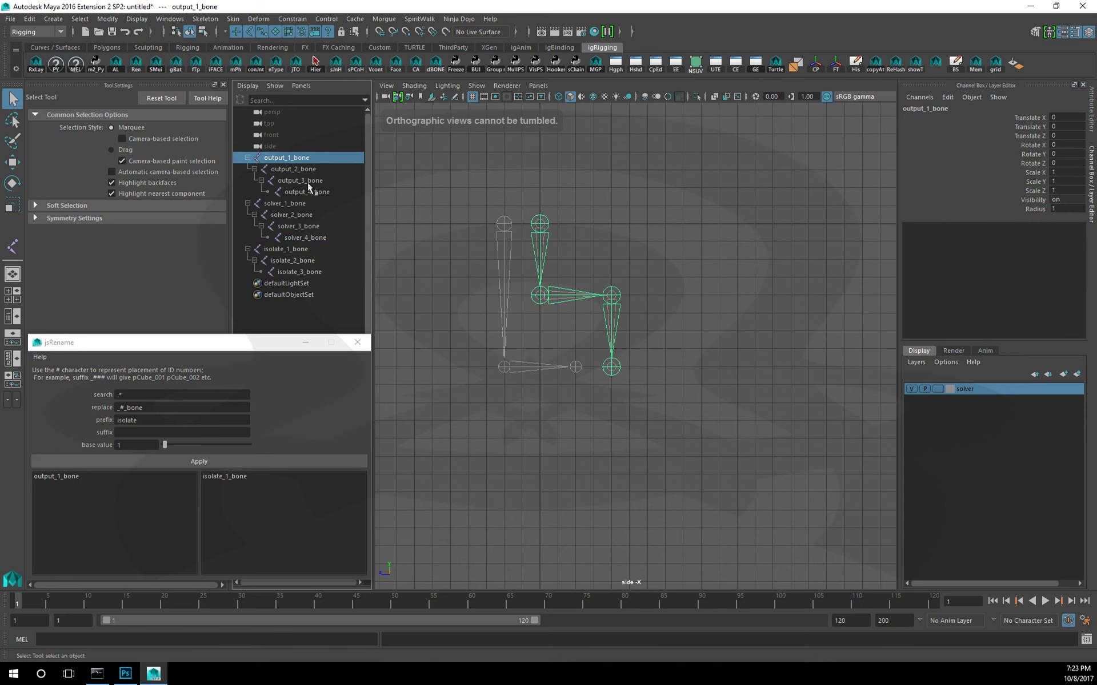
click(1063, 374)
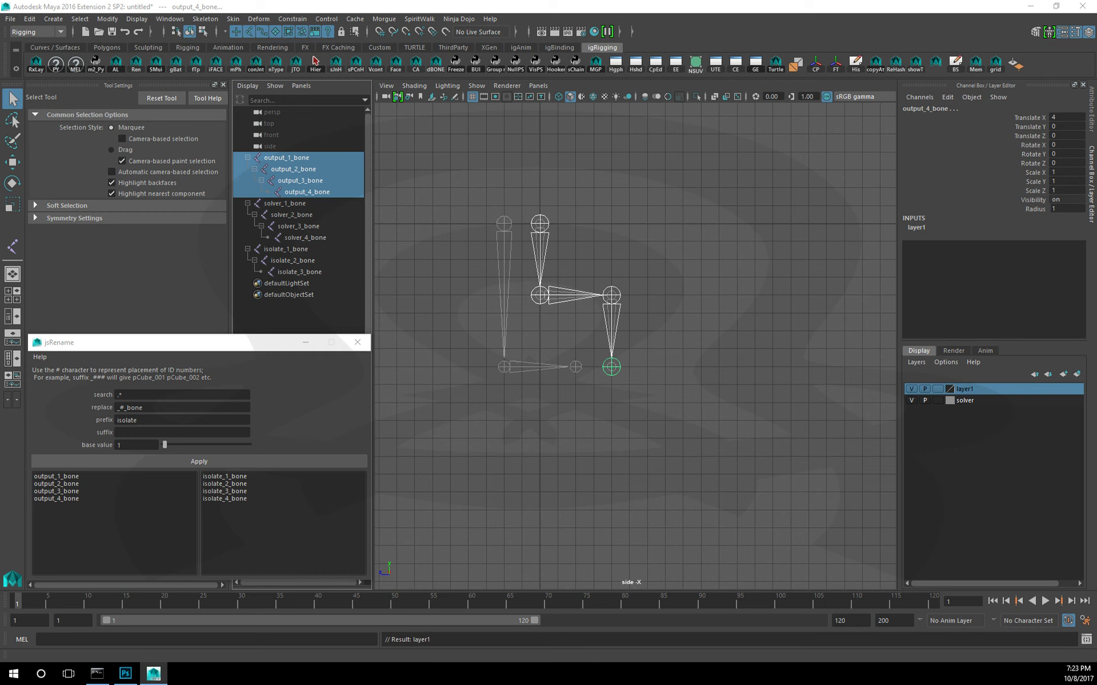
text(outputLyr)
key(Return)
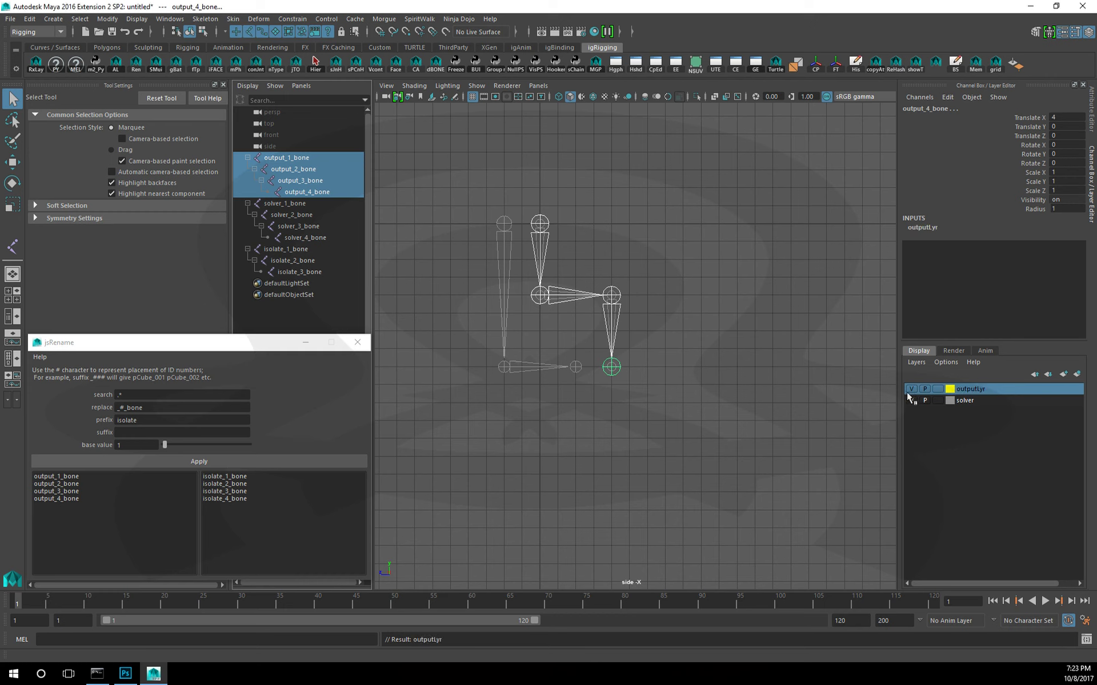
click(816, 367)
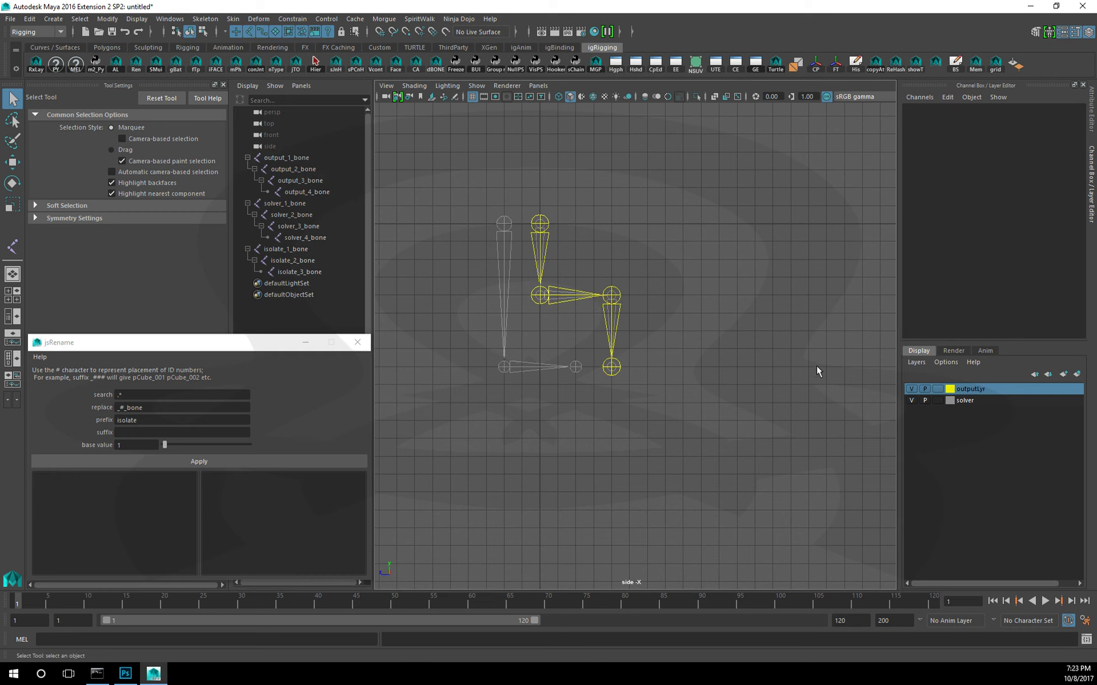
click(491, 242)
- Move the isolate chain onto the output joints and close the jsRename window
key(w)
drag(504, 224, 540, 224)
click(510, 341)
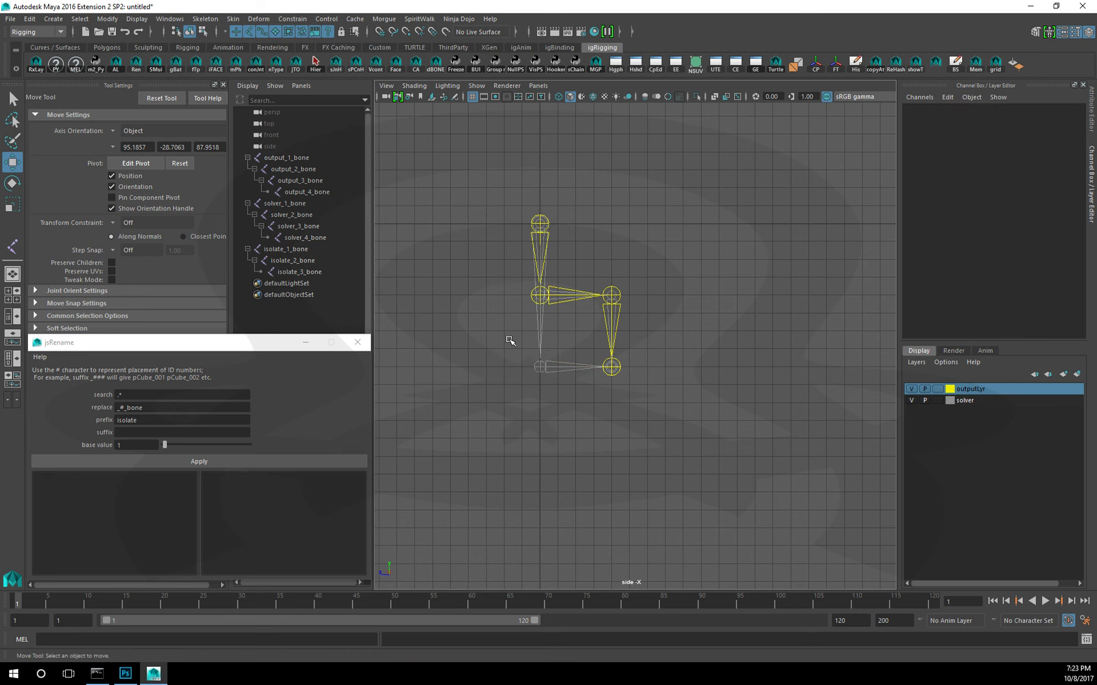
click(358, 345)
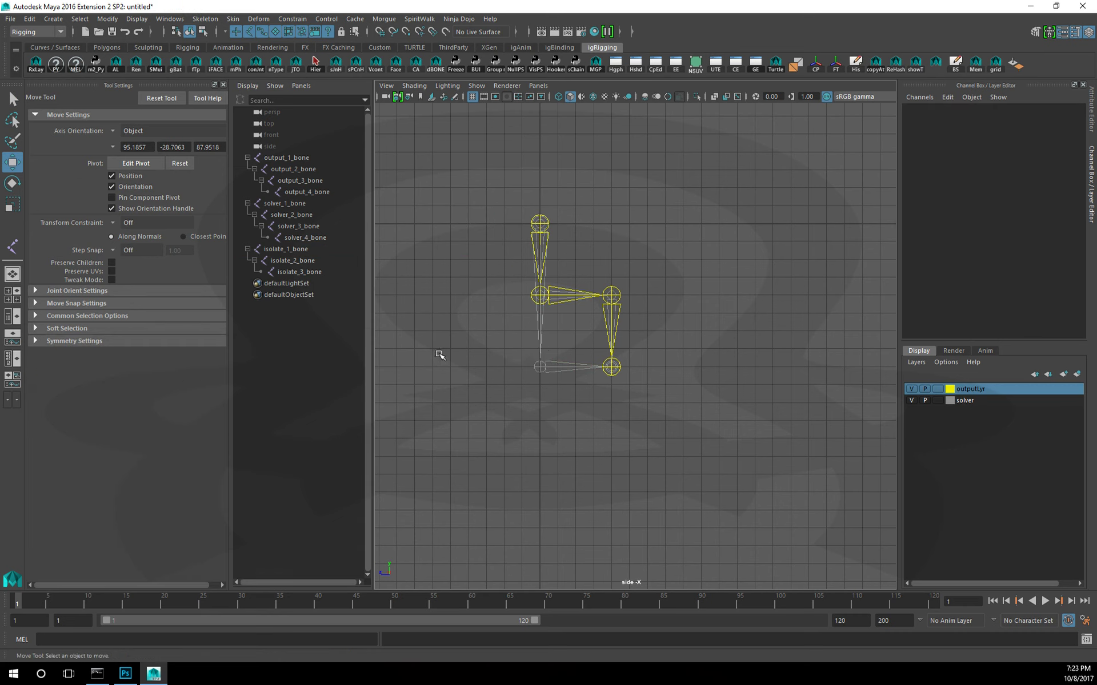
- Draw a triangular EP curve starting and ending at the ankle joint
click(53, 19)
mouse_move(71, 82)
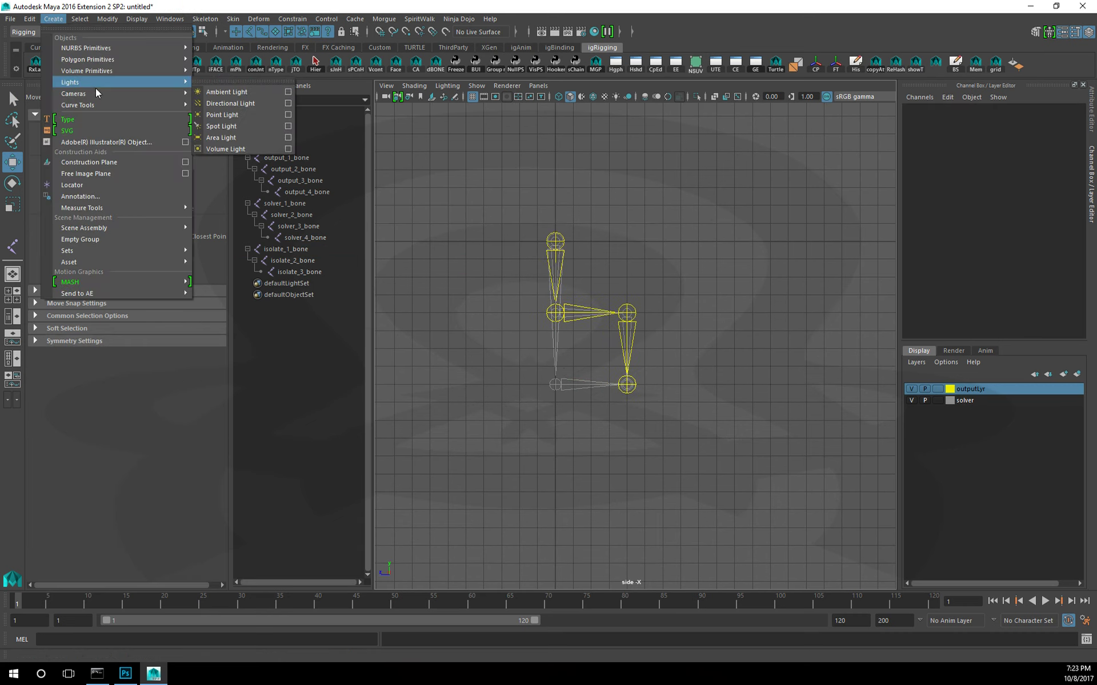
click(226, 126)
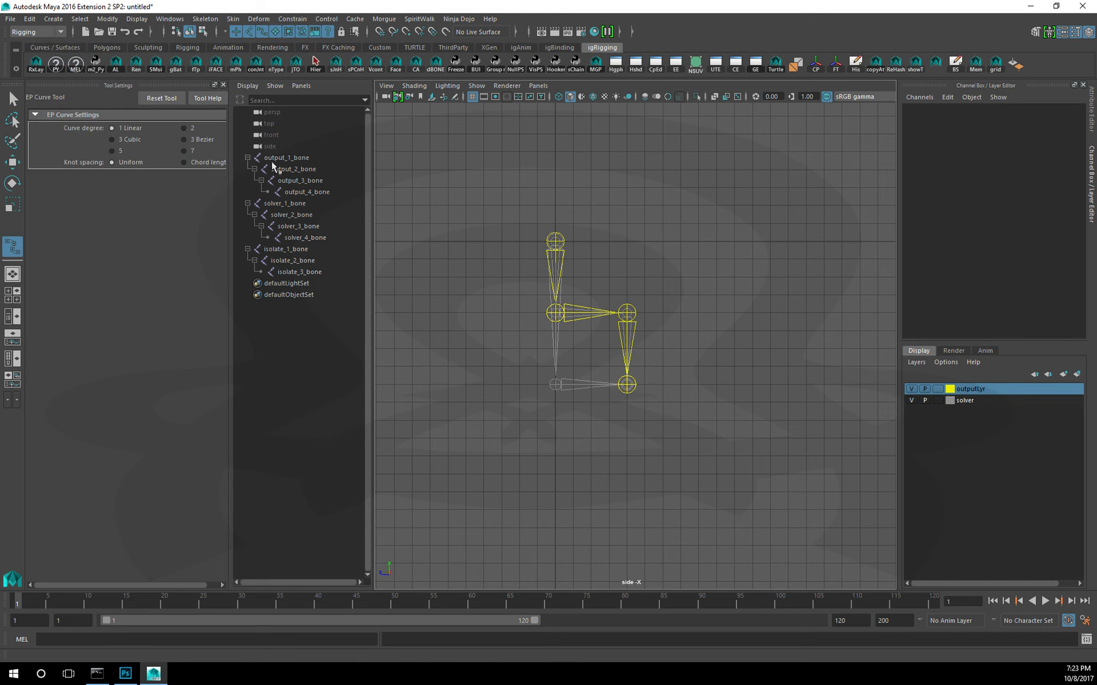
click(627, 385)
click(626, 420)
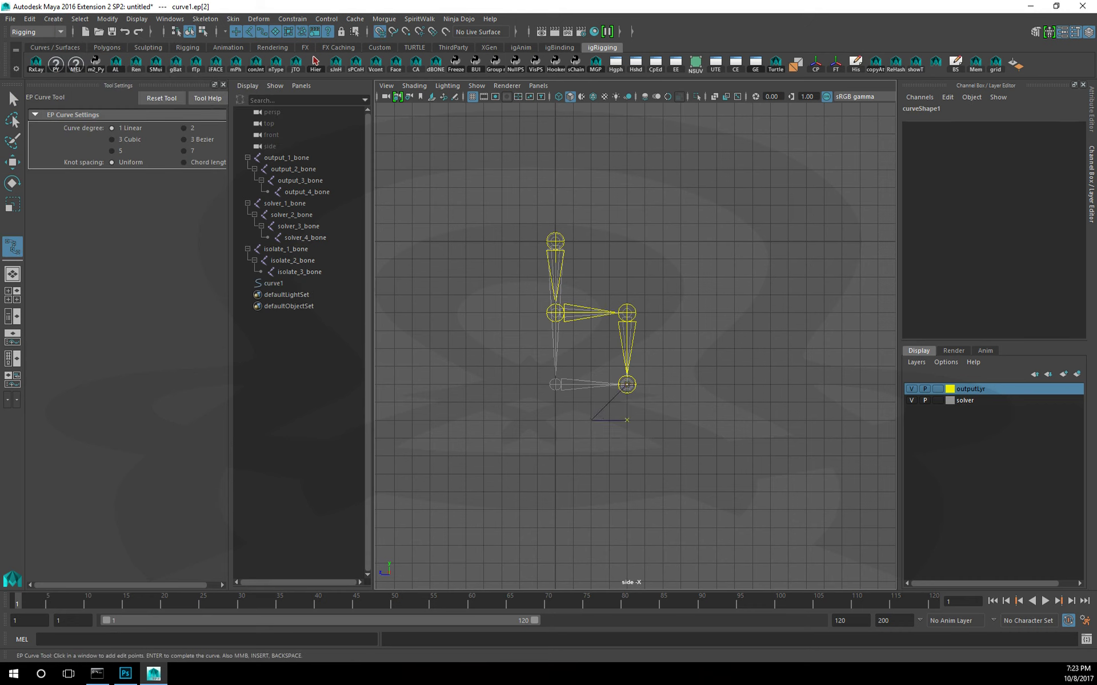
click(626, 384)
key(Return)
- Snap the curve's pivot to the ankle joint and rename it footGoal_ctrl
key(w)
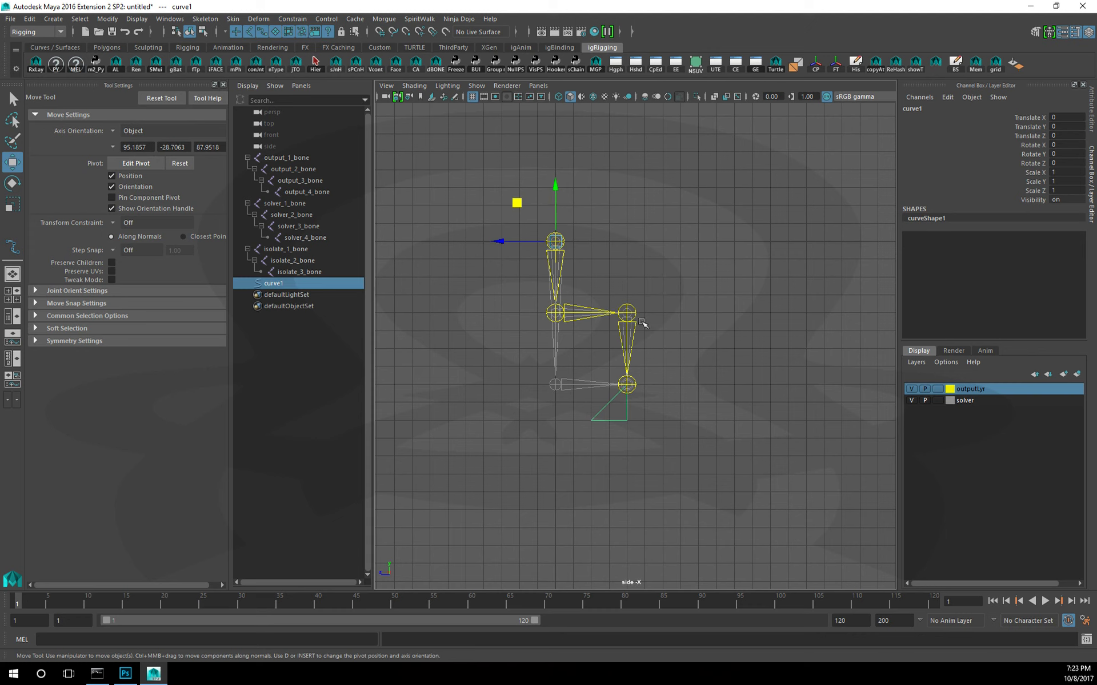
key(d)
middle_drag(652, 355, 641, 383)
key(d)
click(982, 107)
text(footGoal_)
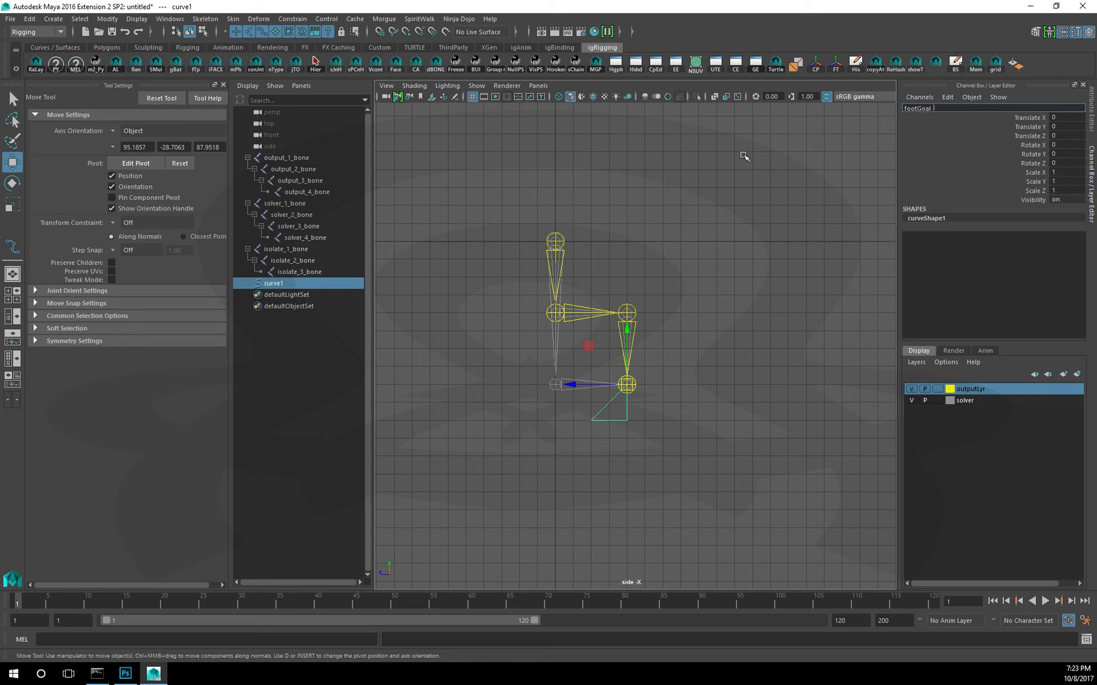
text(ctrl)
key(Return)
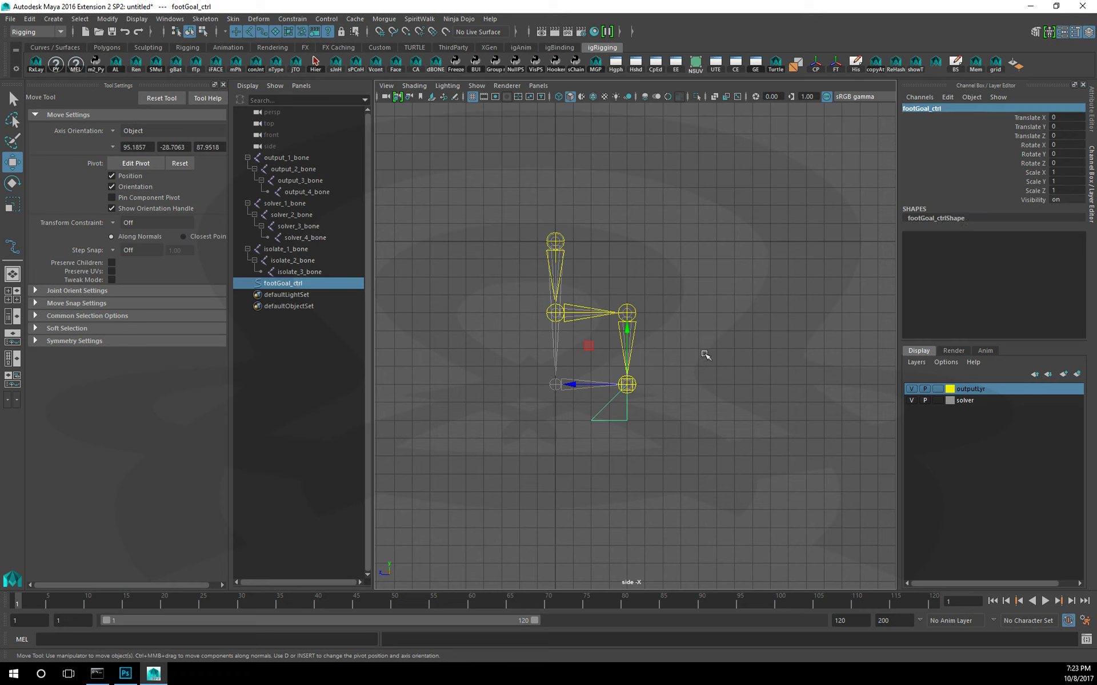
click(704, 354)
click(53, 18)
mouse_move(81, 208)
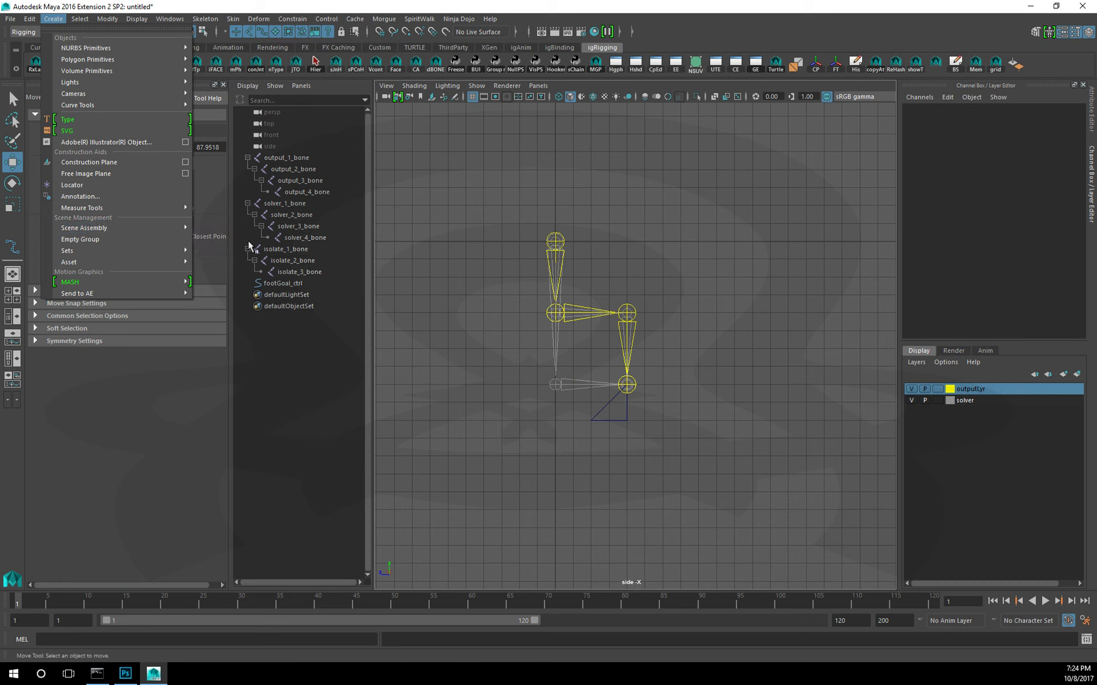
- Create a locator at Translate Y -8, Z 5 beside the leg and name it poleVector
click(94, 188)
mouse_move(529, 298)
middle_down()
mouse_move(478, 410)
mouse_move(443, 382)
mouse_move(469, 390)
middle_up()
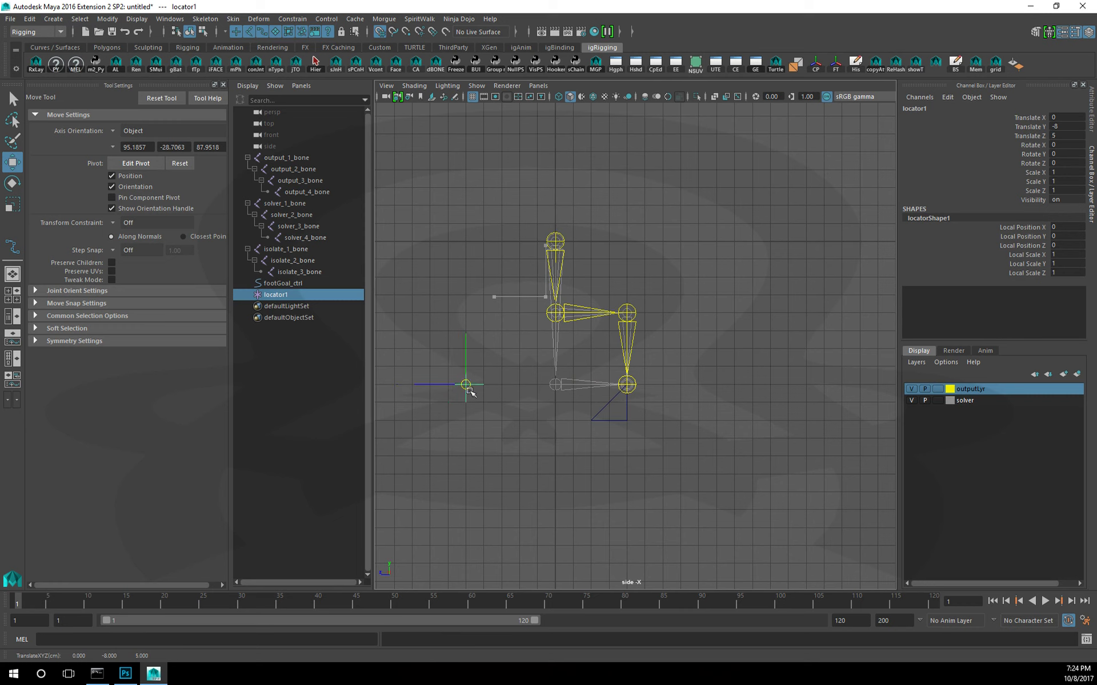
click(931, 108)
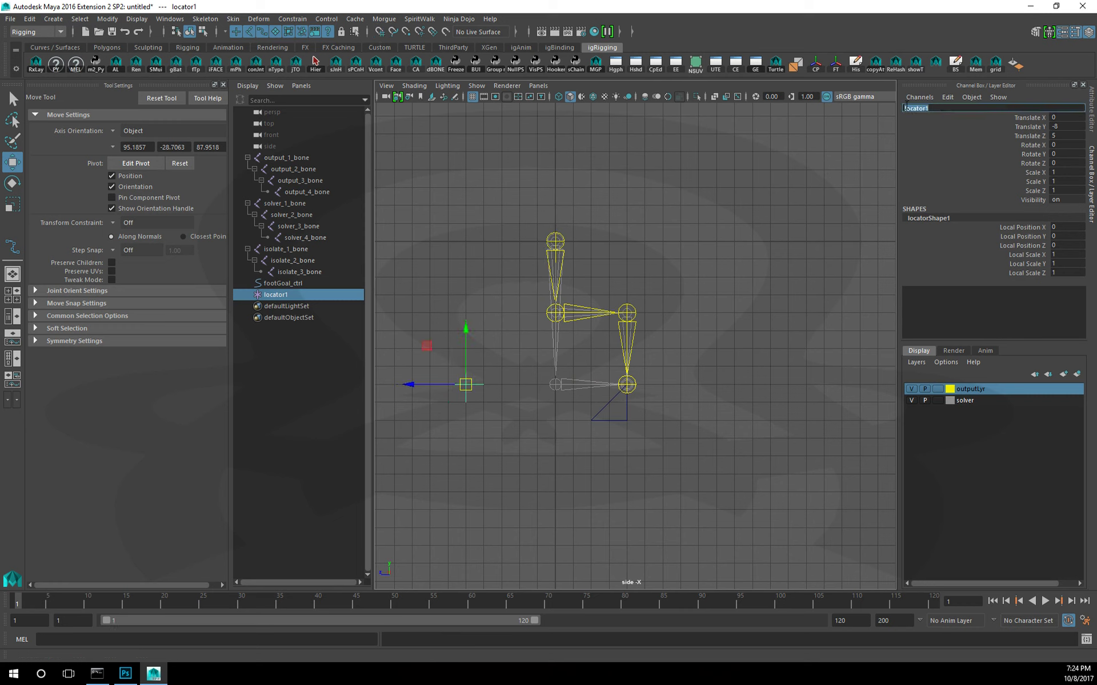
text(zo)
key(Return)
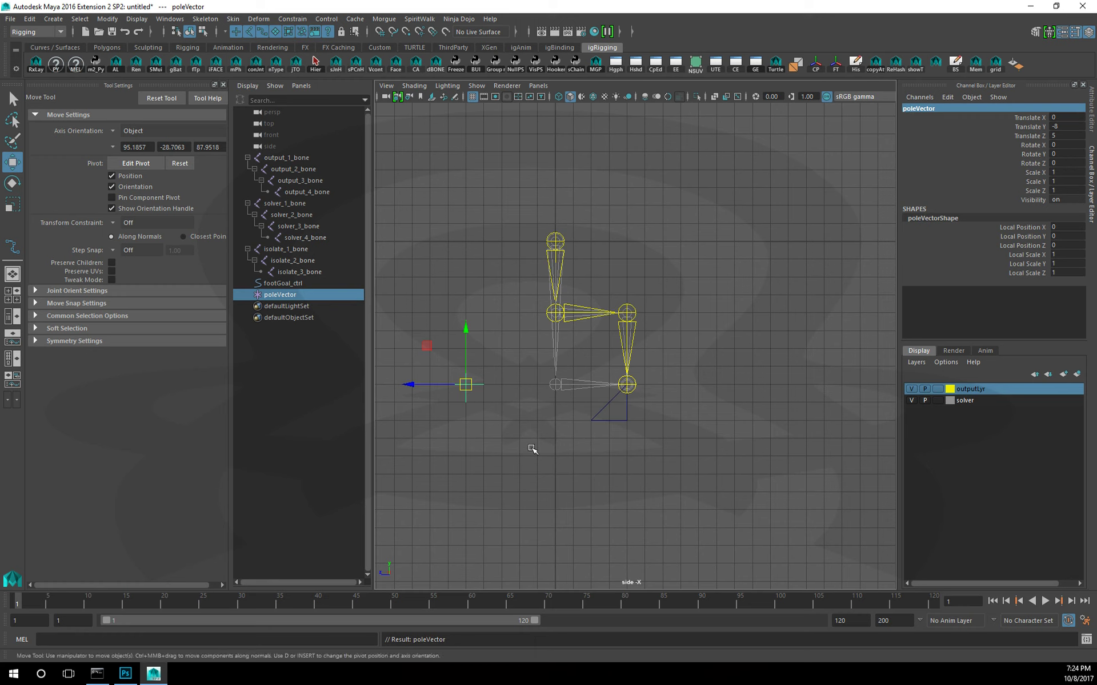
click(567, 441)
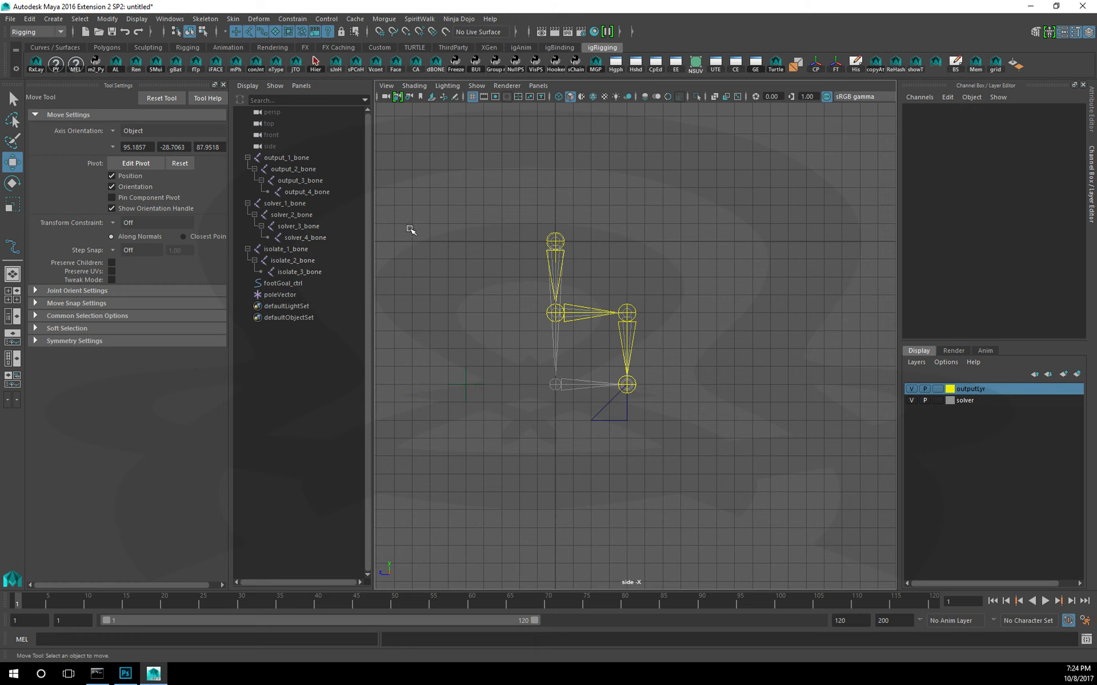
- Create a NURBS circle snapped onto output_3_bone
click(53, 20)
mouse_move(86, 48)
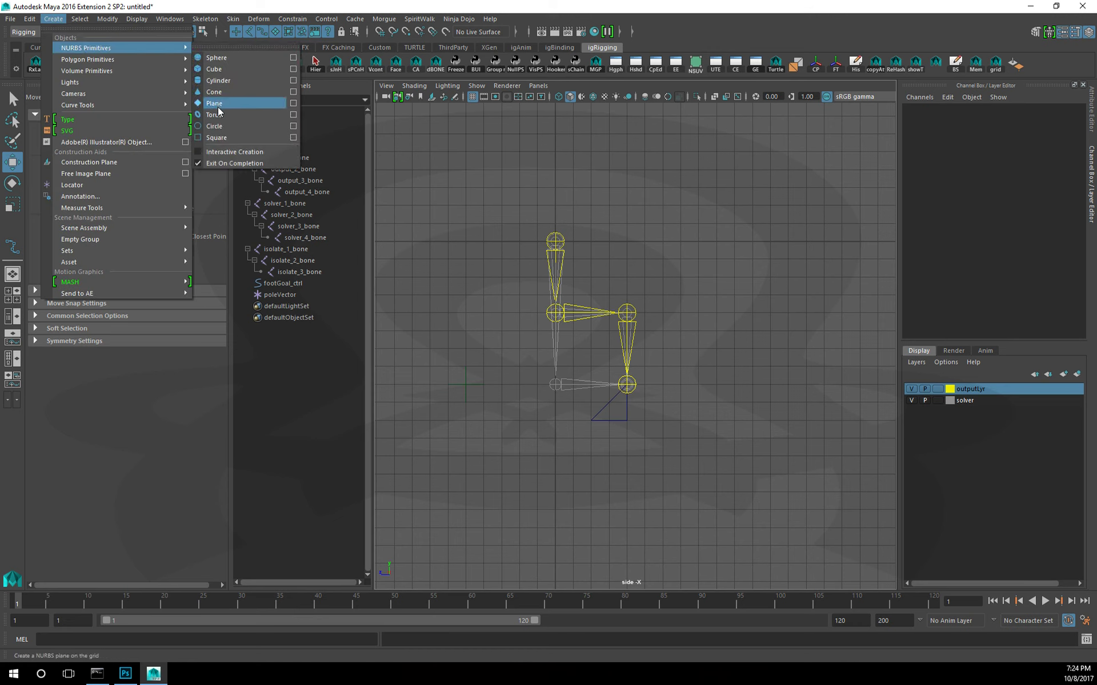
click(217, 126)
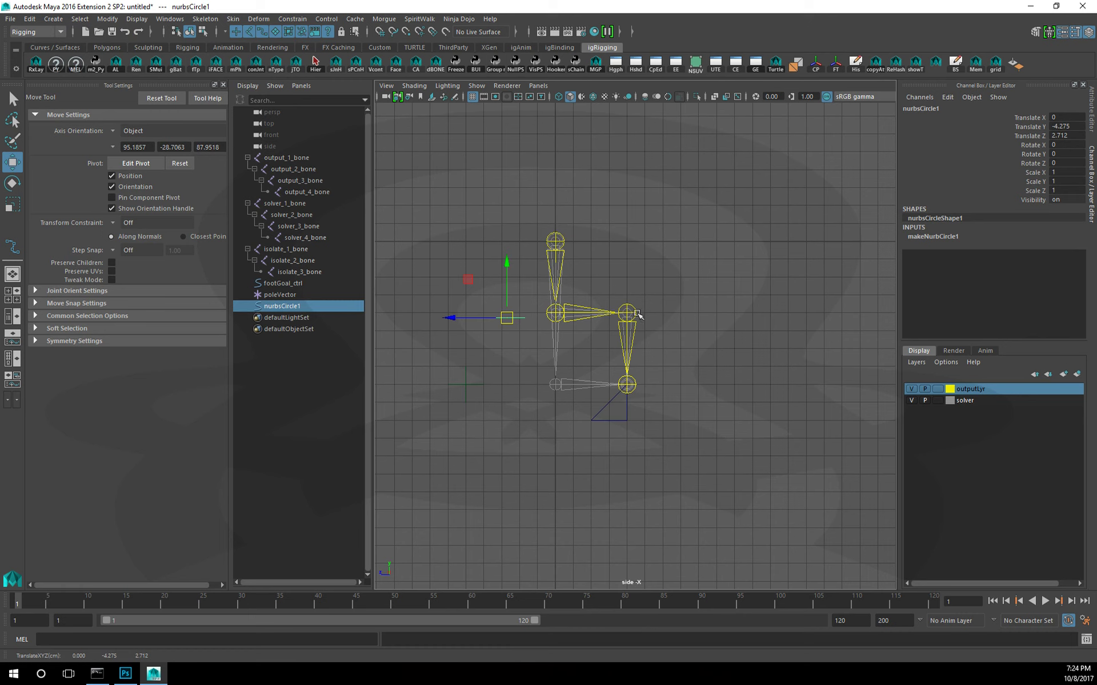
shift+click(621, 344)
text(jsSnap)
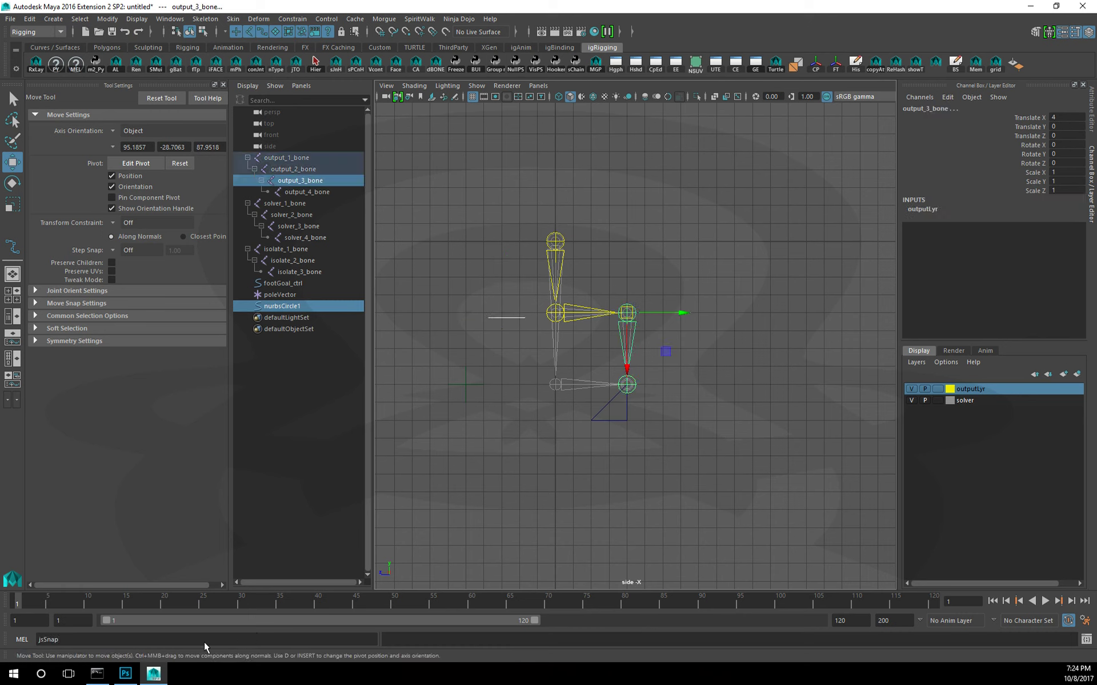
key(Return)
click(587, 260)
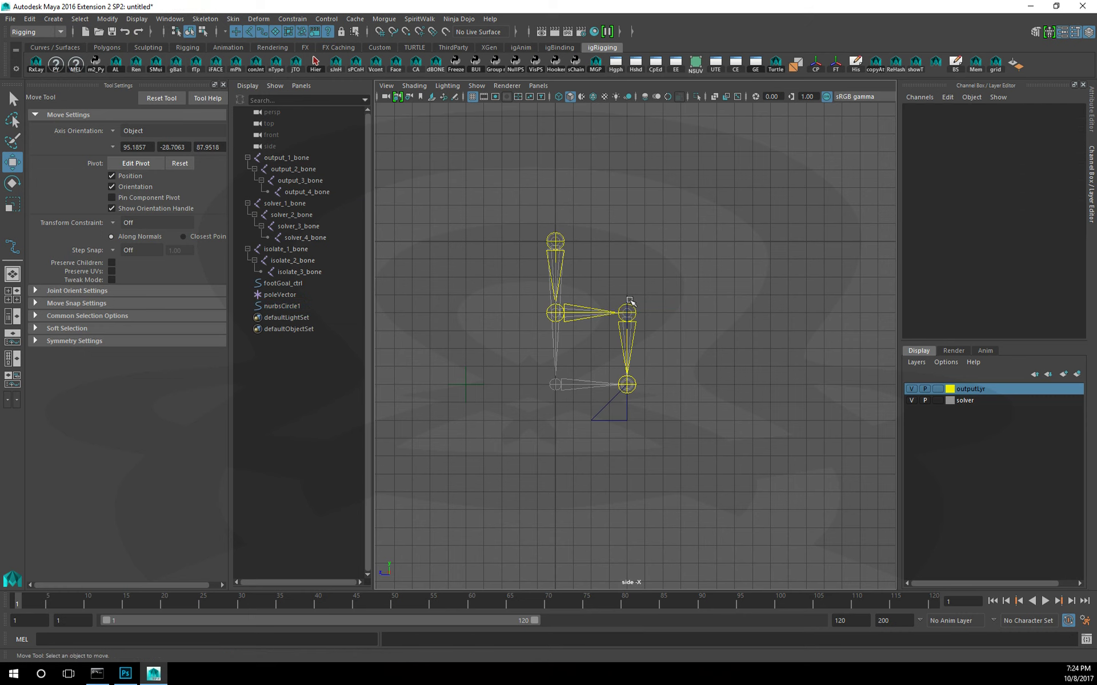
click(629, 297)
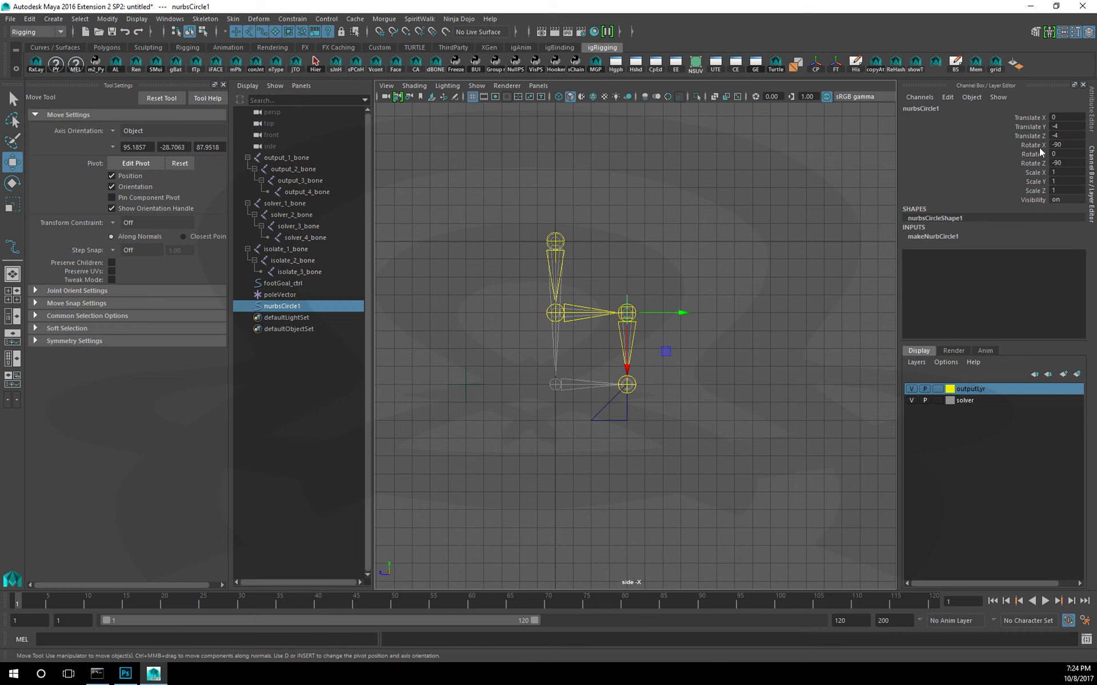
- Wrap the circle in a zeroed space-locator group and rename it preferredAngle_Tweak
click(498, 69)
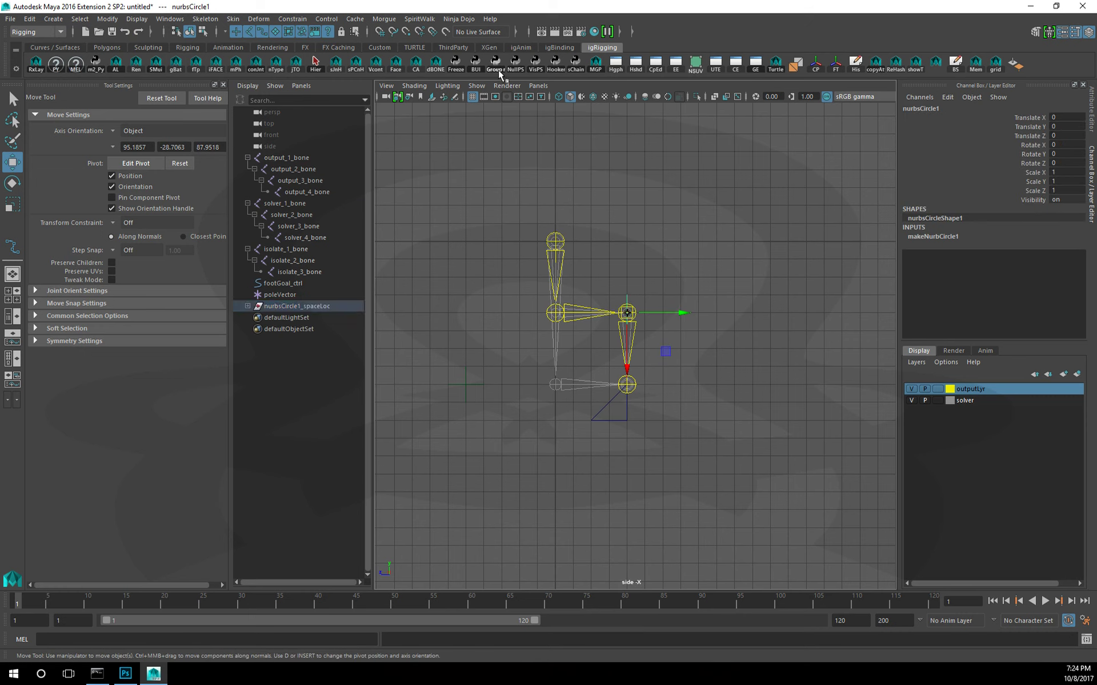
click(246, 306)
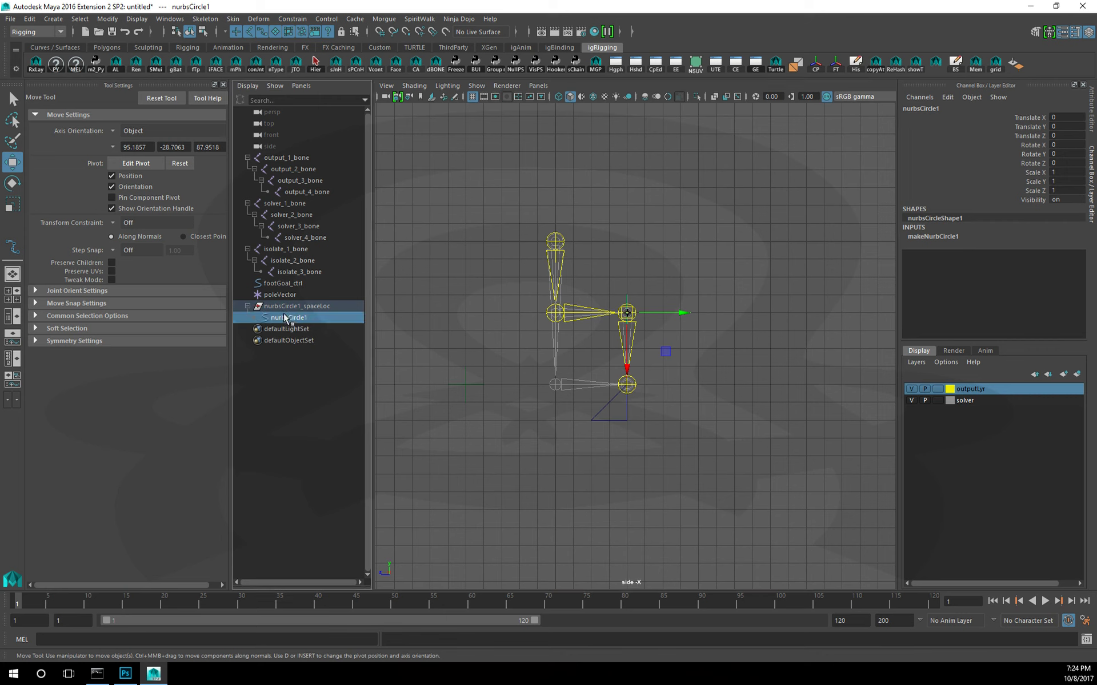
double_click(284, 316)
text(p)
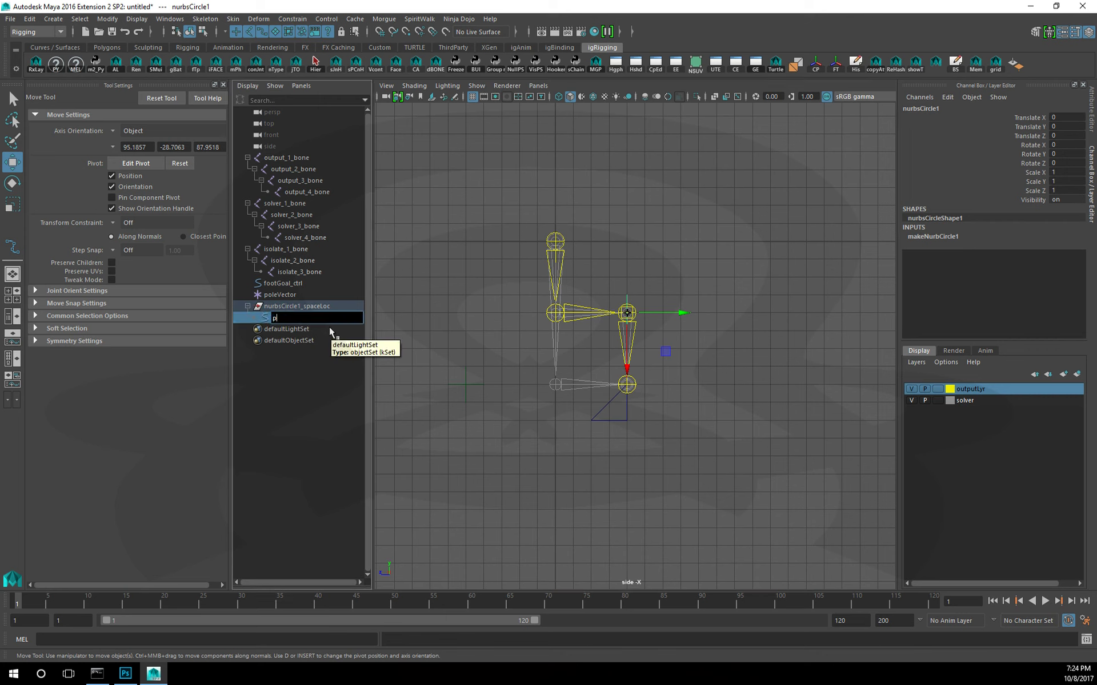
text(referredAngle_Twea)
text(k)
key(Return)
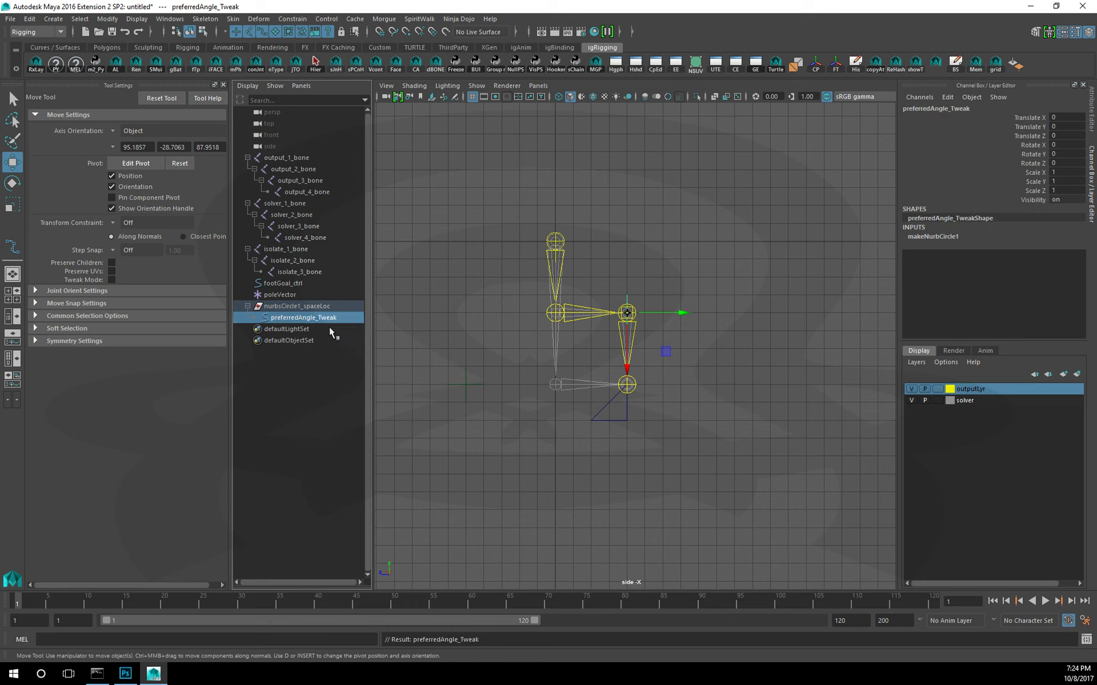
- Rename the parent group preferredAngle_Tweak_spaceLoc and isolate the tweak control in view
double_click(983, 107)
key(ctrl+c)
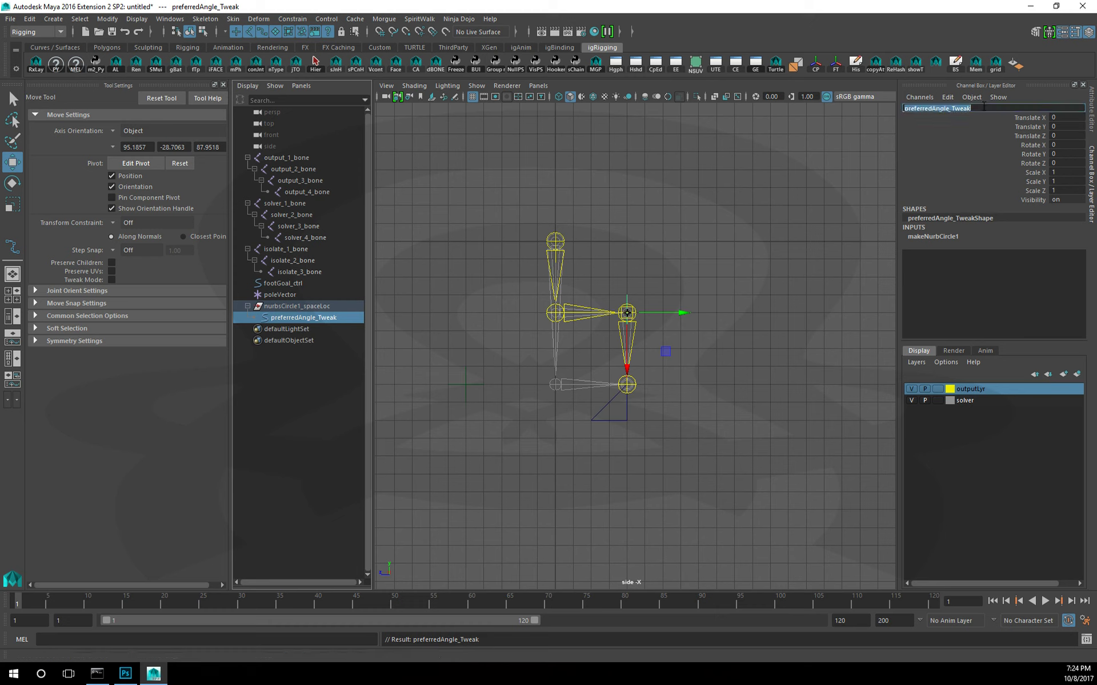
click(337, 307)
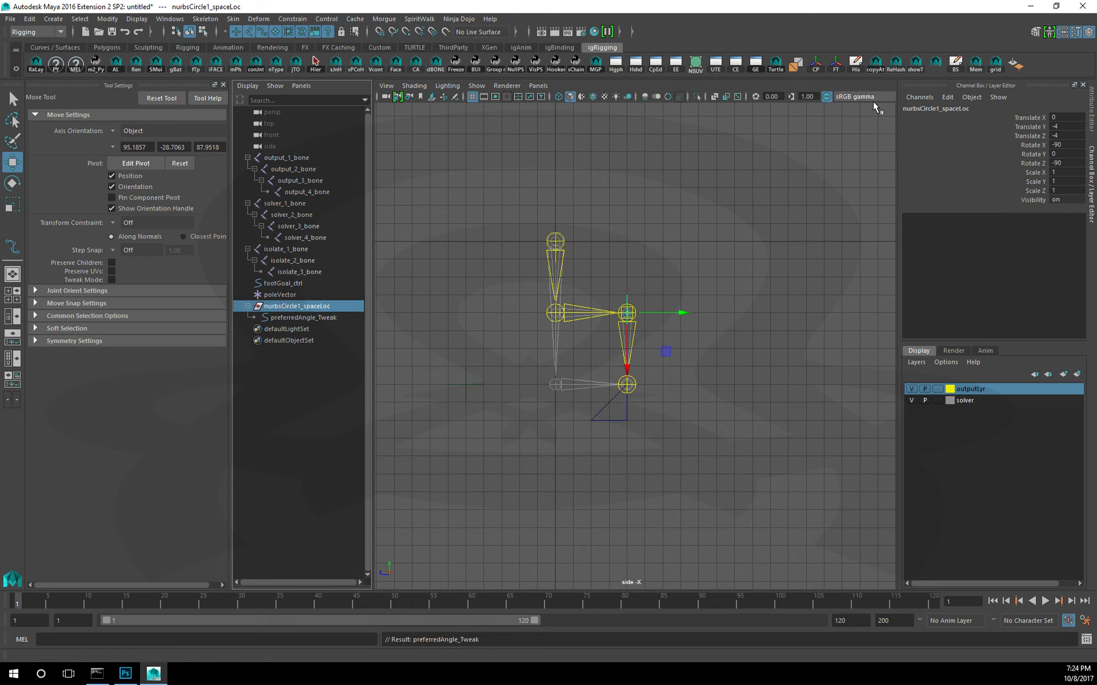
double_click(953, 107)
drag(941, 108, 904, 109)
key(ctrl+v)
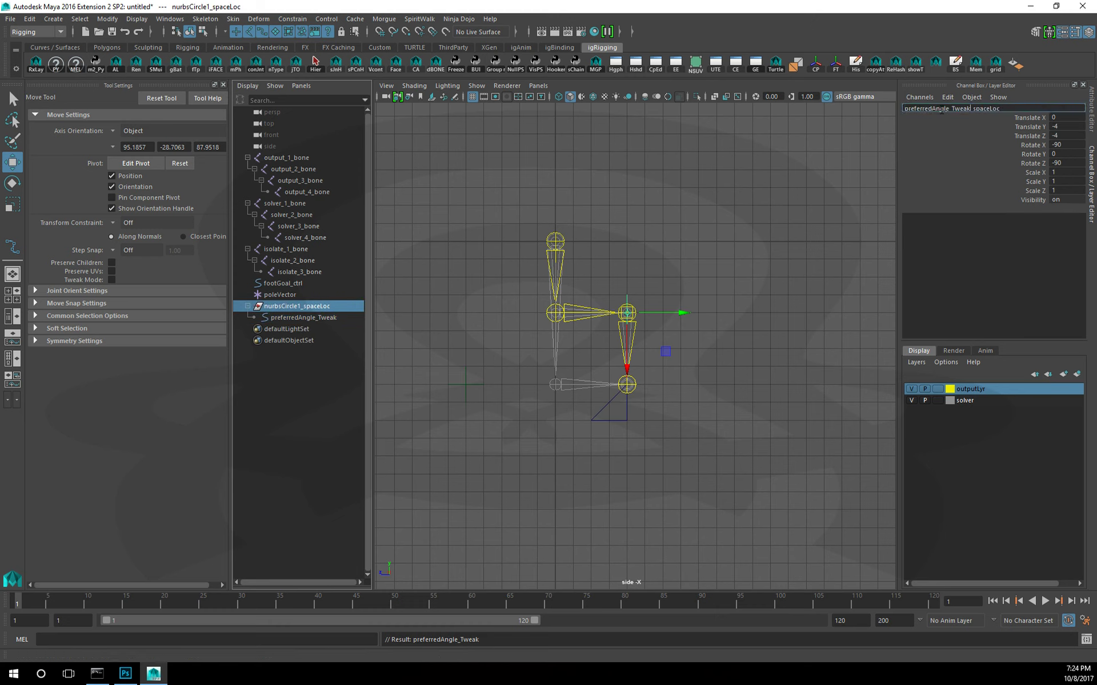
key(Return)
click(306, 317)
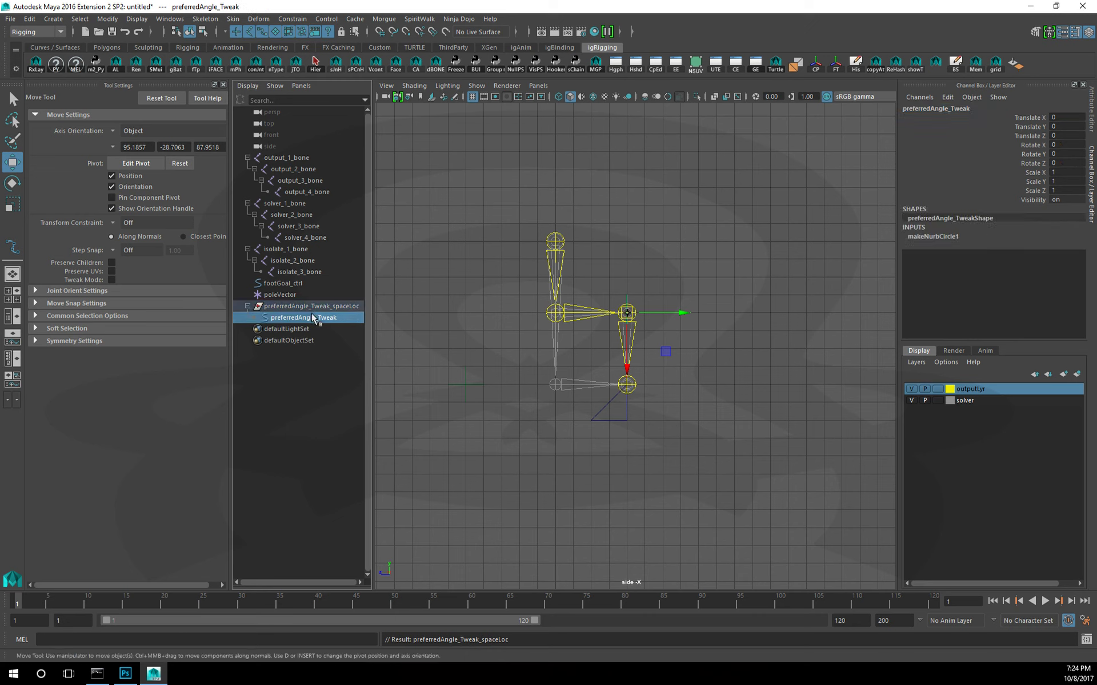
key(ctrl+1)
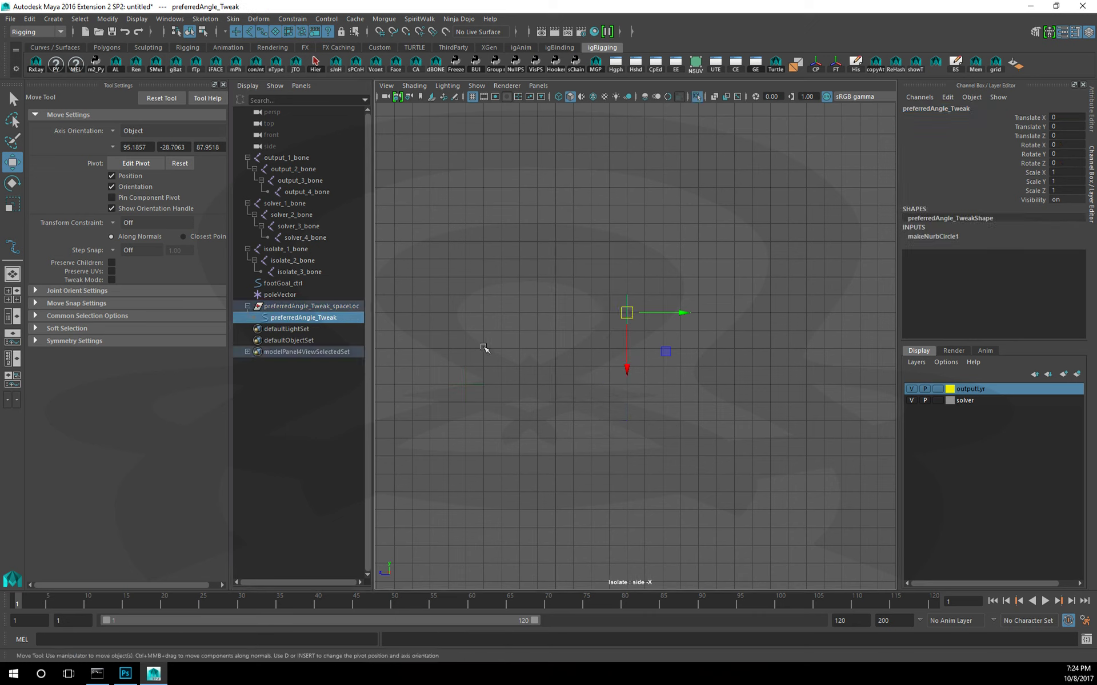
- Rotate all the circle's CVs 90° so it faces the side view
key(F8)
drag(583, 289, 650, 345)
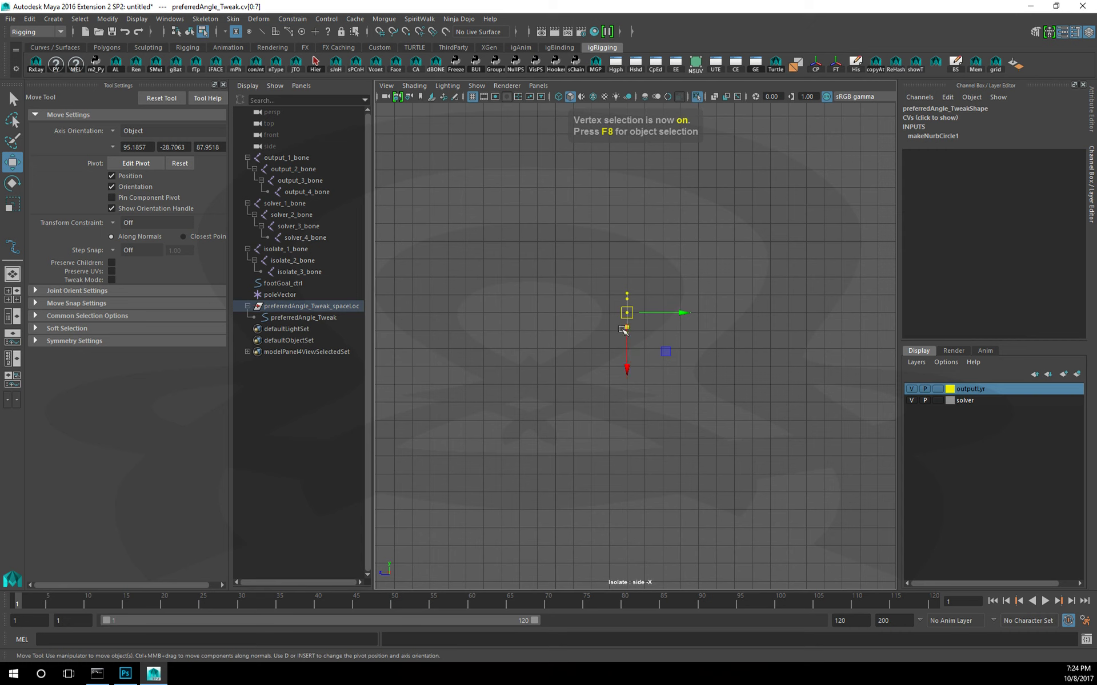
key(e)
right_click(629, 325)
drag(661, 347, 710, 321)
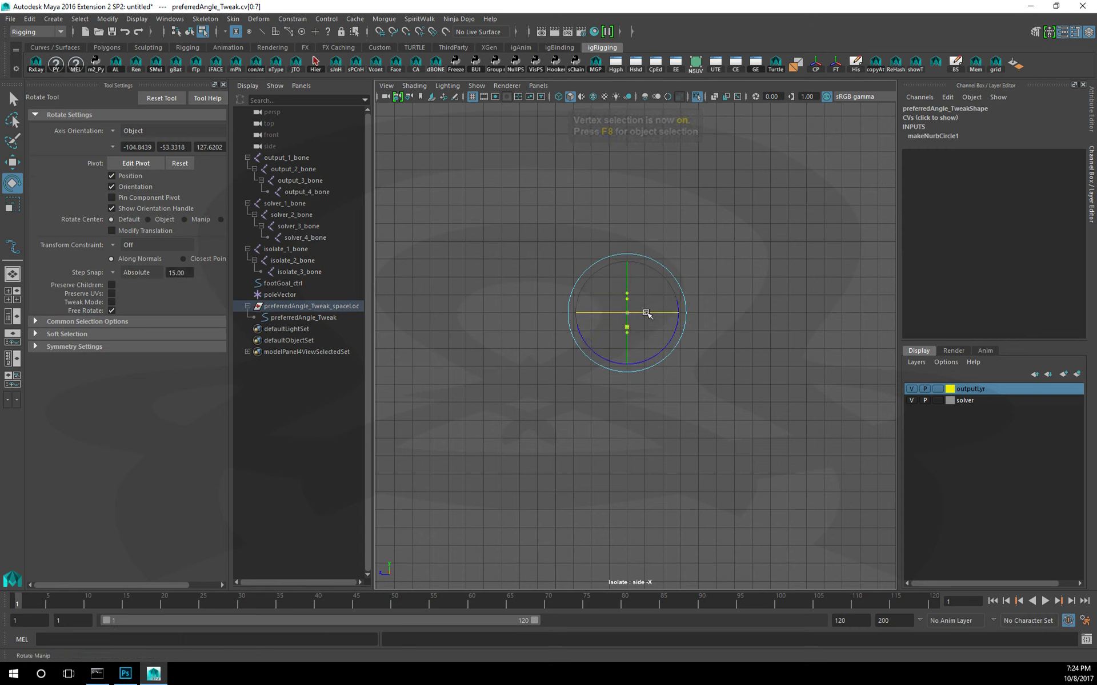
mouse_move(691, 323)
right_down()
mouse_move(714, 337)
mouse_move(820, 265)
right_up()
- Turn off Isolate Select, select preferredAngle_Tweak, and frame the whole leg
key(ctrl+1)
click(636, 297)
key(w)
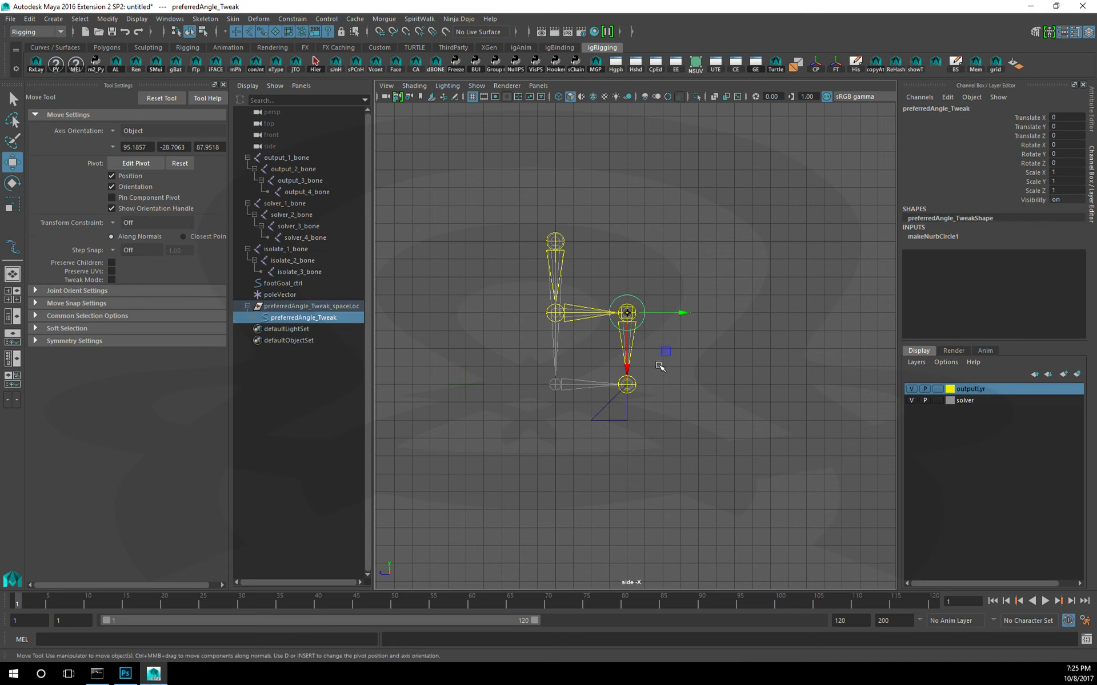
alt+right_drag(600, 338, 725, 384)
alt+middle_drag(725, 385, 676, 371)
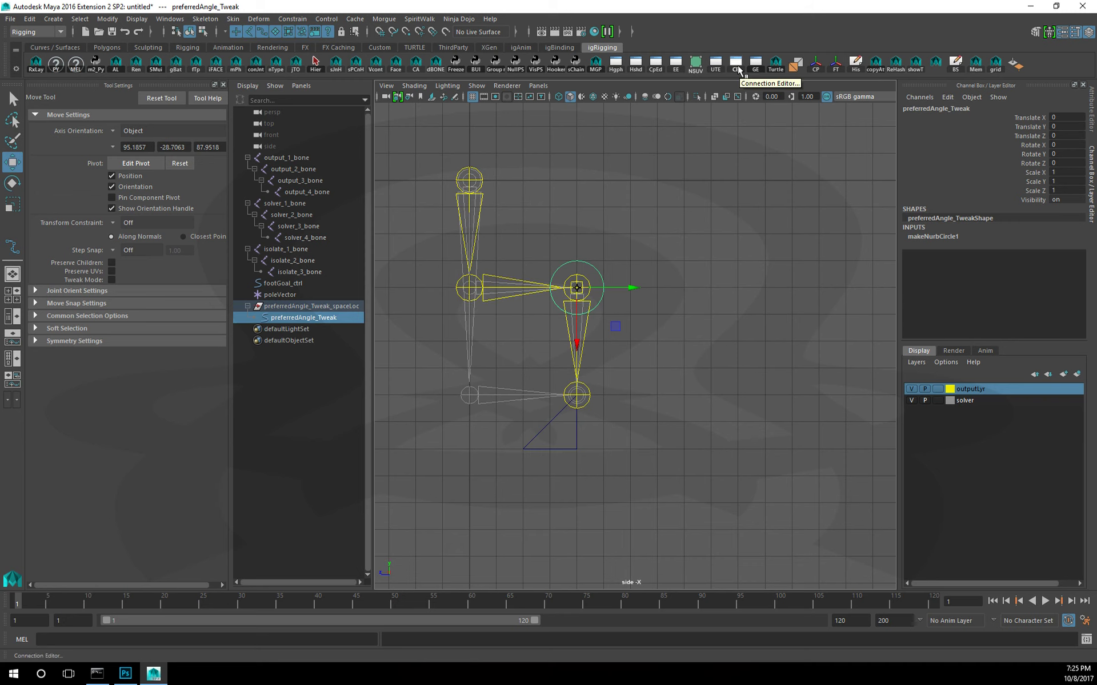
- Inspect the output leg joints in the Attribute Editor, then clear the selection
click(691, 309)
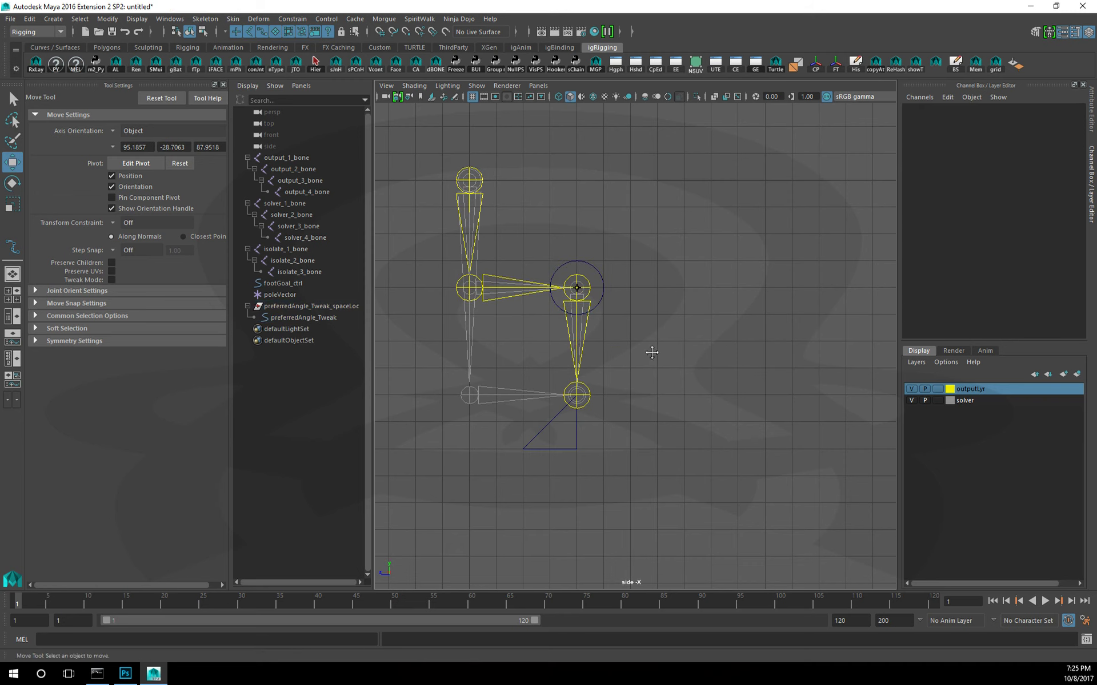
alt+middle_drag(652, 352, 680, 345)
click(531, 267)
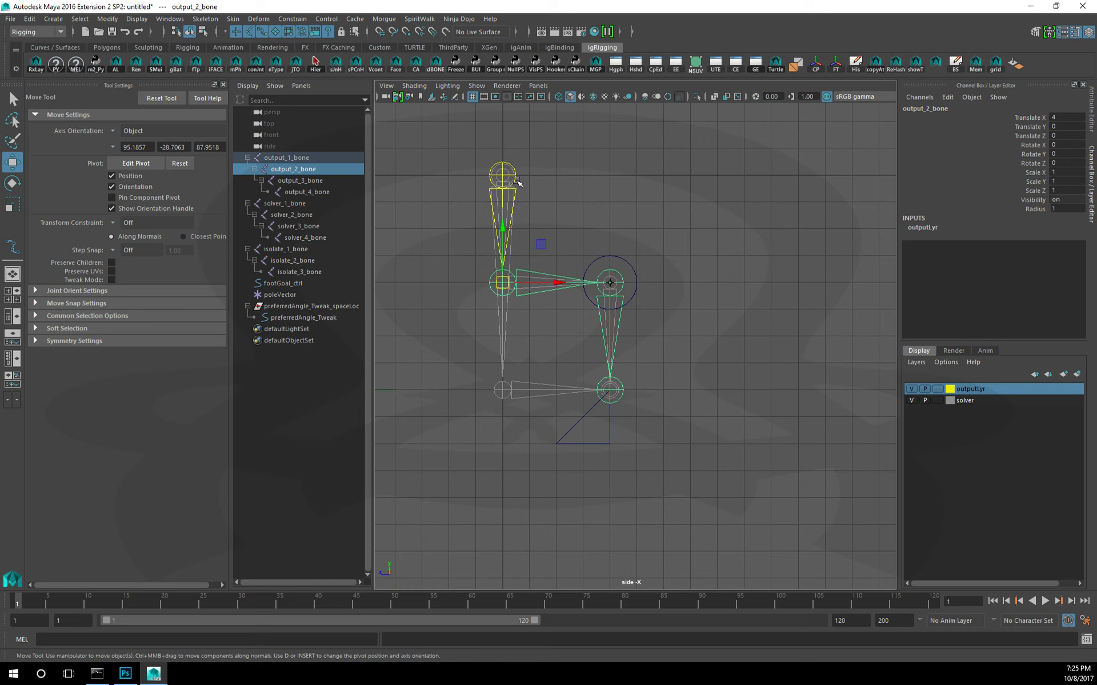
click(517, 182)
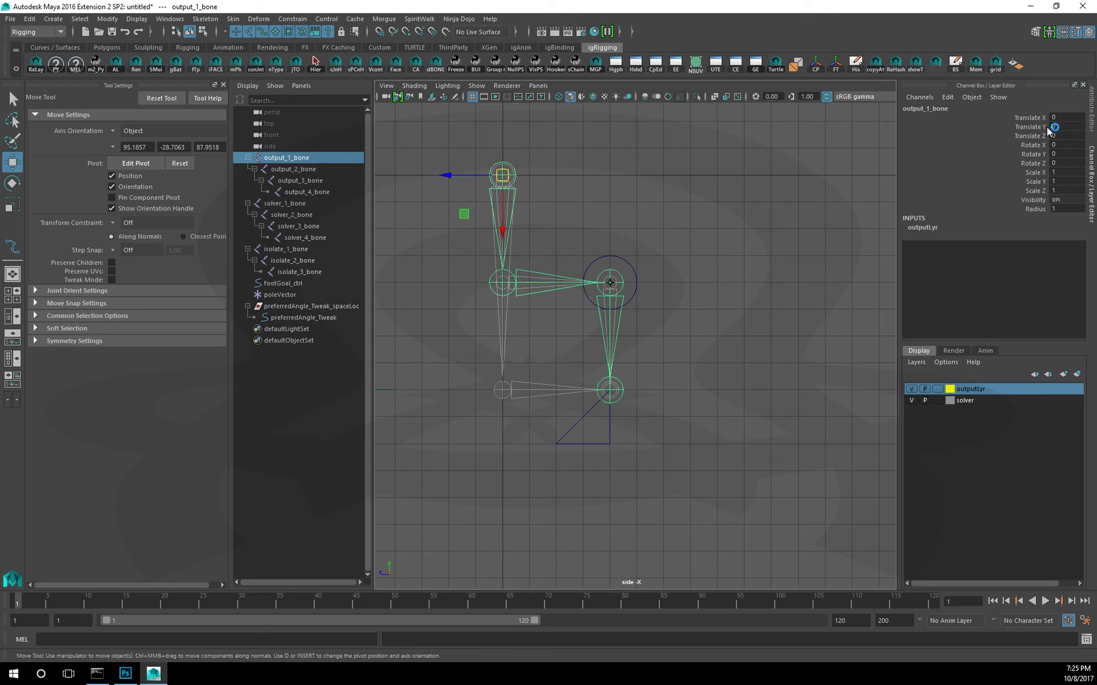
click(544, 275)
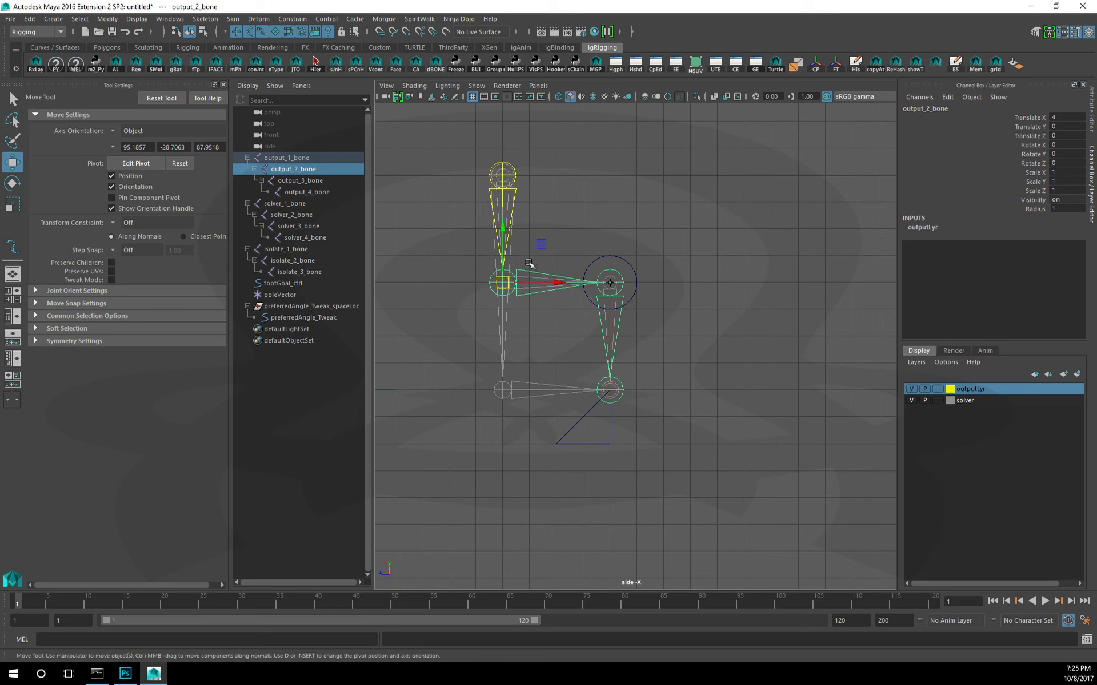
key(ctrl+a)
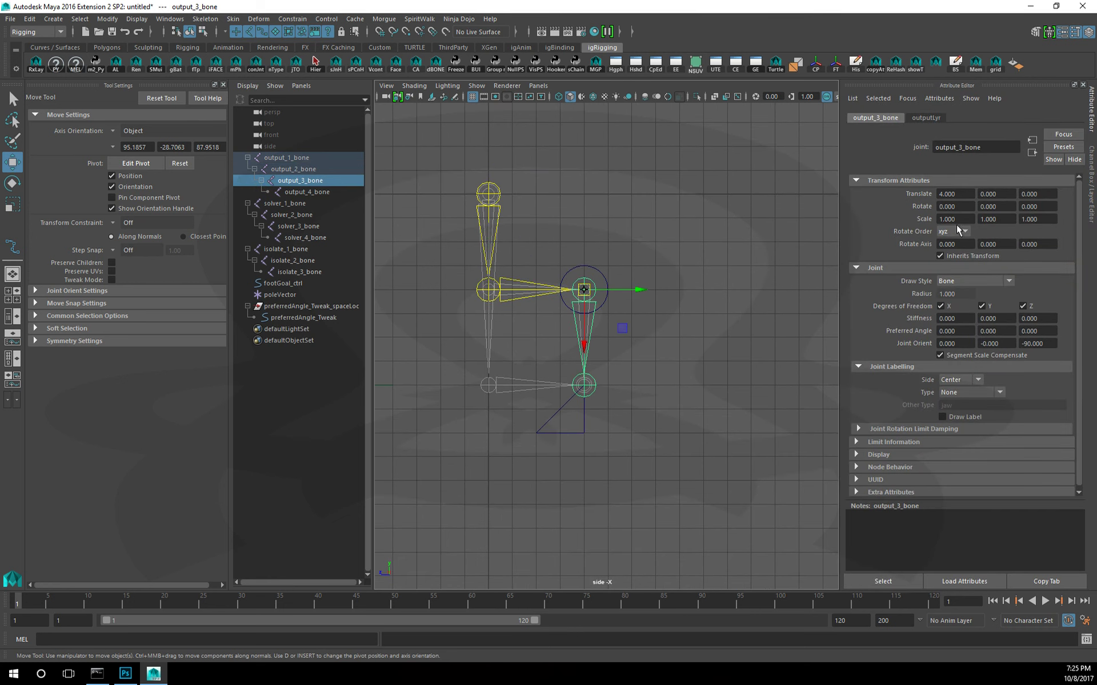
click(706, 343)
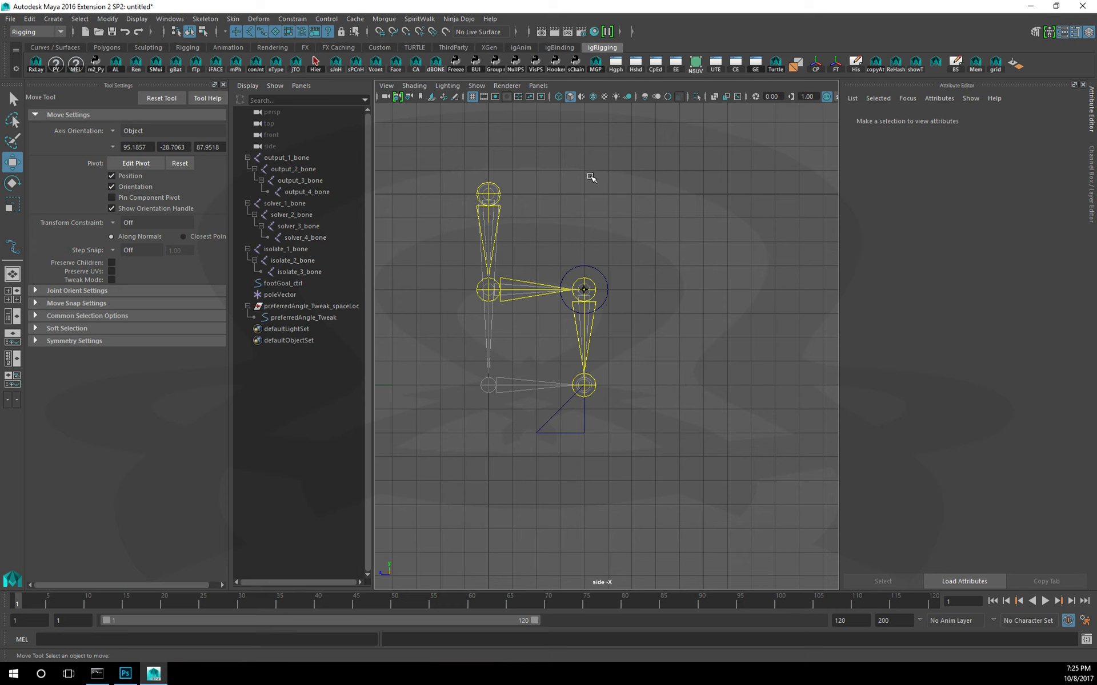
click(289, 19)
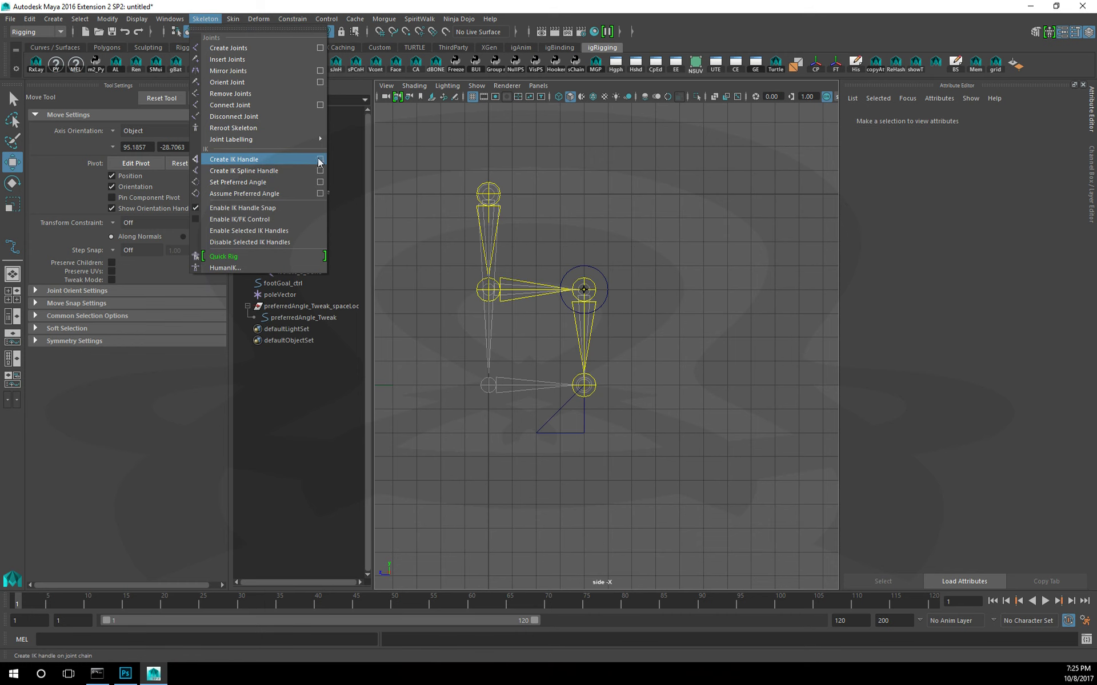
- Create three IK handles on the output, solver and isolate leg chains
click(318, 162)
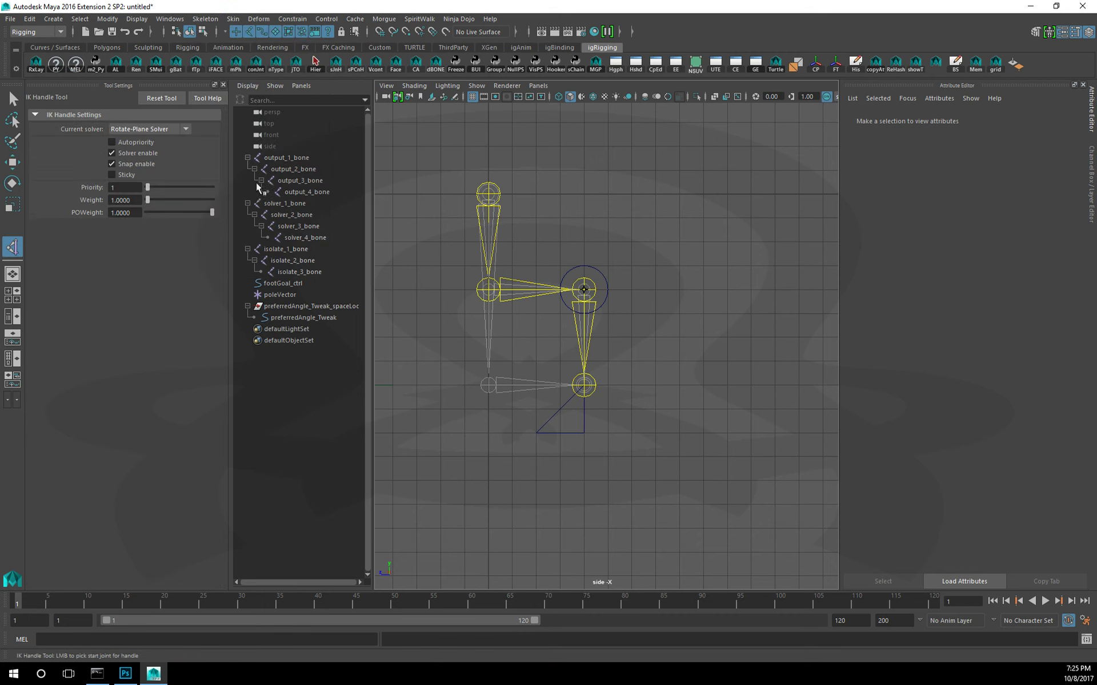
click(297, 193)
click(286, 154)
key(w)
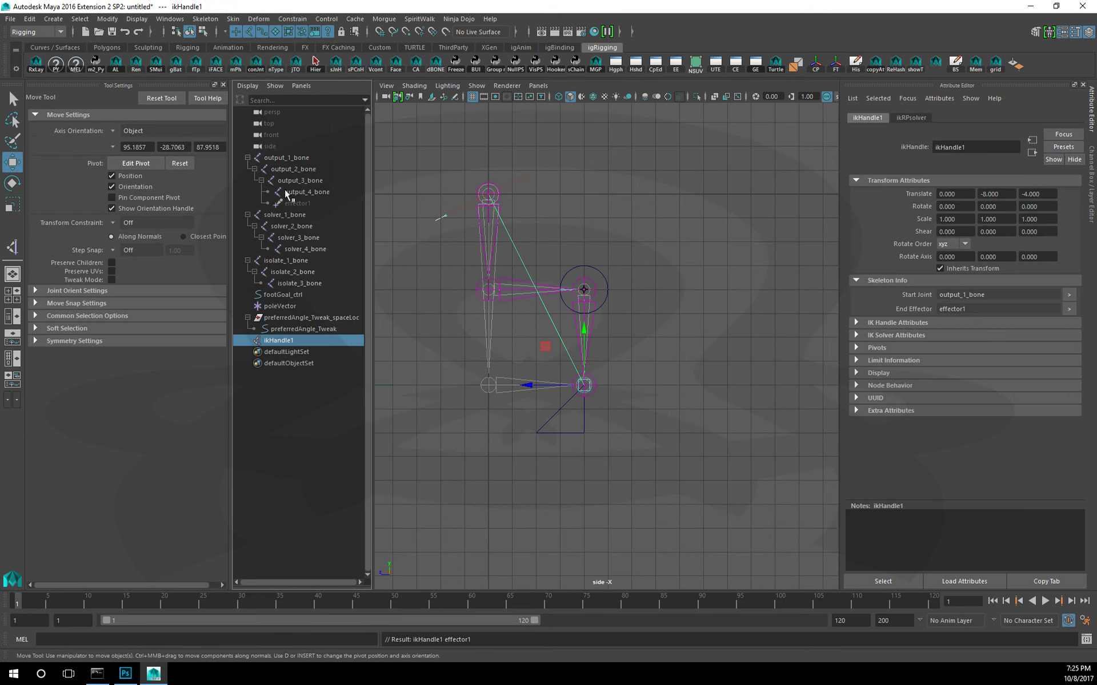
key(y)
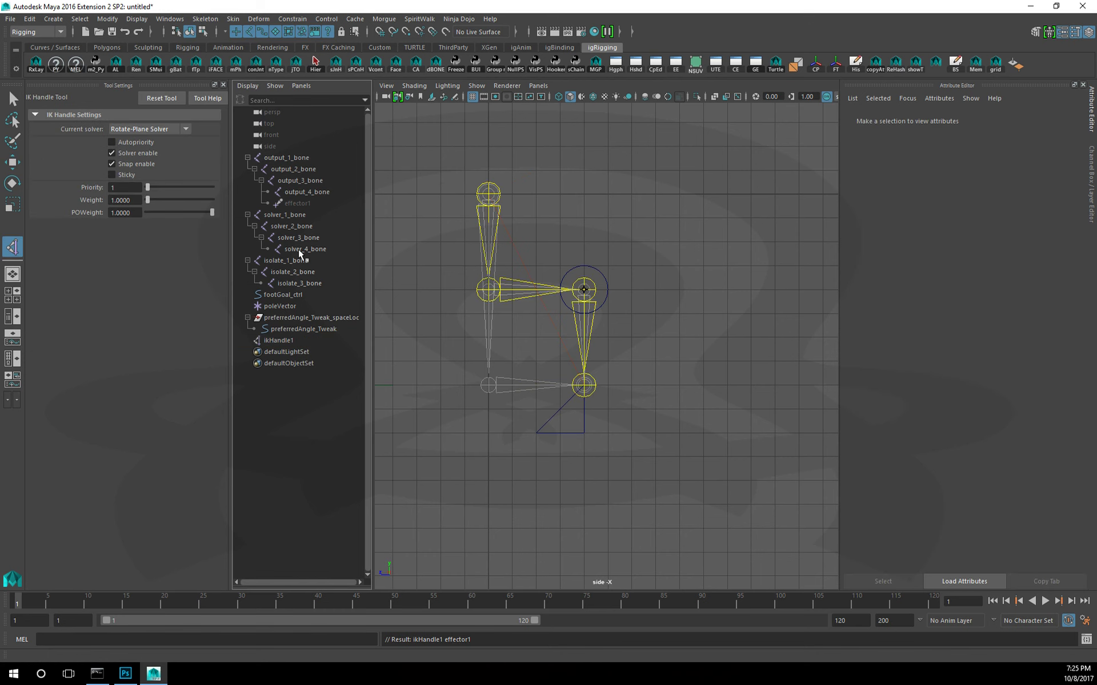
click(298, 249)
click(284, 213)
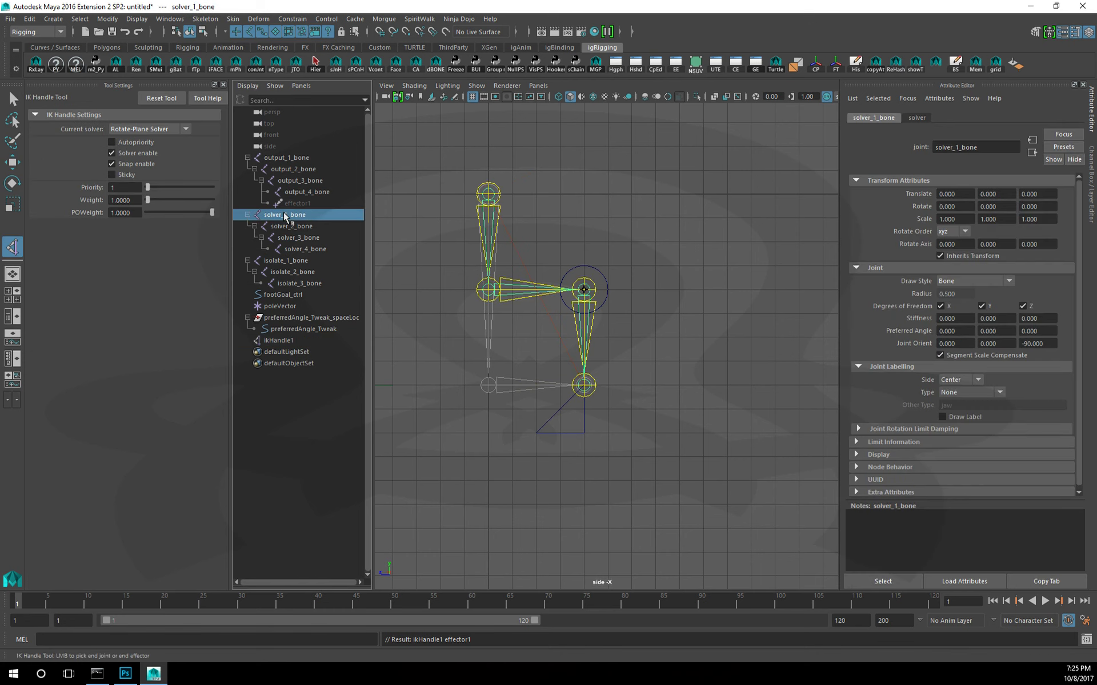
click(296, 249)
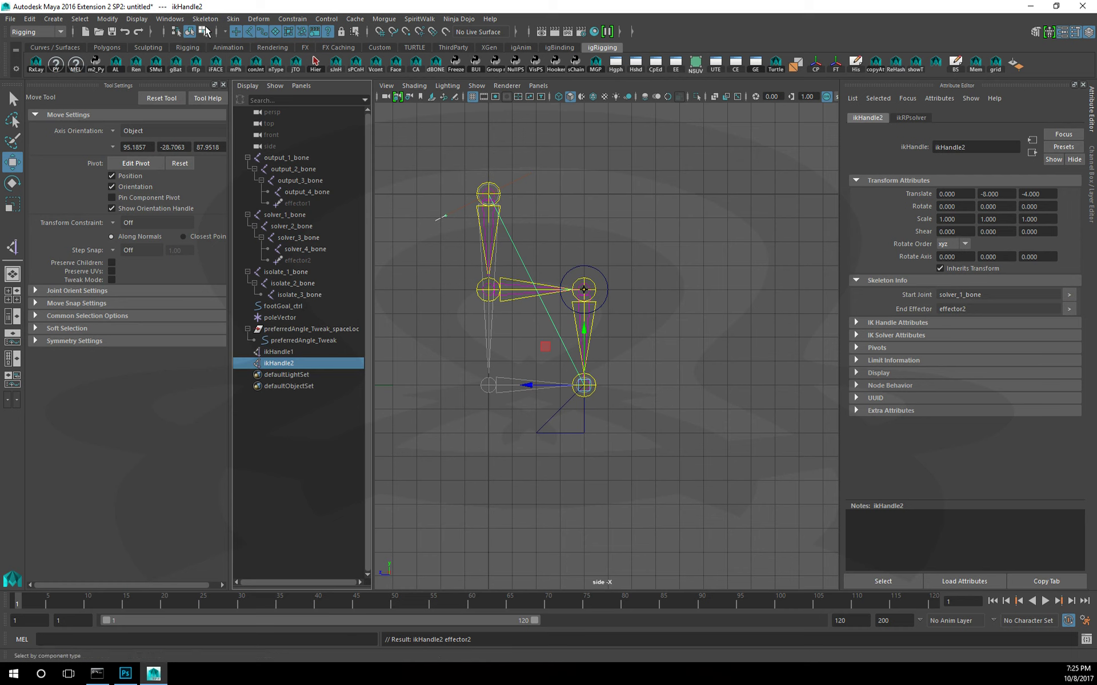
key(y)
click(315, 293)
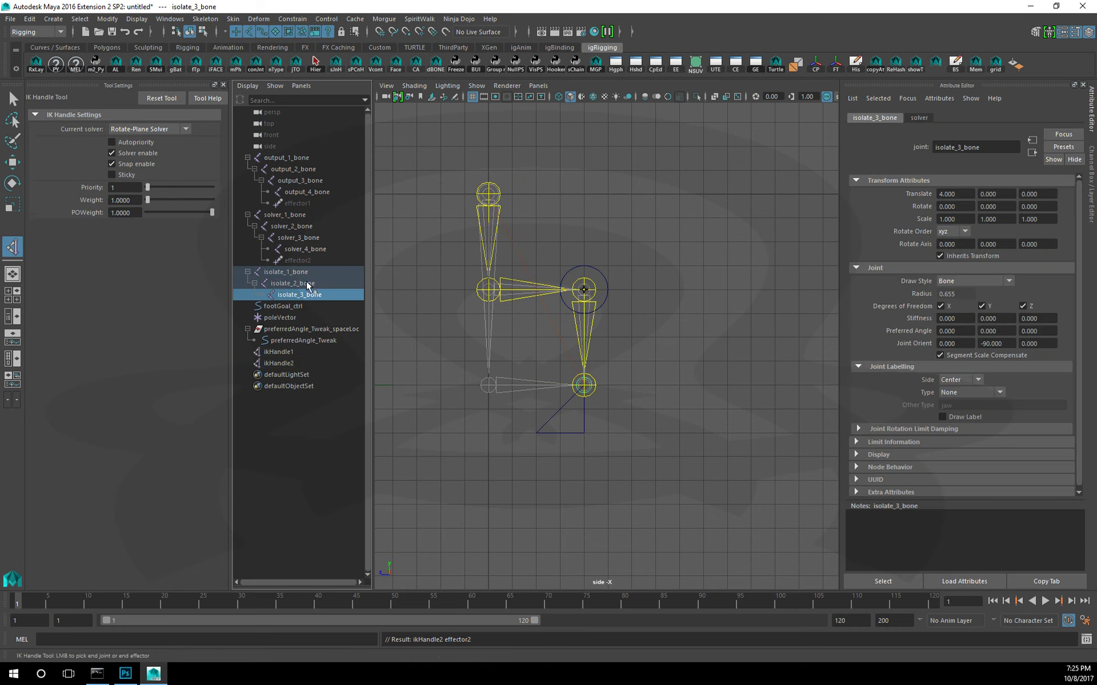
click(295, 273)
- Rename the handles output_ikHandle1, solver_ikHandle2 and isolate_ikHandle3
double_click(285, 363)
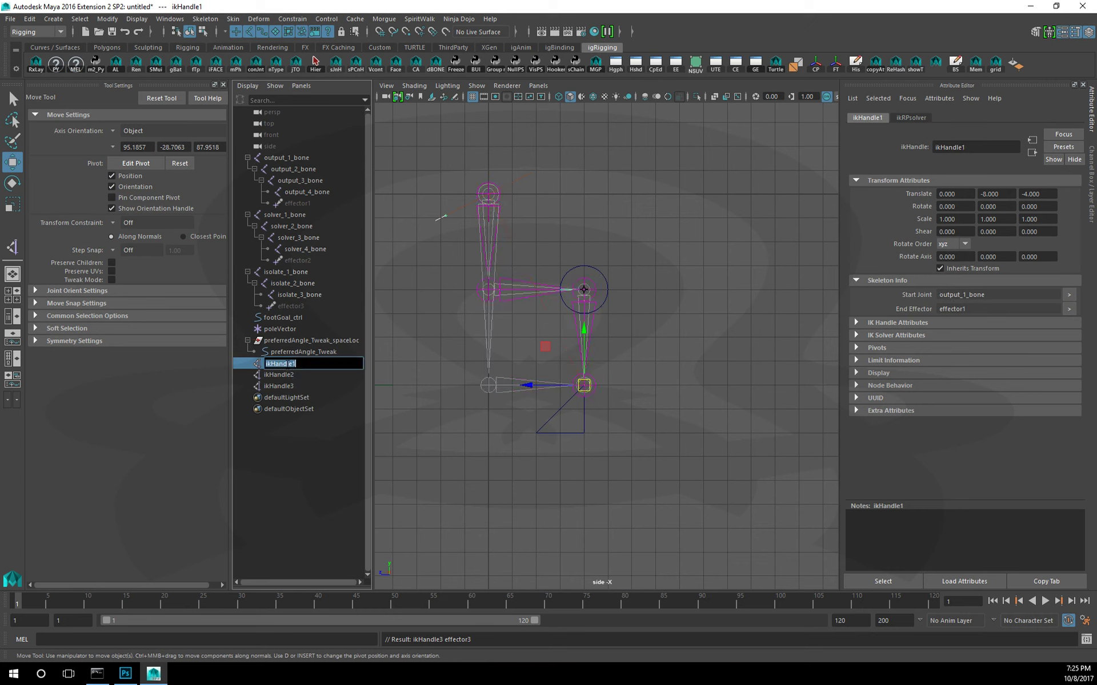
key(Home)
text(outpu)
text(t_)
key(Return)
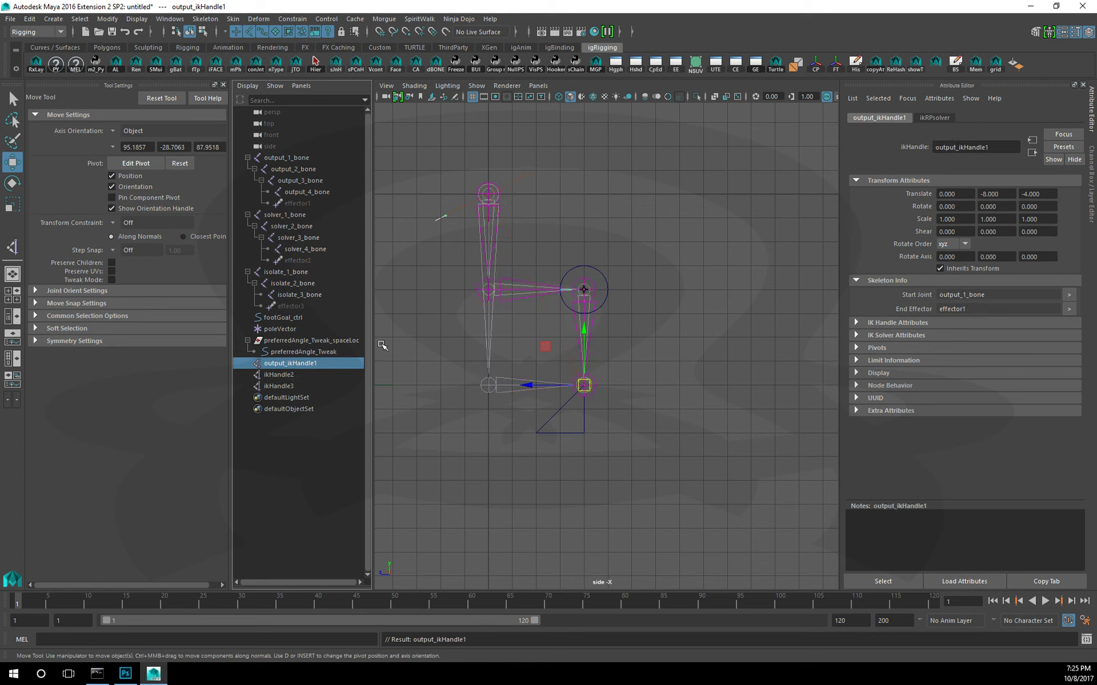
double_click(285, 375)
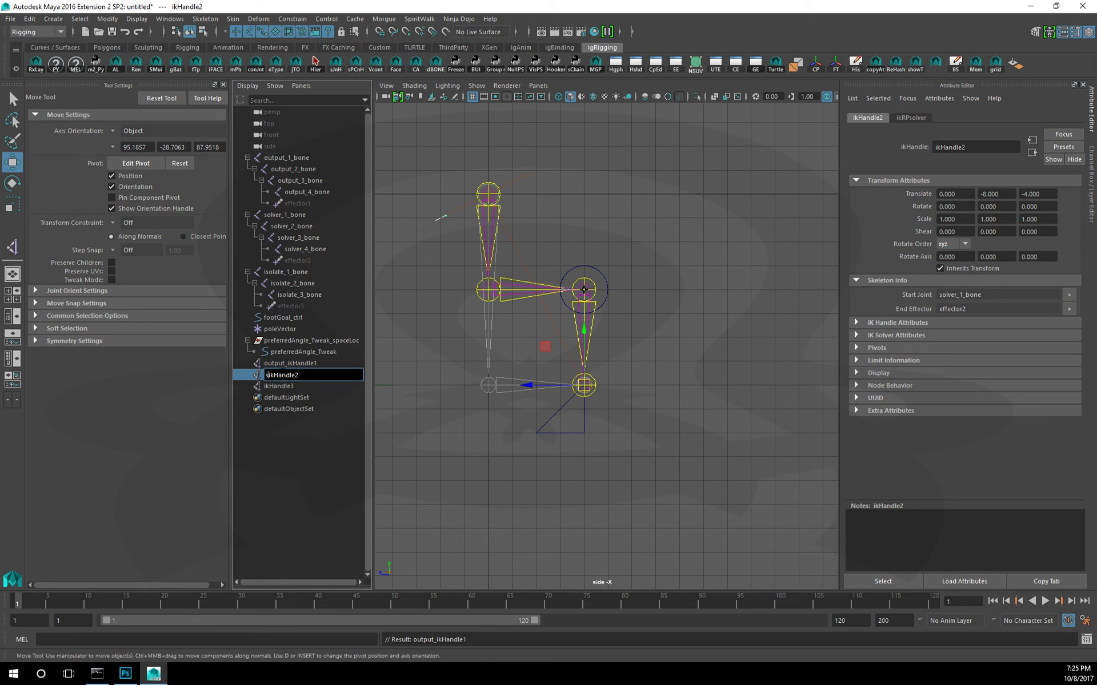
text(olver_)
key(Return)
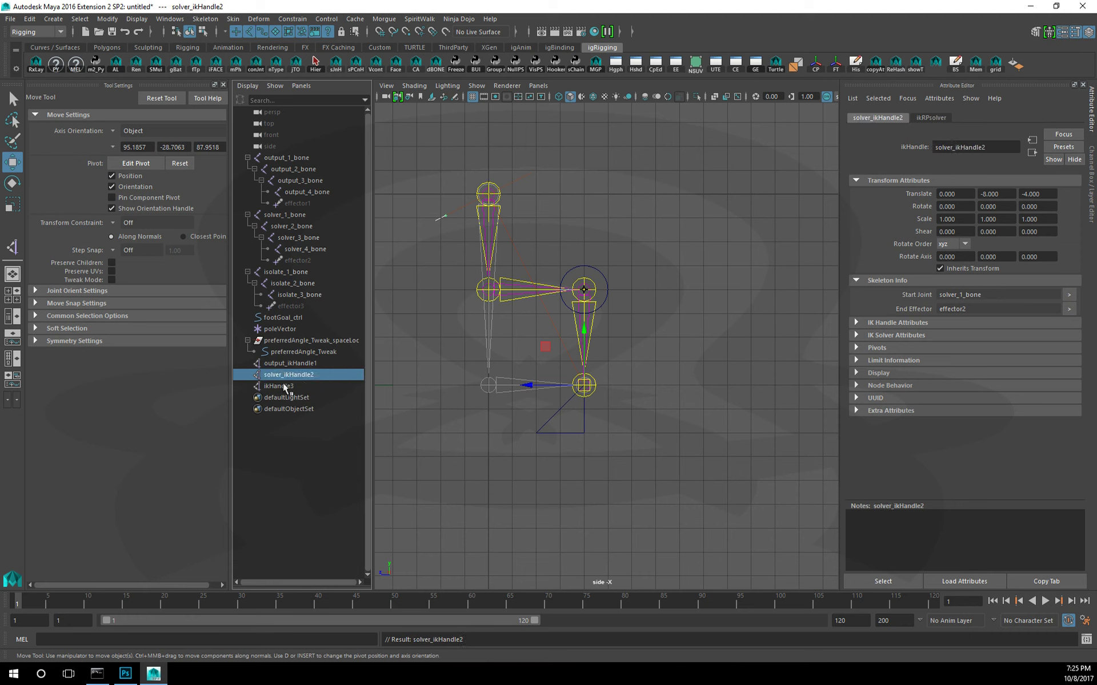
double_click(285, 387)
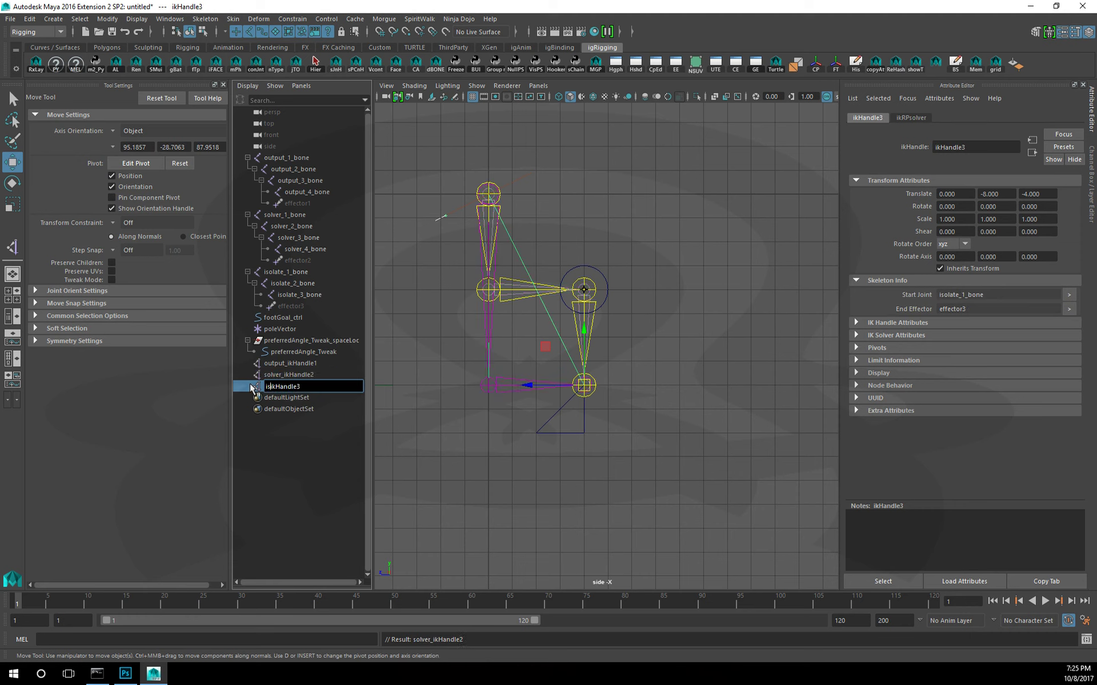
text(olate)
key(Return)
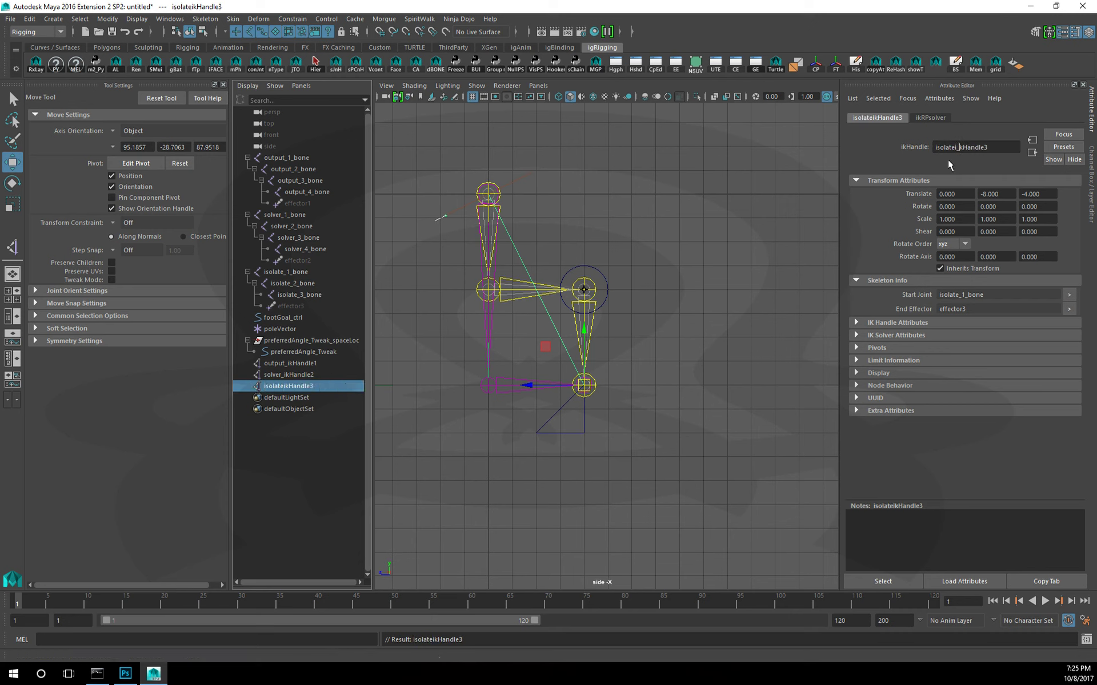
key(Return)
- Select the three IK handles, then footGoal_ctrl as their parent
click(625, 476)
click(319, 363)
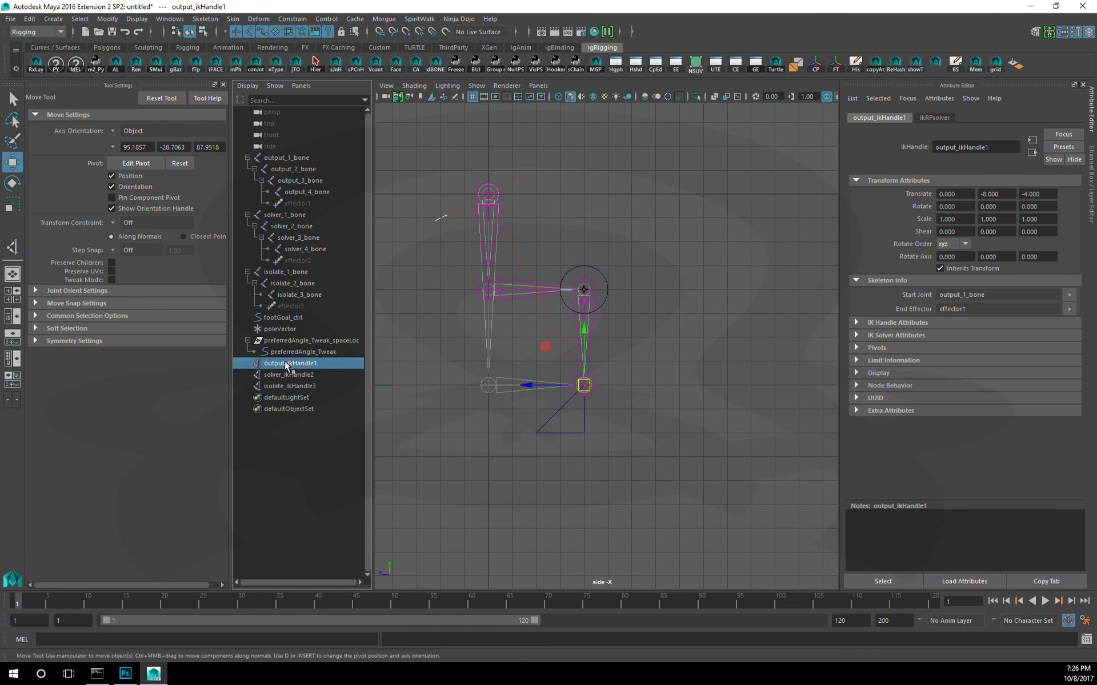
shift+click(319, 386)
shift+click(582, 428)
- Parent the three IK handles under footGoal_ctrl
key(p)
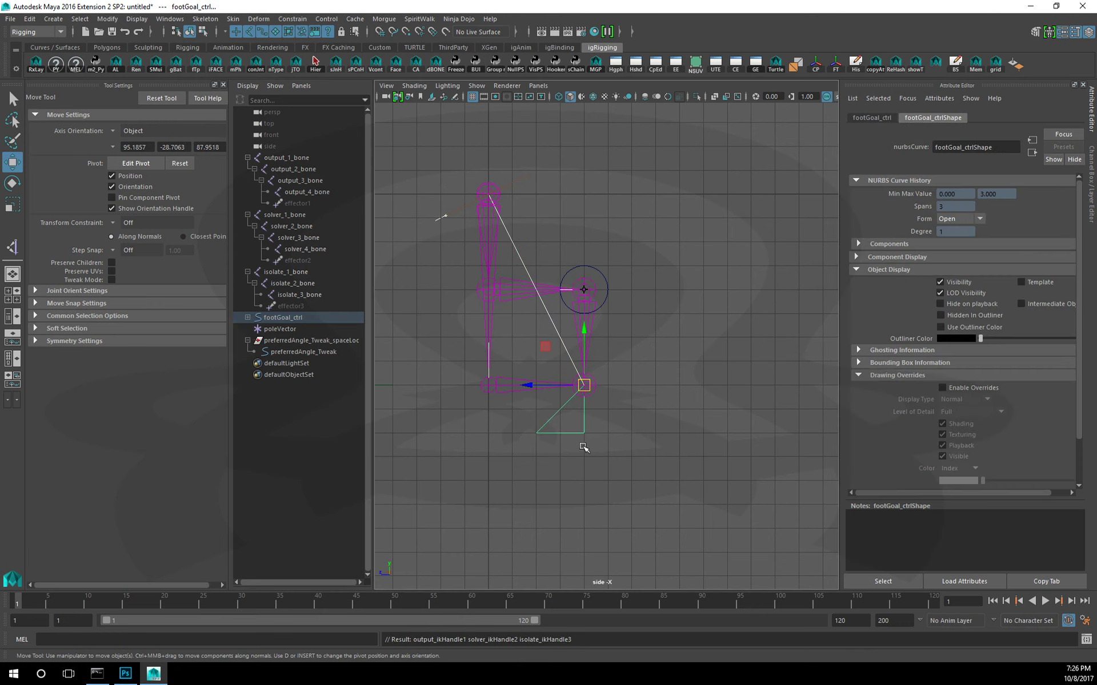
alt+middle_drag(561, 429, 628, 432)
click(289, 330)
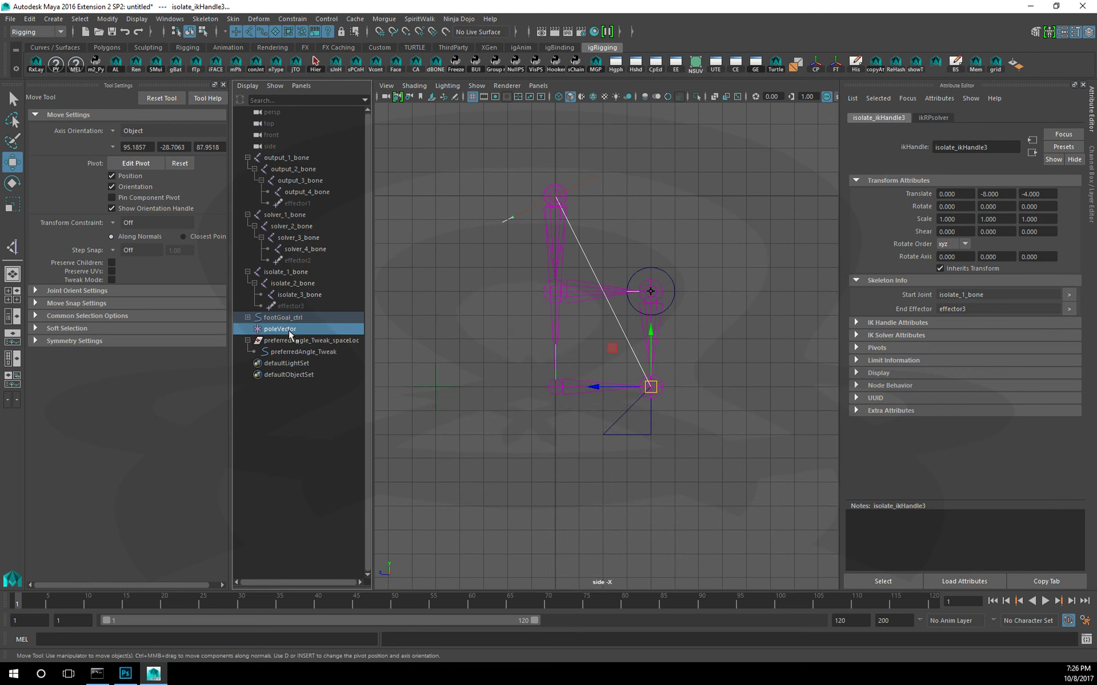
- Pole-vector constrain output_ikHandle1, solver_ikHandle2 and isolate_ikHandle3 to the poleVector locator
click(248, 318)
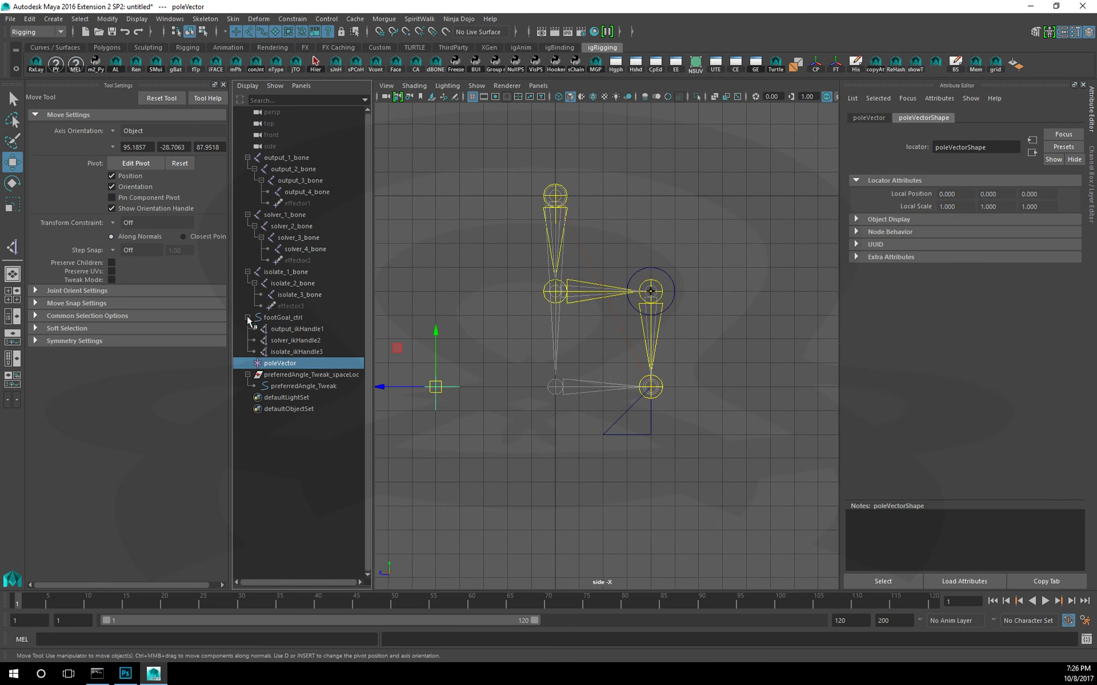
click(293, 18)
ctrl+click(284, 329)
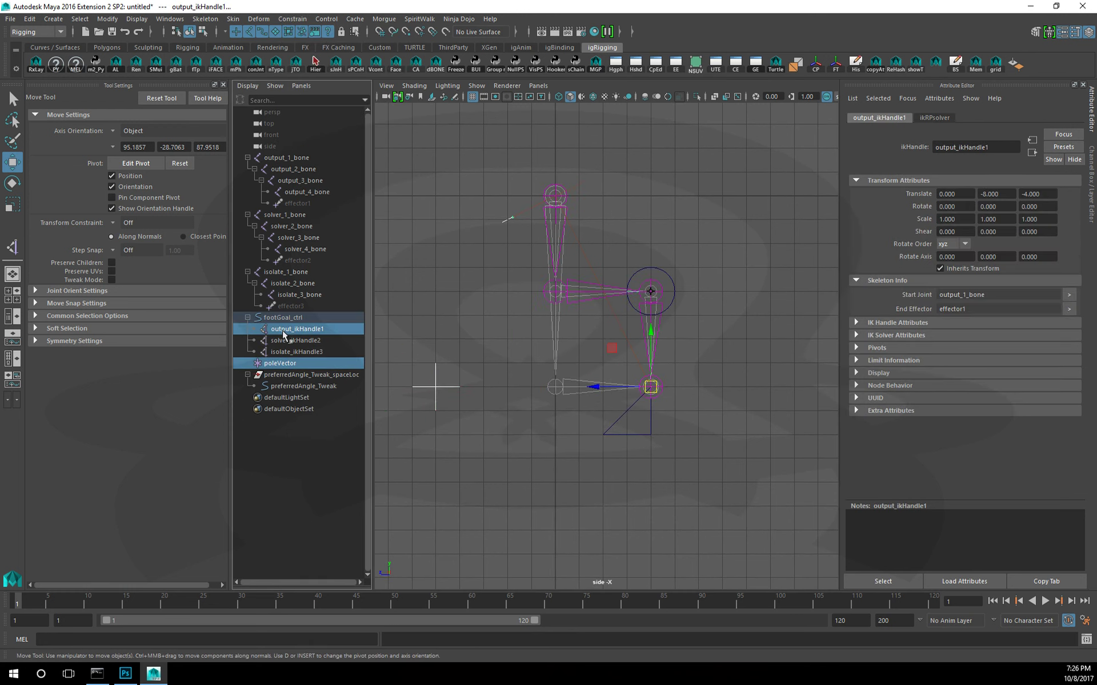
click(292, 19)
click(309, 103)
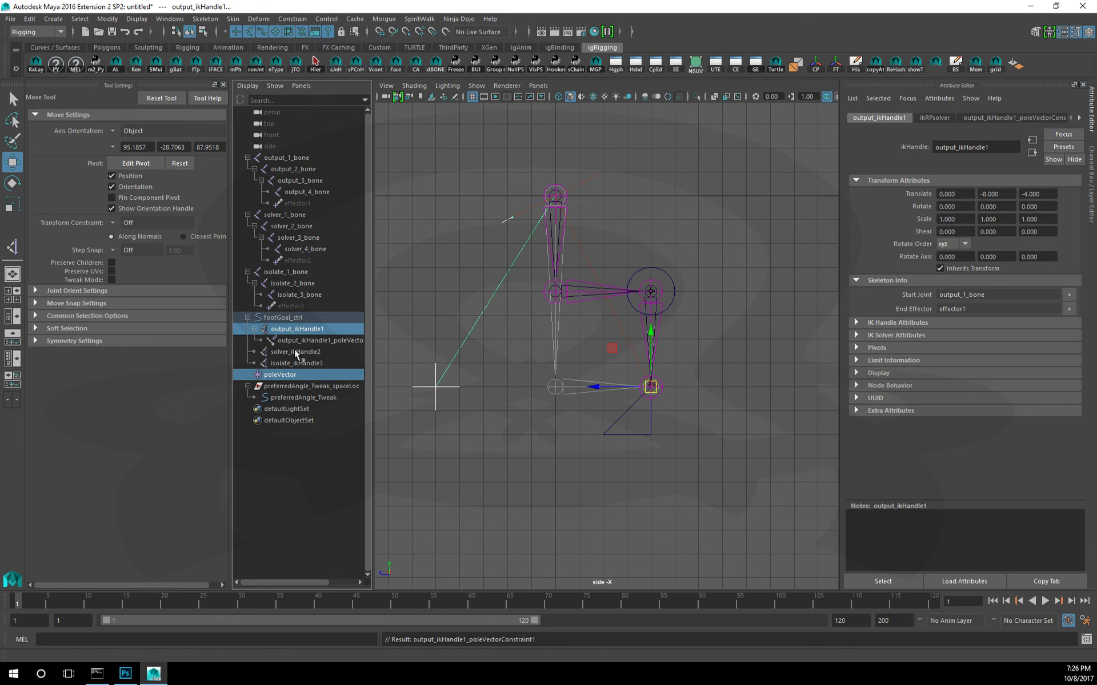
click(284, 375)
ctrl+click(284, 352)
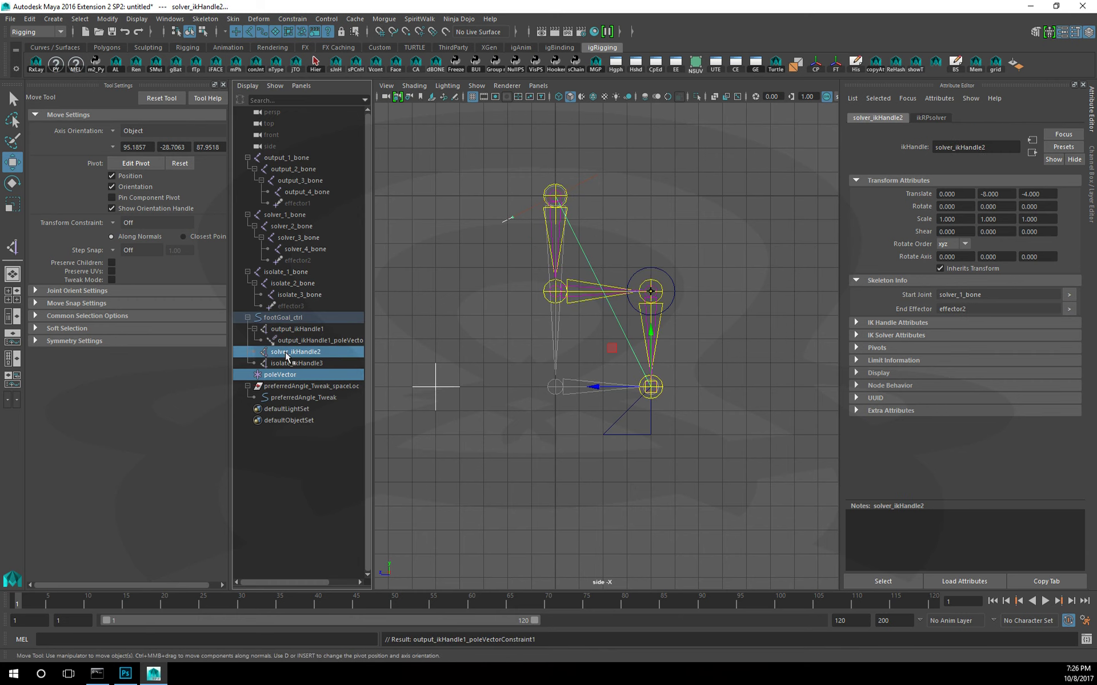
key(g)
click(284, 386)
key(g)
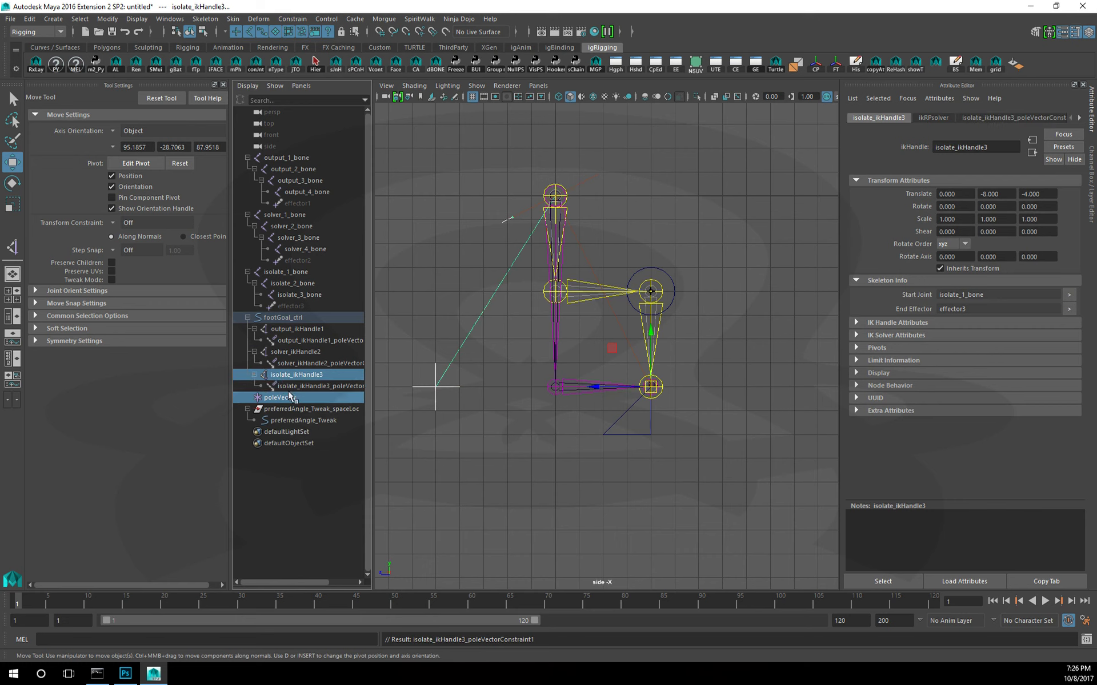
click(521, 426)
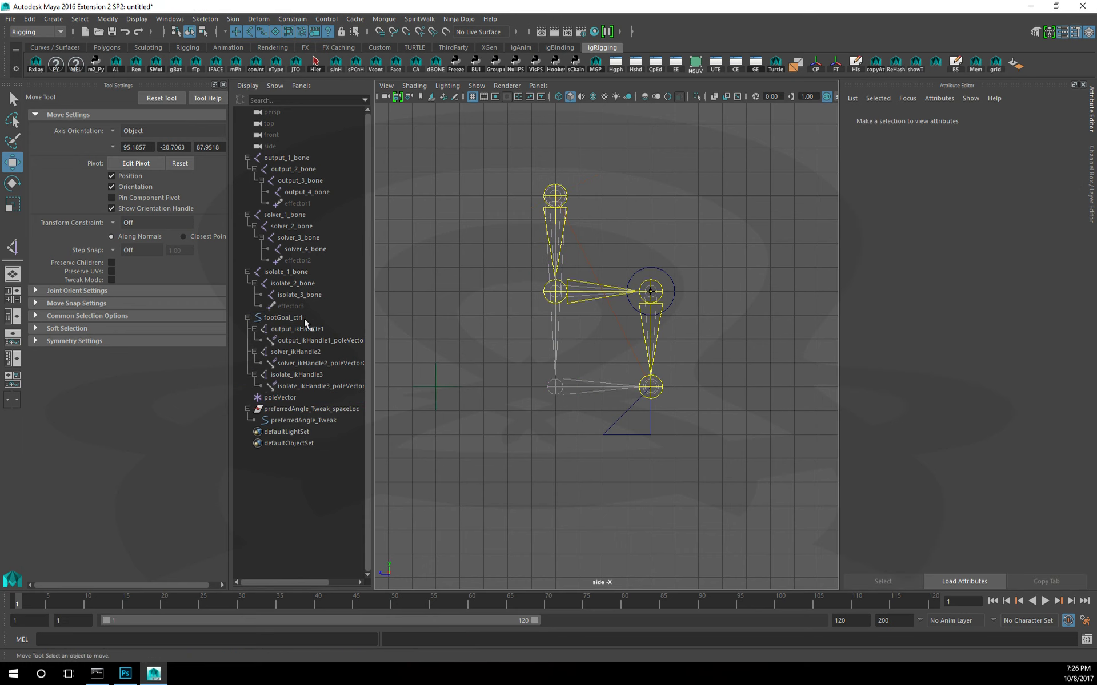
- Test the leg by nudging the footGoal_ctrl foot control
alt+middle_drag(552, 380, 591, 412)
click(677, 449)
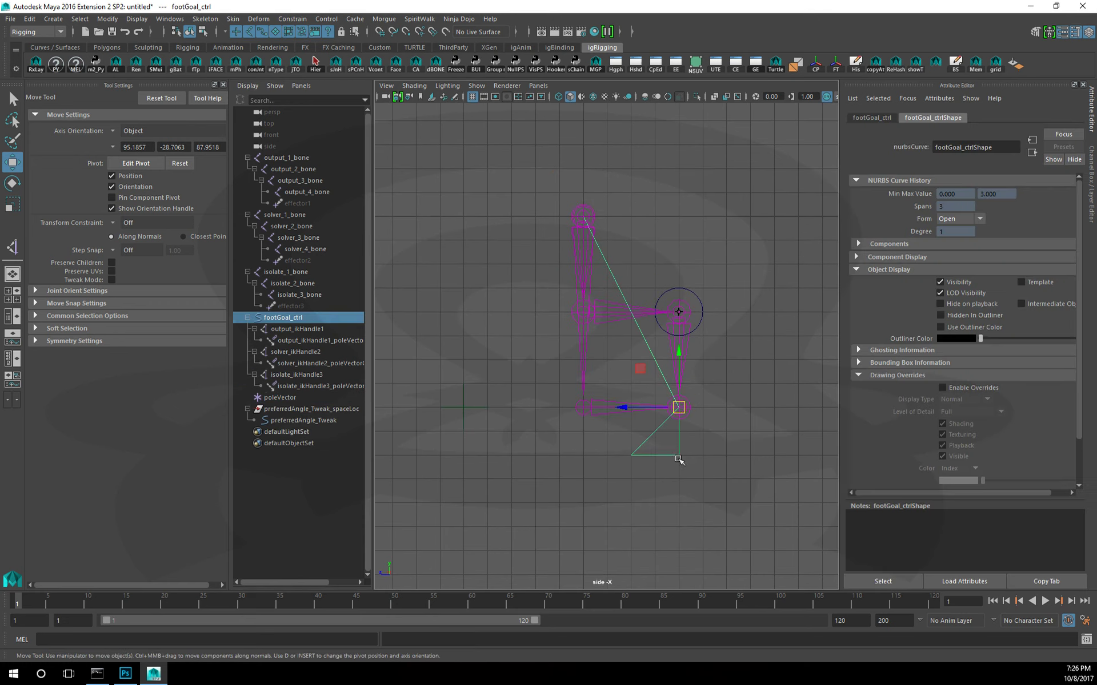
middle_drag(640, 370, 641, 372)
click(641, 372)
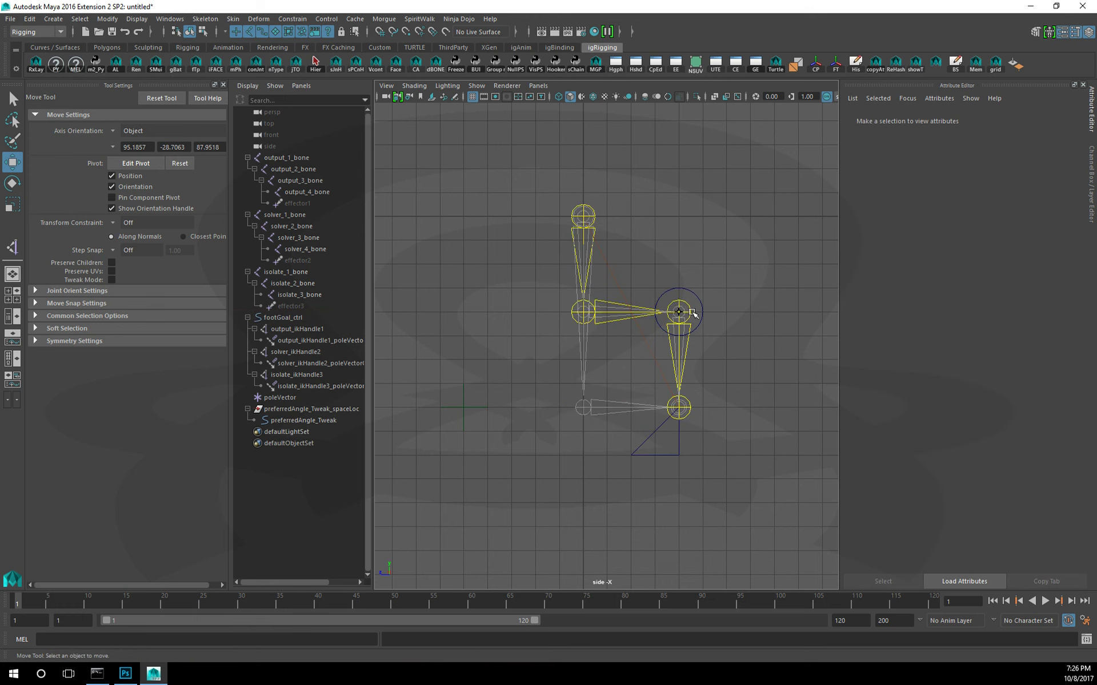
- Move preferredAngle_Tweak_spaceLoc down to the ankle and parent it under footGoal_ctrl
click(693, 313)
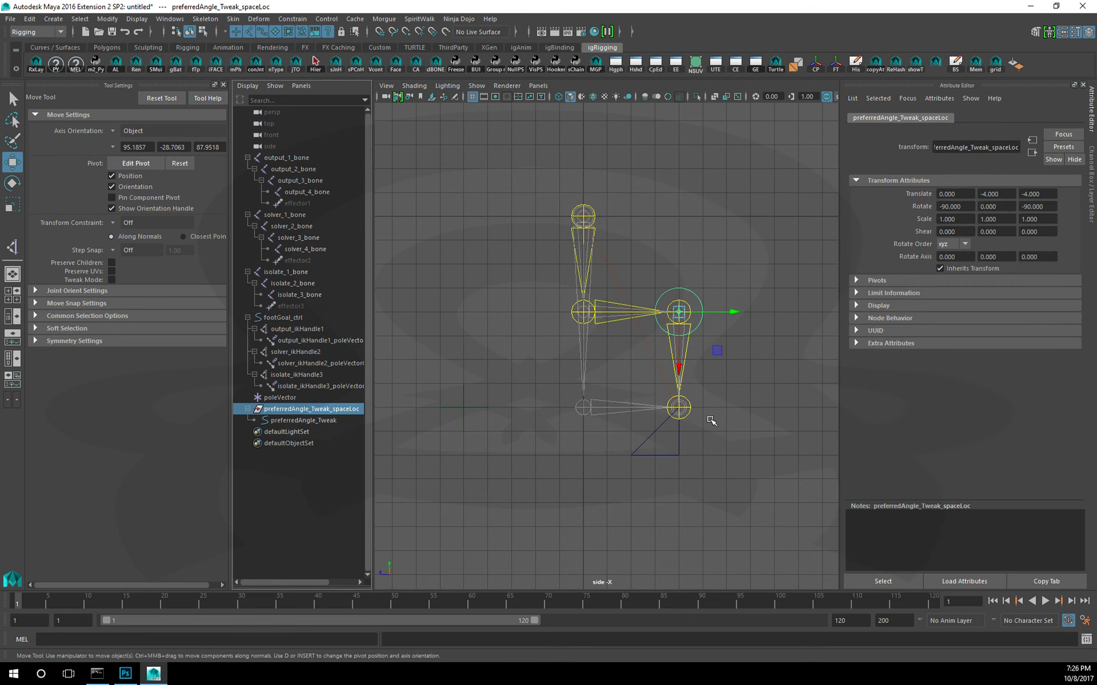
middle_drag(714, 404, 693, 416)
scroll(717, 448, up, 3)
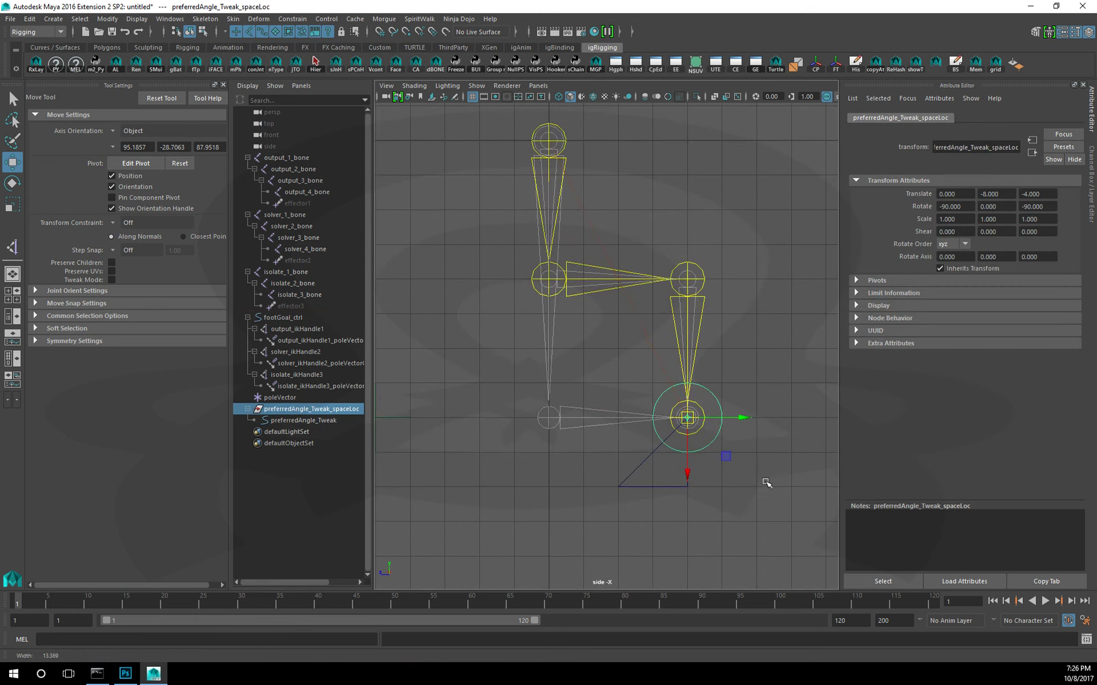
alt+drag(766, 483, 568, 477)
alt+right_drag(568, 477, 596, 473)
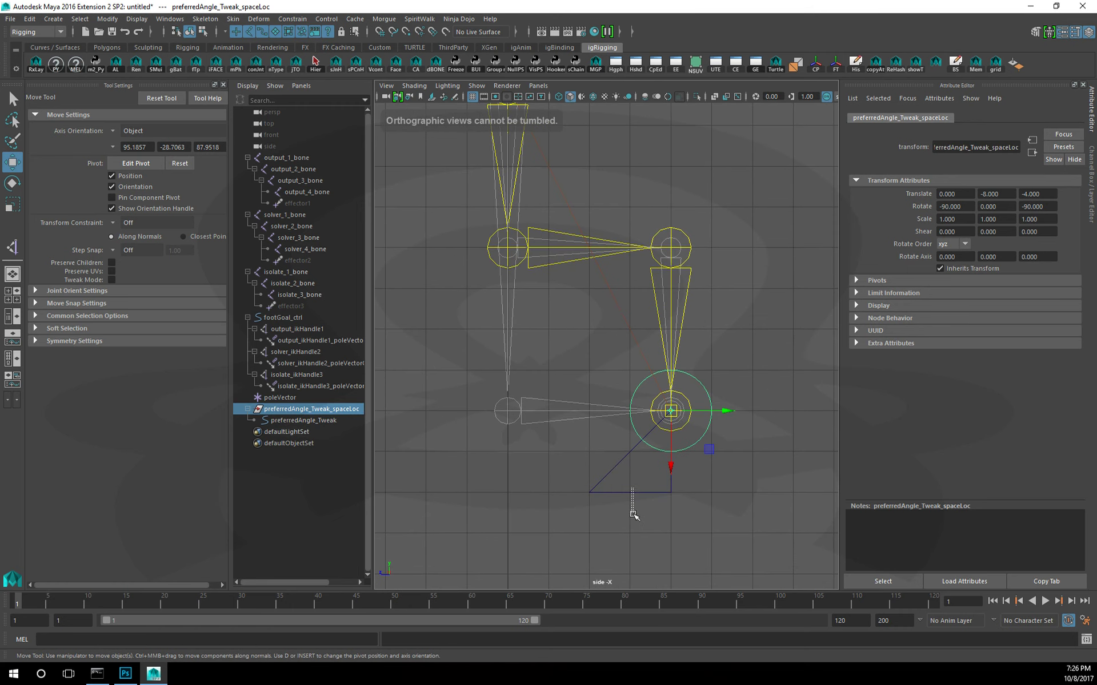
shift+drag(633, 514, 632, 514)
key(p)
click(698, 457)
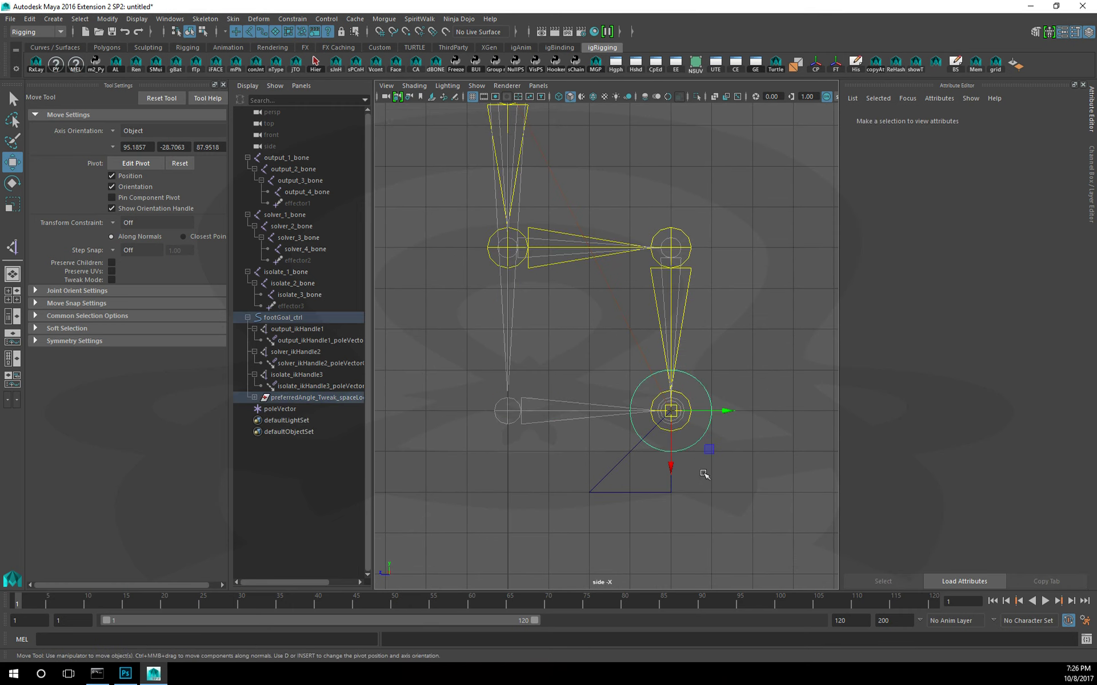
click(706, 493)
- Reshape the preferredAngle_Tweak circle into a teardrop by moving its top control point
drag(697, 434, 709, 447)
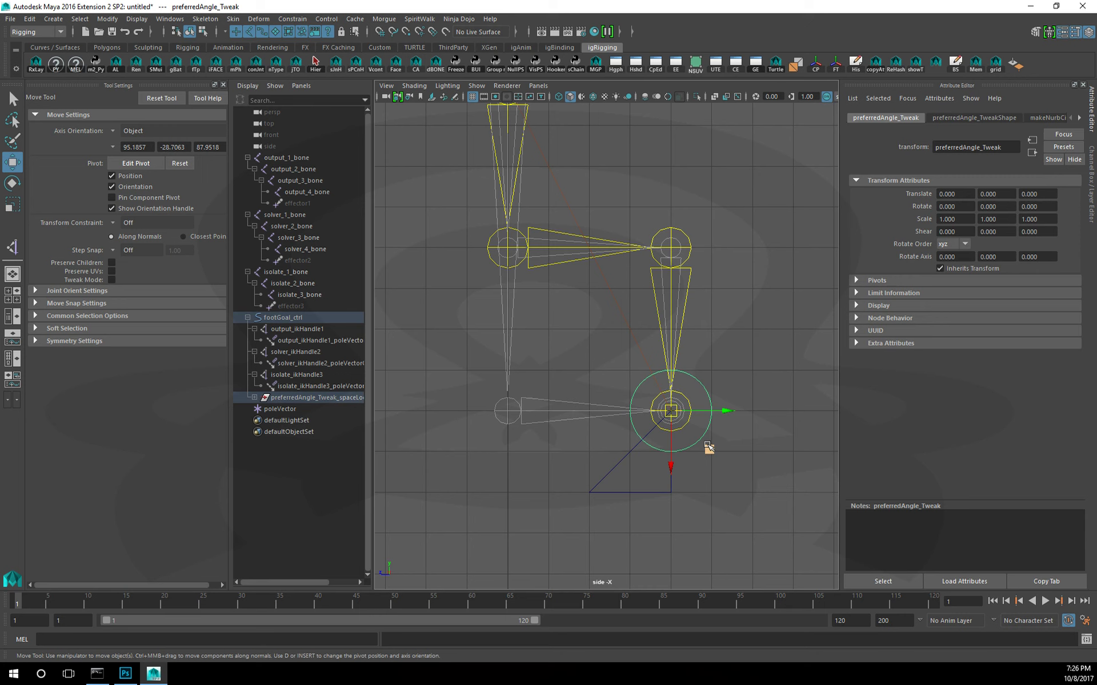
key(F9)
mouse_move(632, 380)
mouse_down()
mouse_move(710, 367)
mouse_move(694, 379)
mouse_up()
key(r)
key(w)
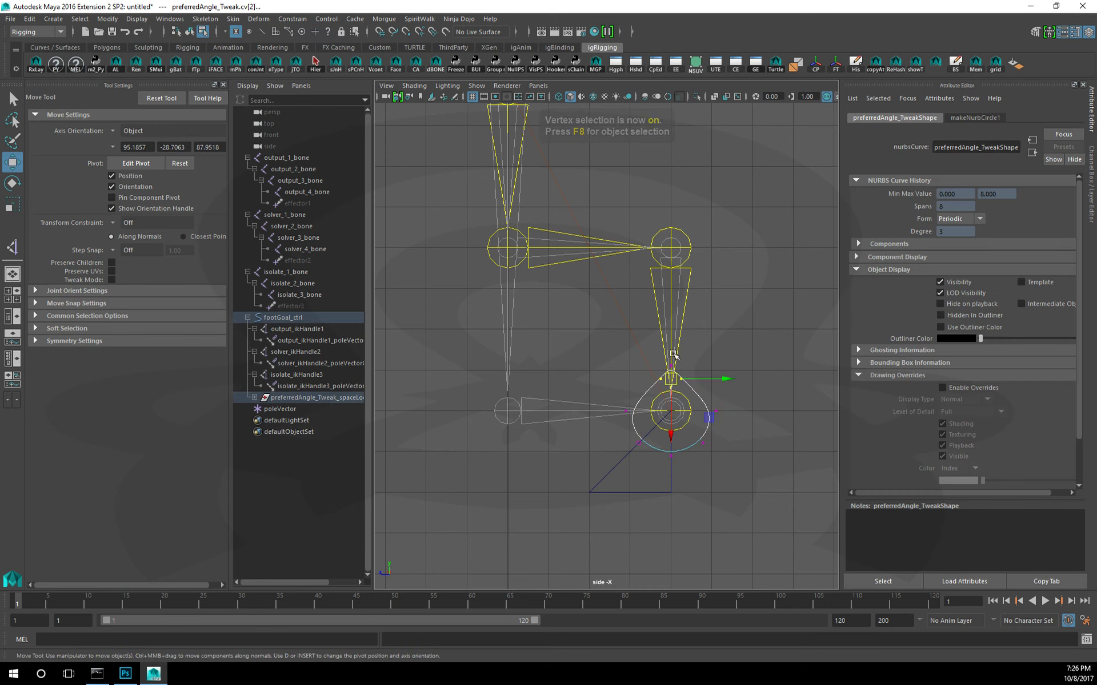
middle_drag(673, 356, 673, 453)
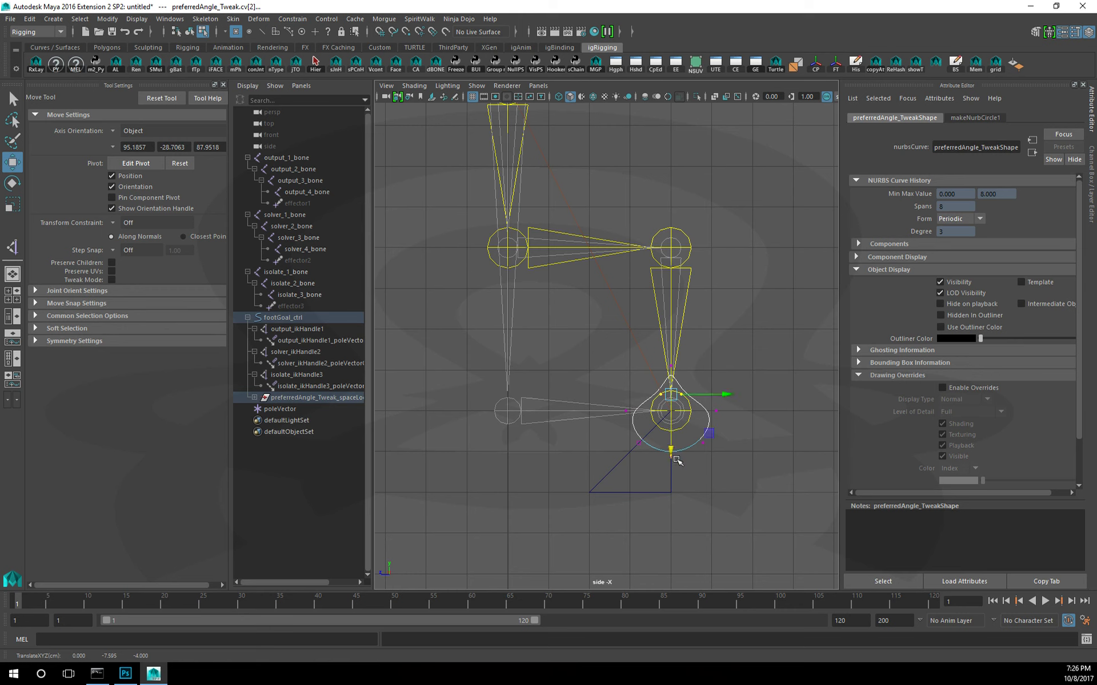
key(F8)
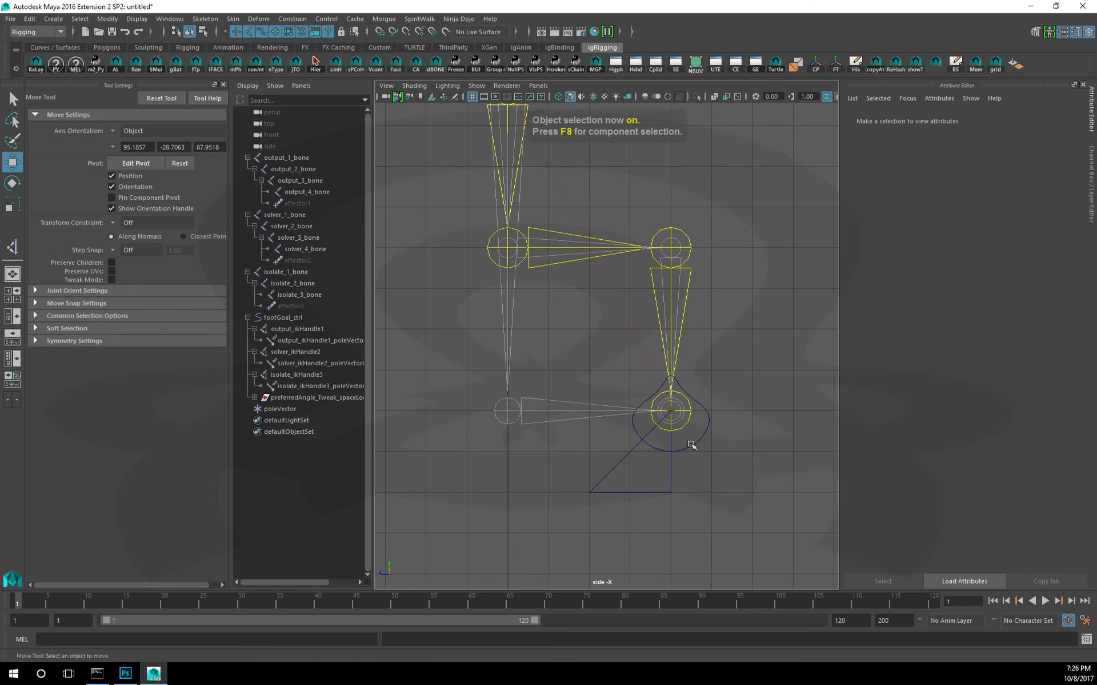
click(692, 445)
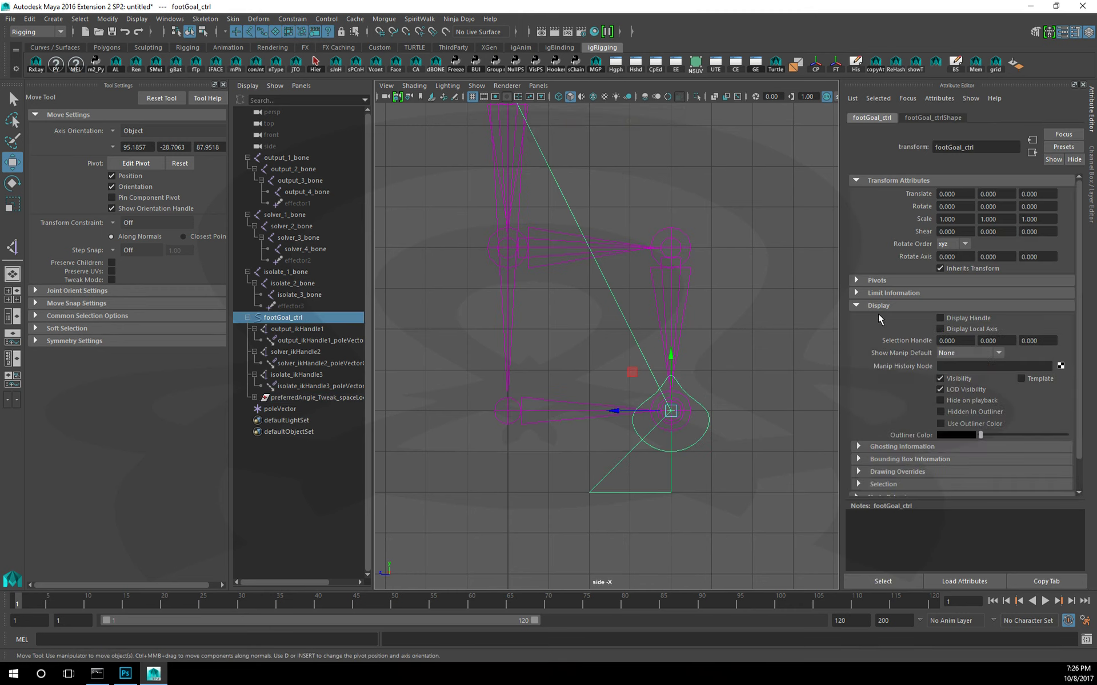
- Enable drawing overrides on footGoal_ctrl and adjust its override colour
scroll(885, 434, down, 1)
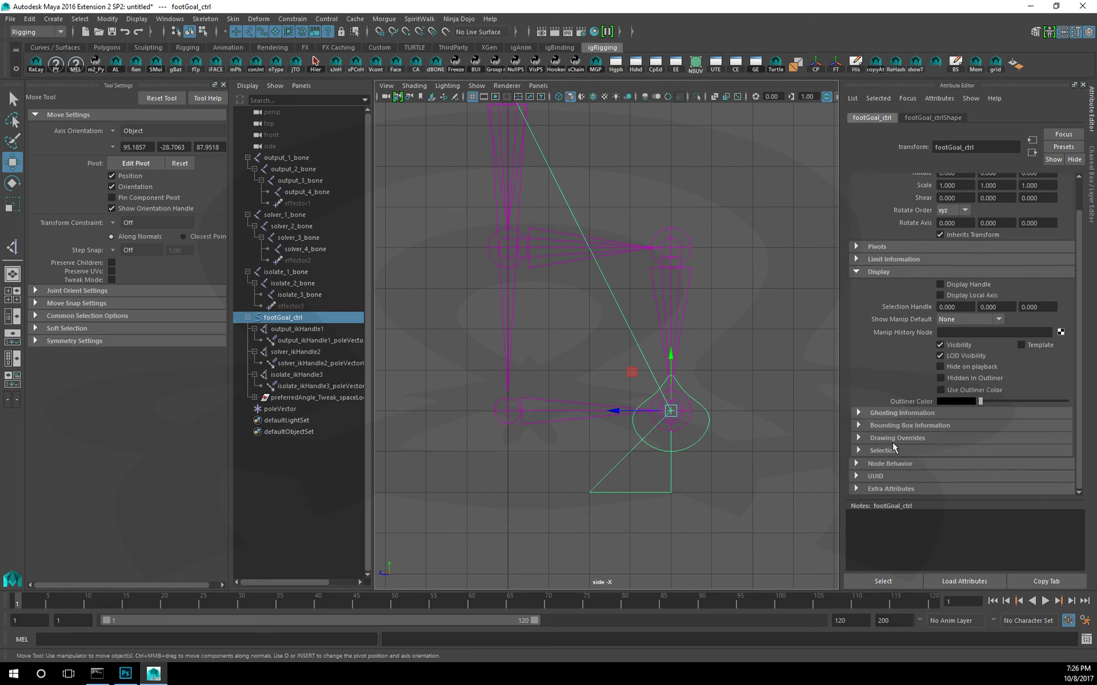
click(896, 438)
click(974, 450)
scroll(974, 445, down, 3)
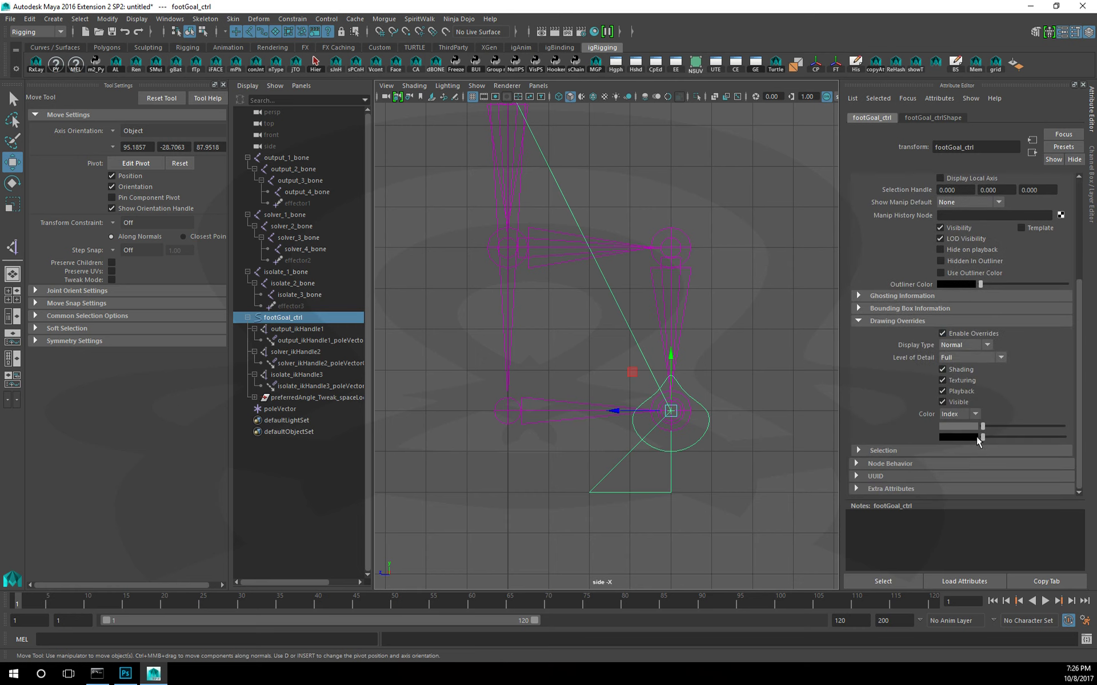
mouse_move(983, 426)
mouse_down()
mouse_move(1032, 420)
mouse_move(1012, 427)
mouse_move(1019, 421)
mouse_move(993, 416)
mouse_move(1022, 414)
mouse_up()
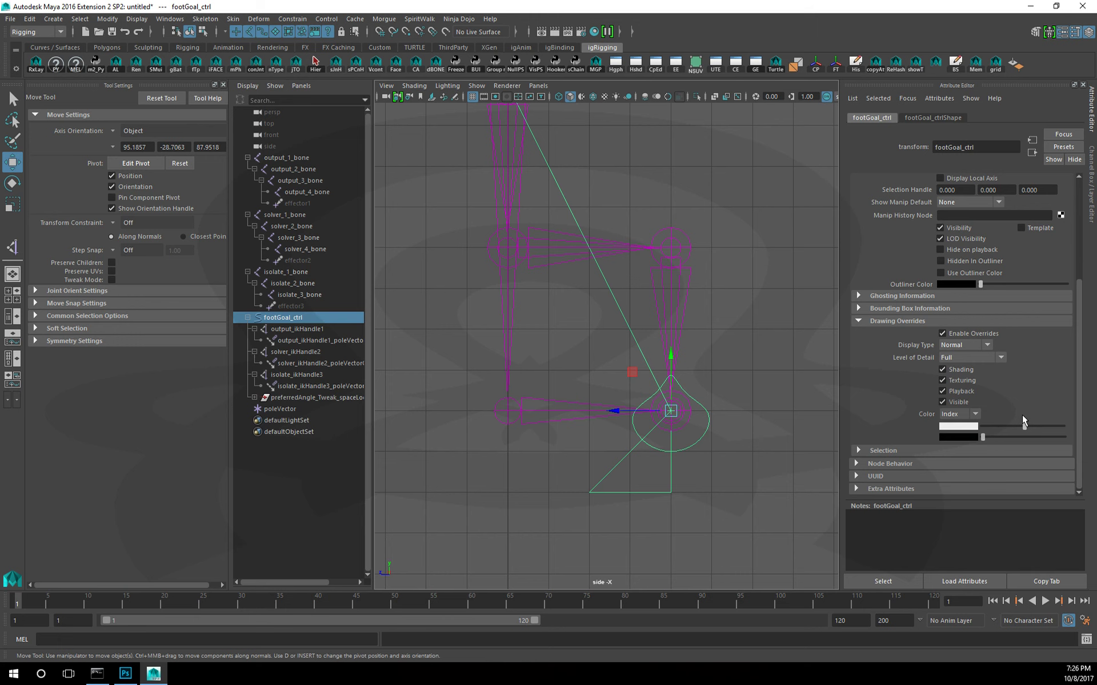
- Enable drawing overrides on the preferredAngle_Tweak circle and colour it cyan
click(742, 417)
click(703, 421)
click(942, 344)
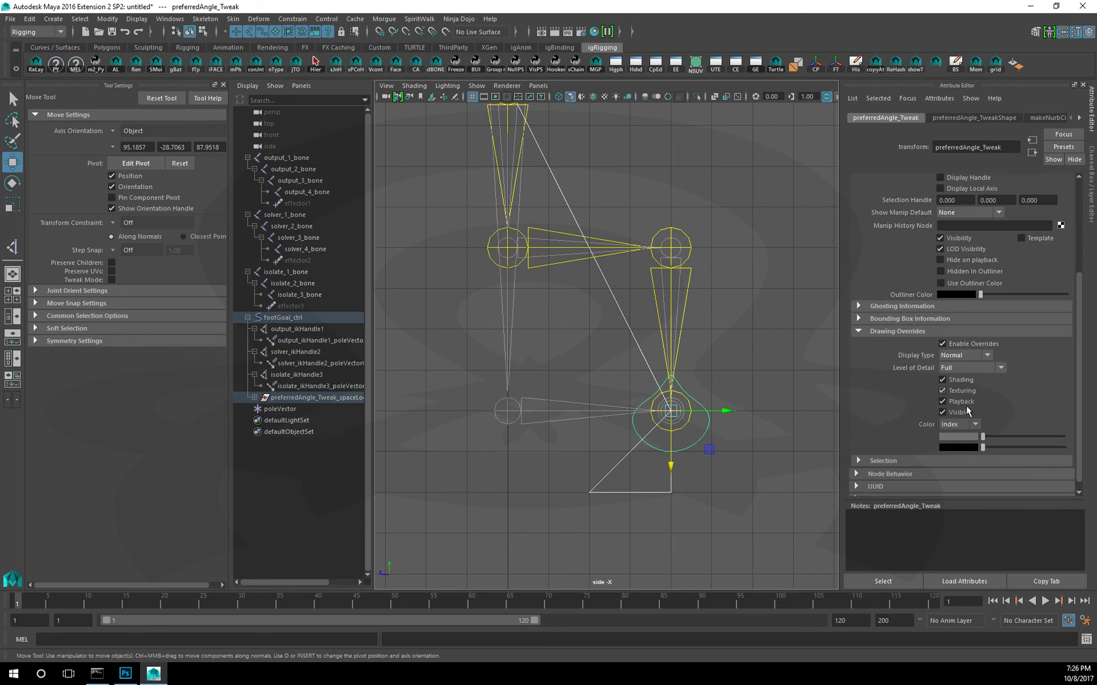
drag(982, 436, 1028, 437)
- Enable display overrides on the poleVector control and set its colour to cyan
click(751, 386)
alt+middle_drag(719, 516, 709, 451)
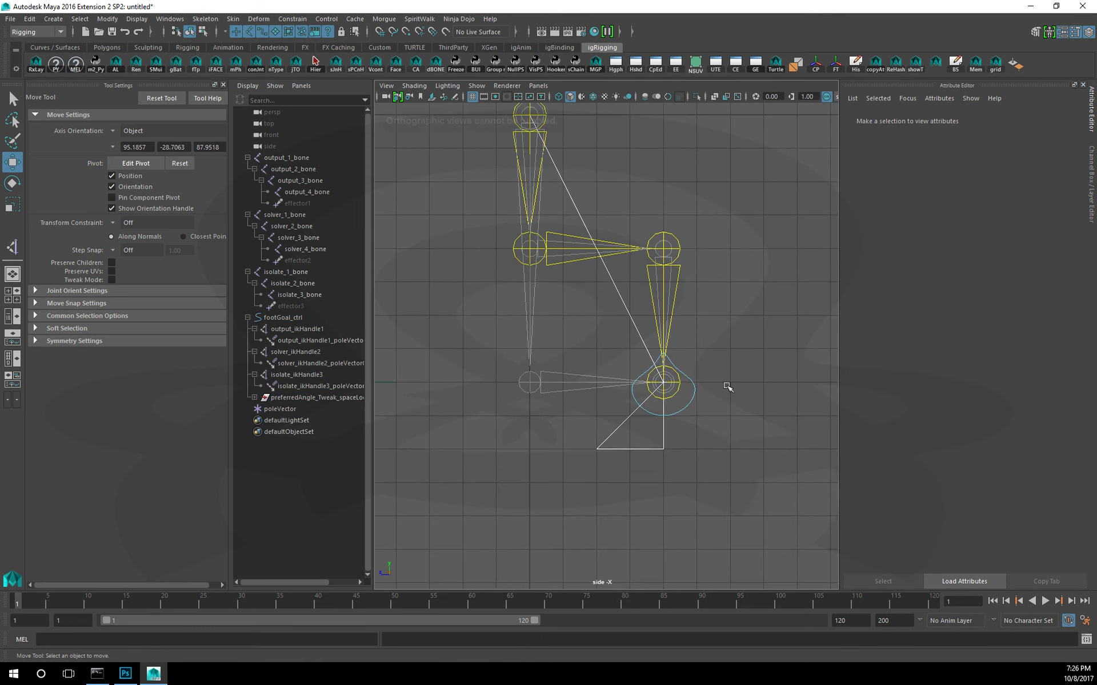
alt+drag(710, 451, 746, 387)
alt+middle_drag(746, 386, 729, 410)
scroll(701, 399, down, 2)
scroll(715, 362, down, 3)
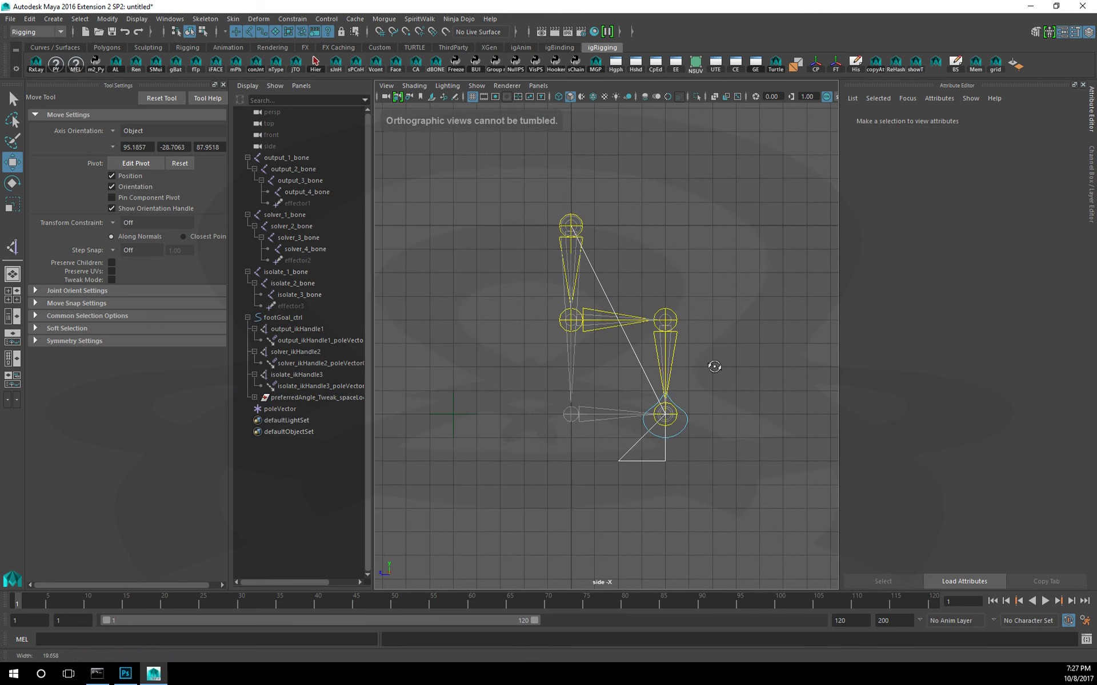
click(478, 399)
click(958, 341)
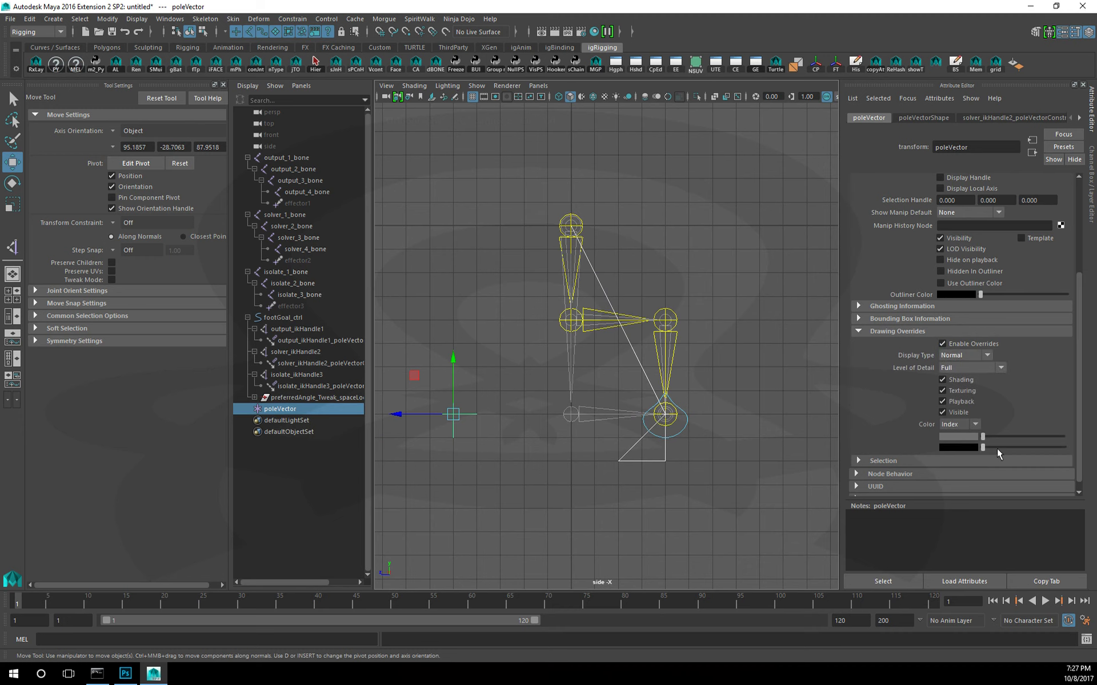
click(1028, 434)
click(773, 477)
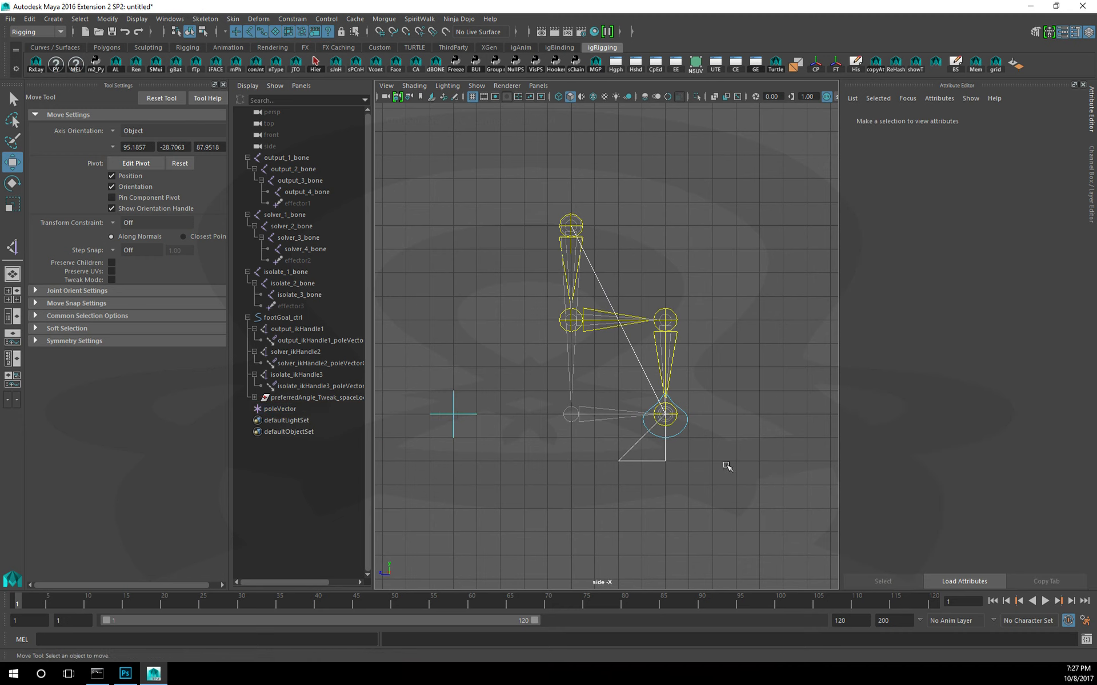
alt+middle_drag(727, 463, 756, 380)
alt+drag(756, 379, 731, 364)
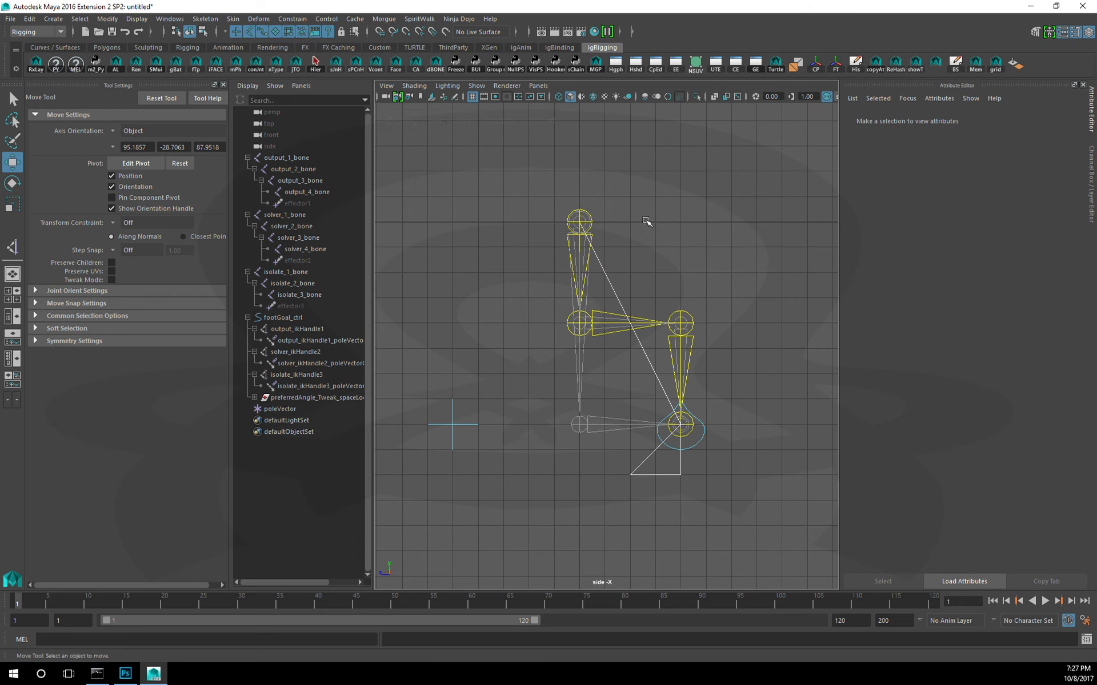
- Create an output_1_bone_spaceLoc node above output_1_bone with the makeSpaceNode shelf button
alt+middle_drag(648, 223, 631, 188)
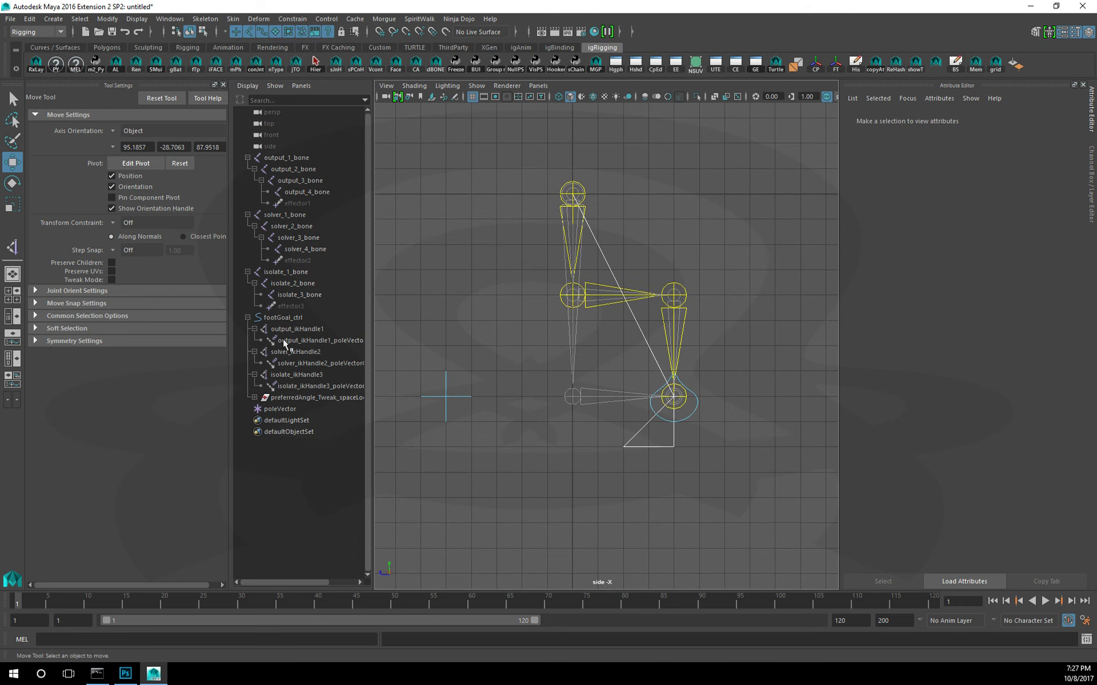
click(286, 161)
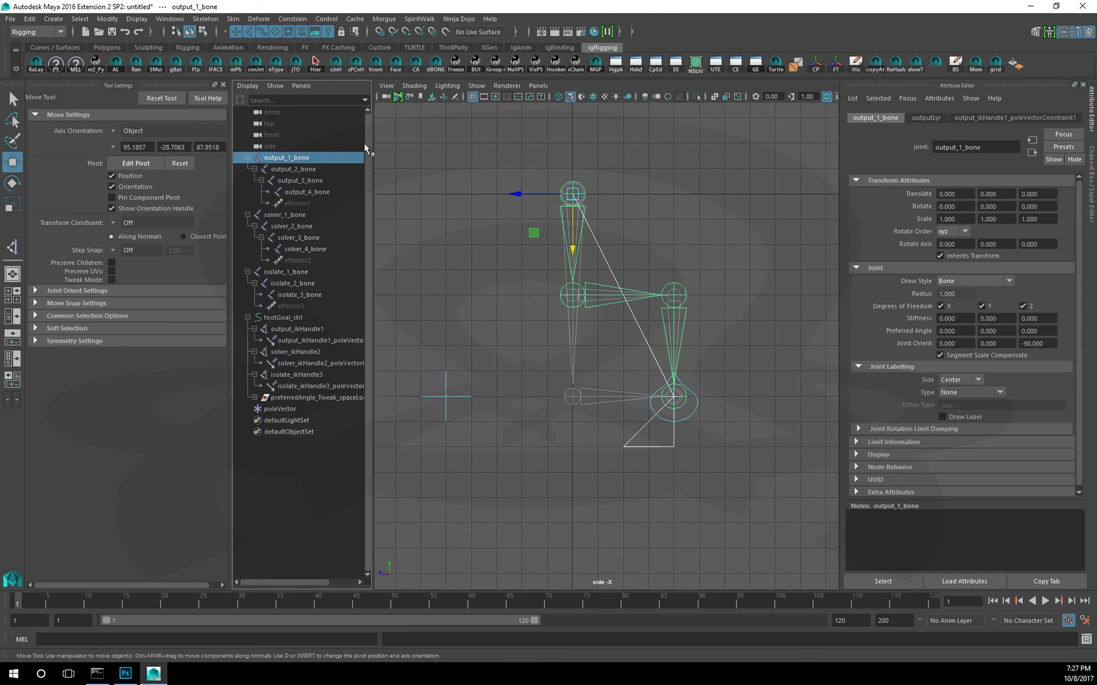
click(495, 66)
click(249, 364)
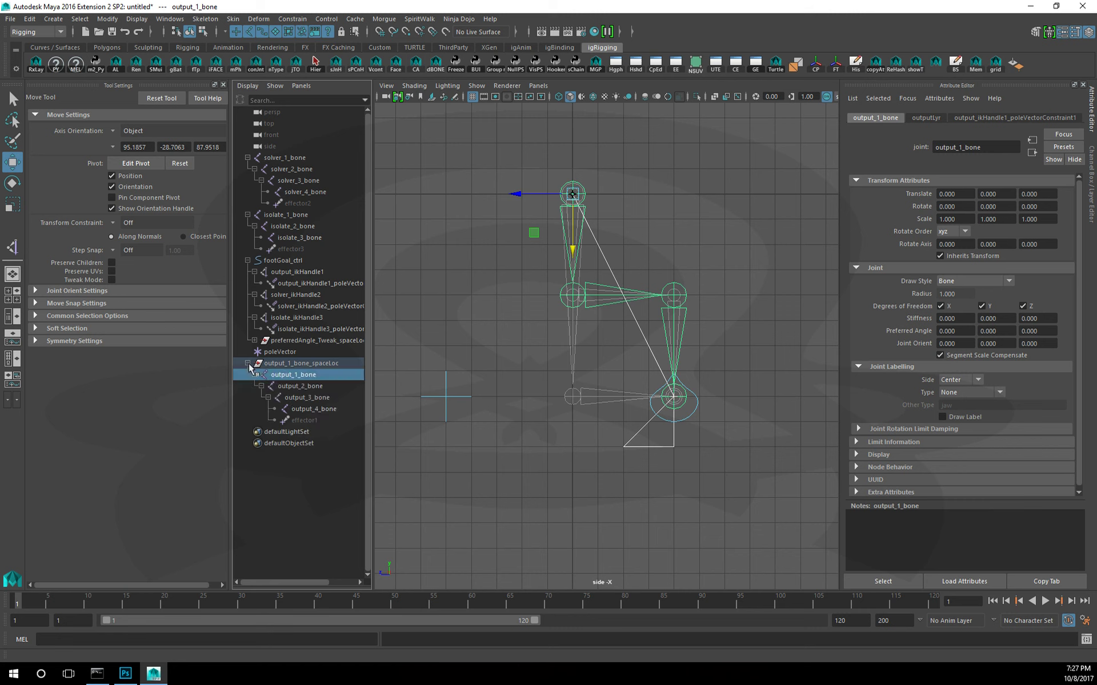
- Parent solver_1_bone under isolate_1_bone
click(278, 216)
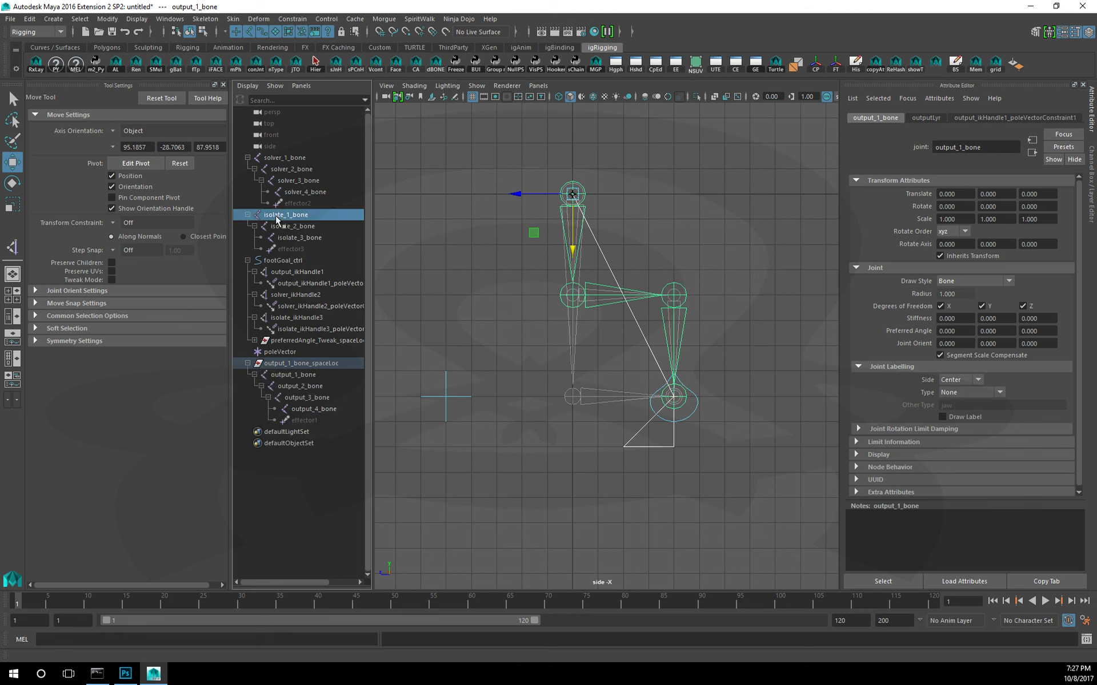
click(285, 158)
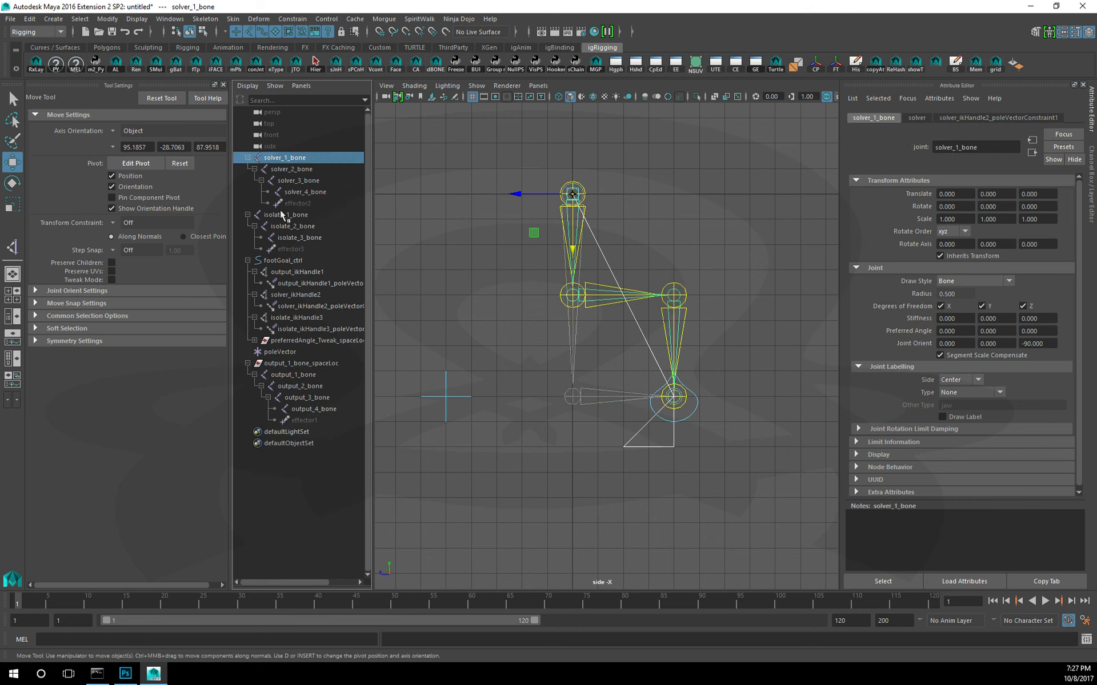
ctrl+click(280, 216)
key(p)
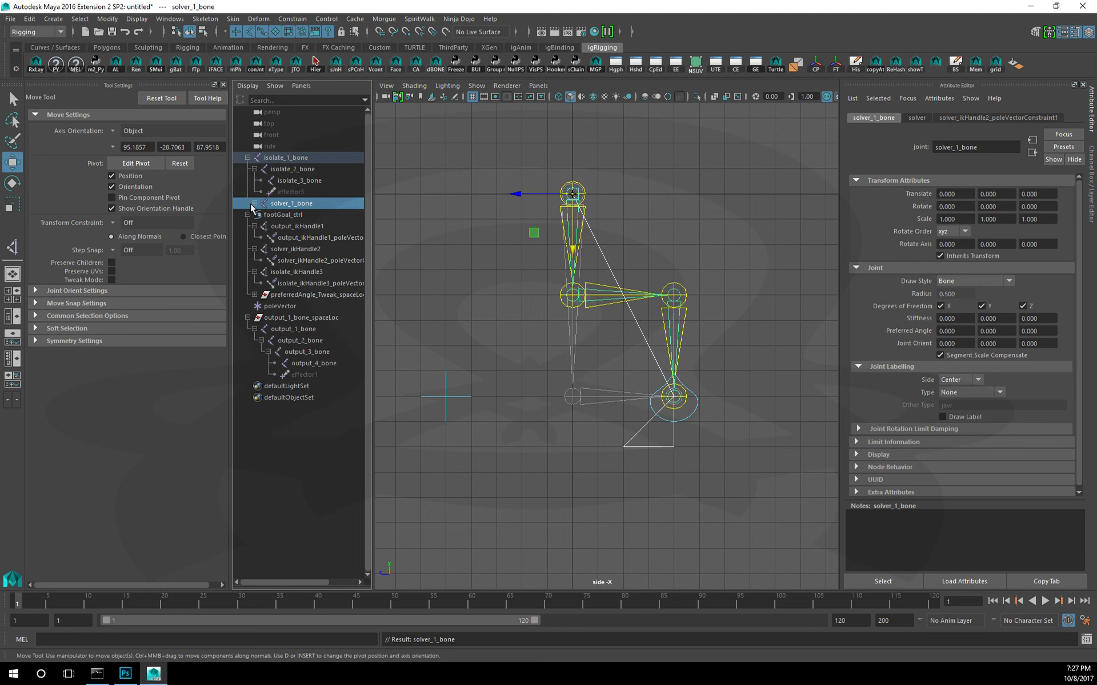
- Select isolate_1_bone together with output_1_bone_spaceLoc
click(254, 203)
click(284, 159)
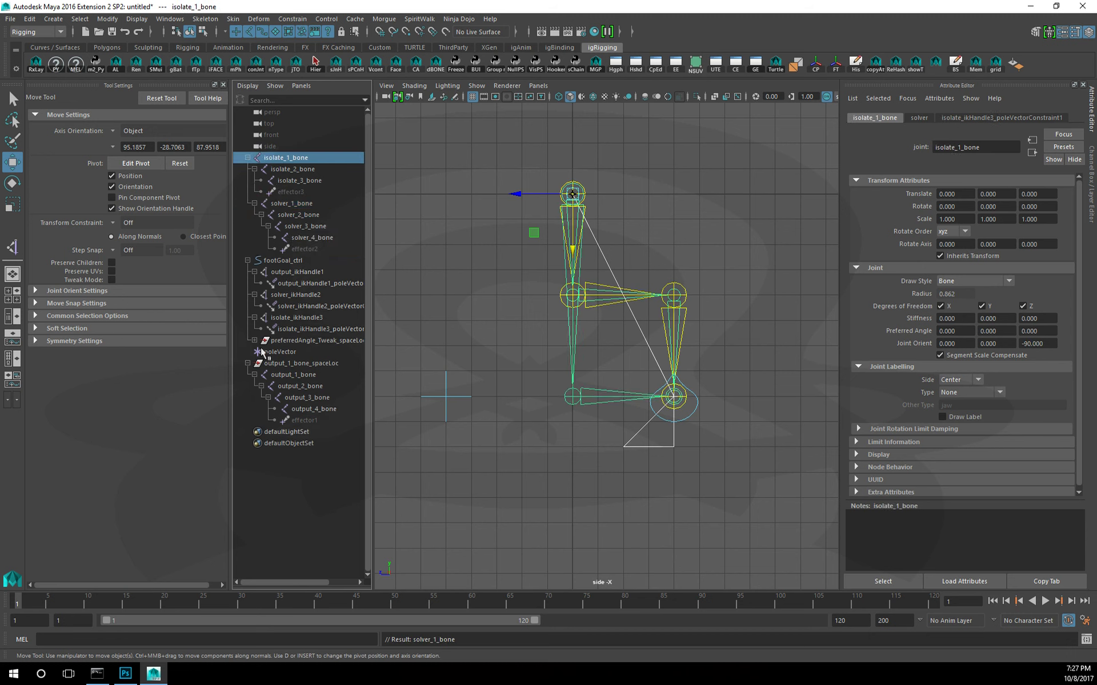
ctrl+click(274, 362)
- Parent-constrain output_1_bone_spaceLoc to isolate_1_bone
click(292, 19)
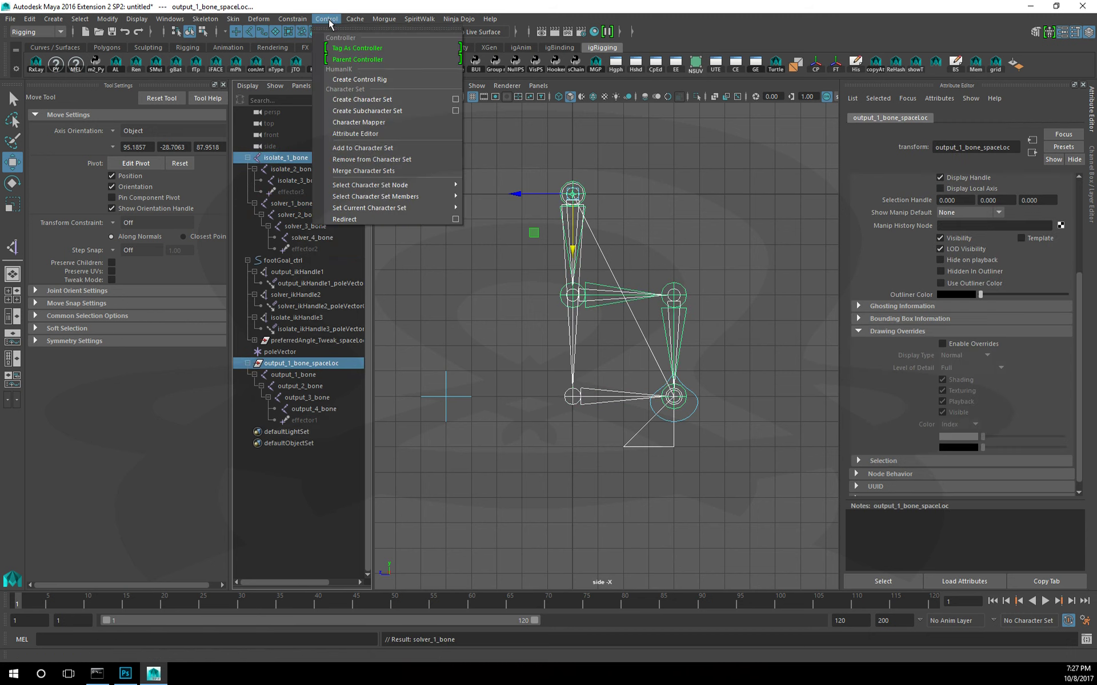
click(305, 48)
click(523, 367)
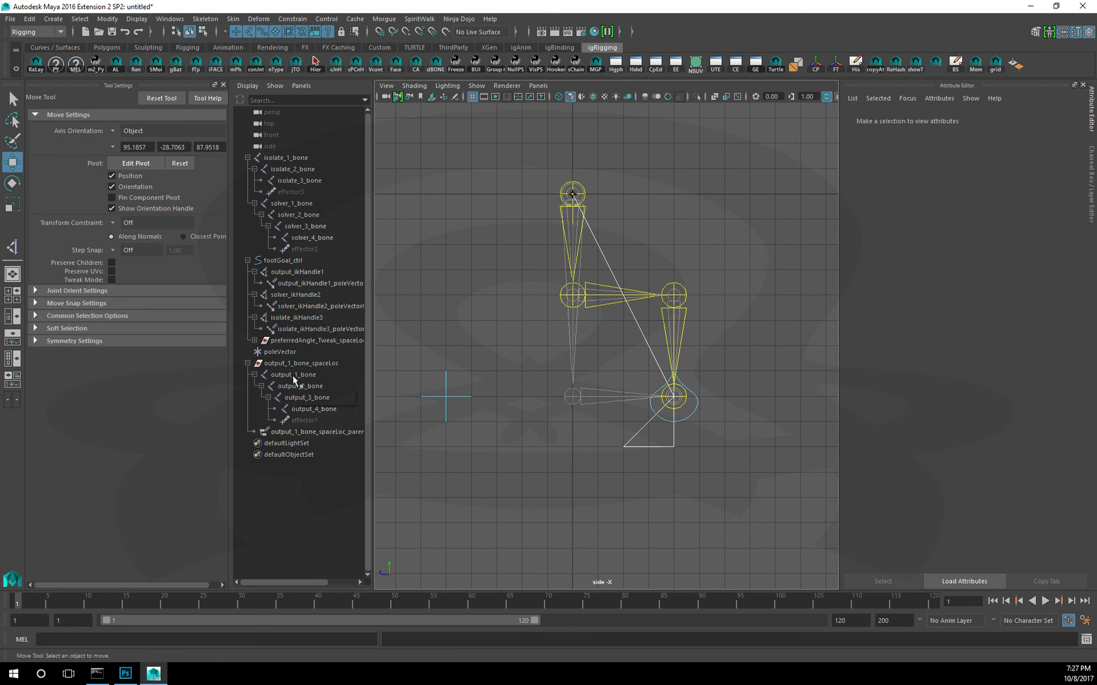
- Group isolate_1_bone and output_1_bone_spaceLoc into a group named preferredAngle_IK_setup
click(274, 162)
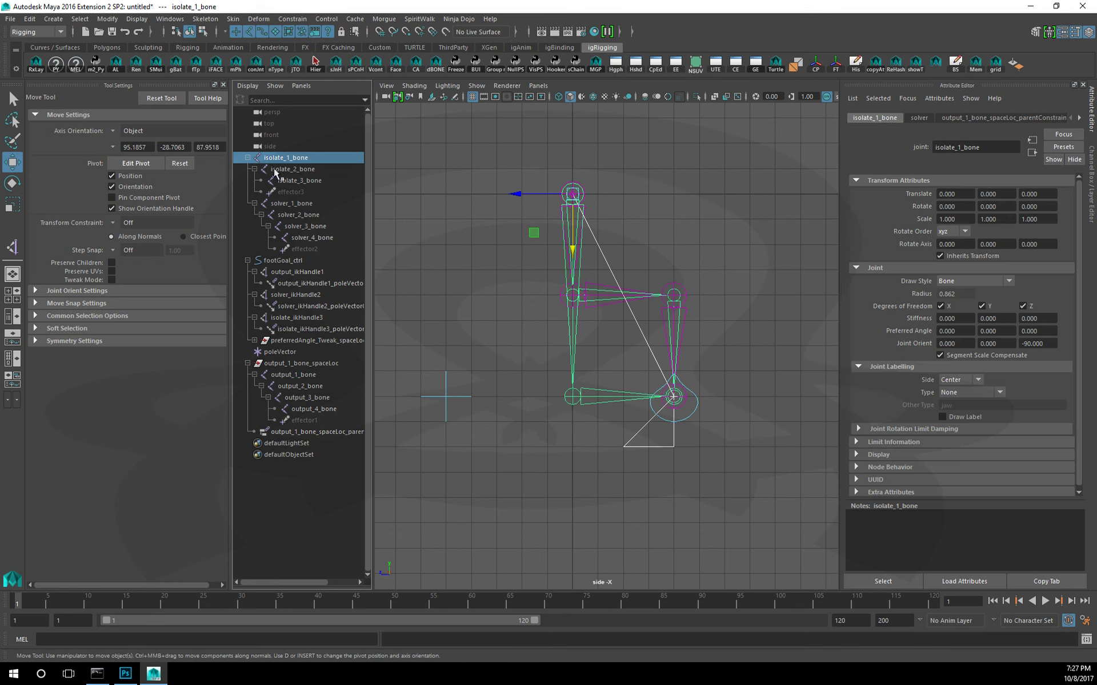
ctrl+click(298, 366)
key(ctrl+g)
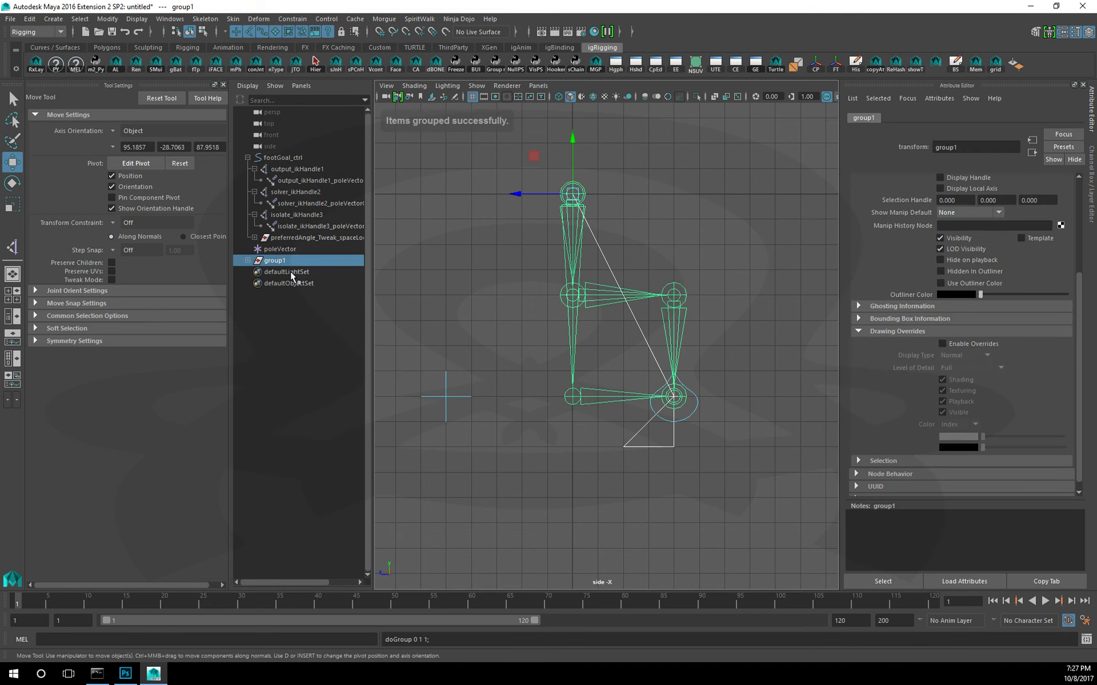
double_click(278, 263)
text(pref)
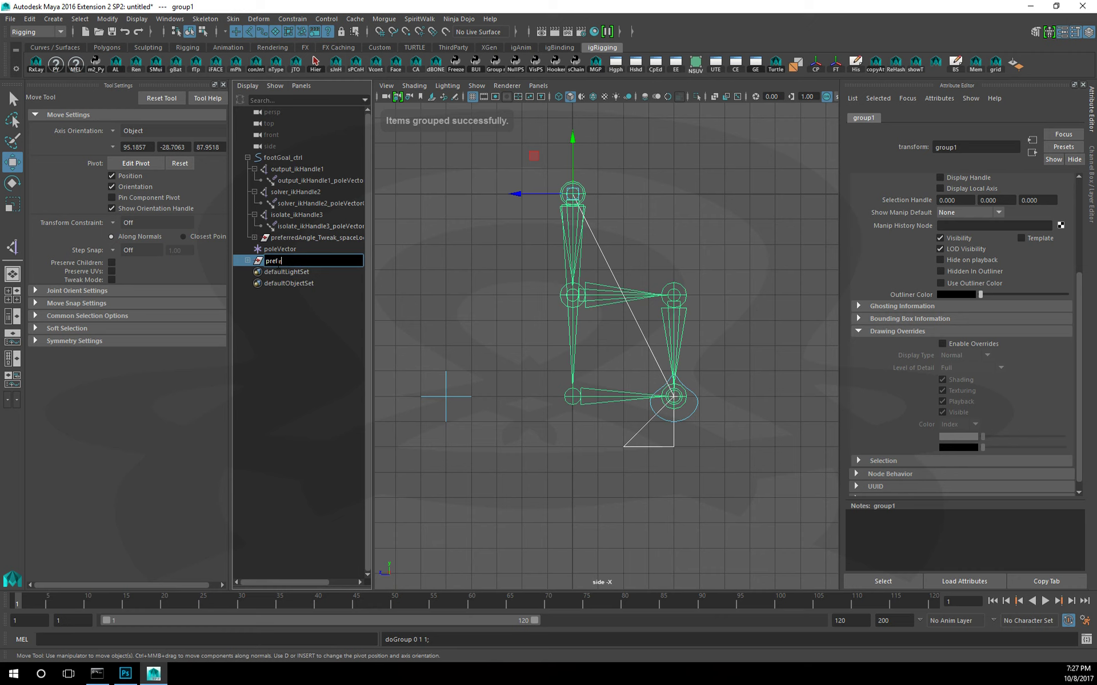
text(erredAngle_IK_se)
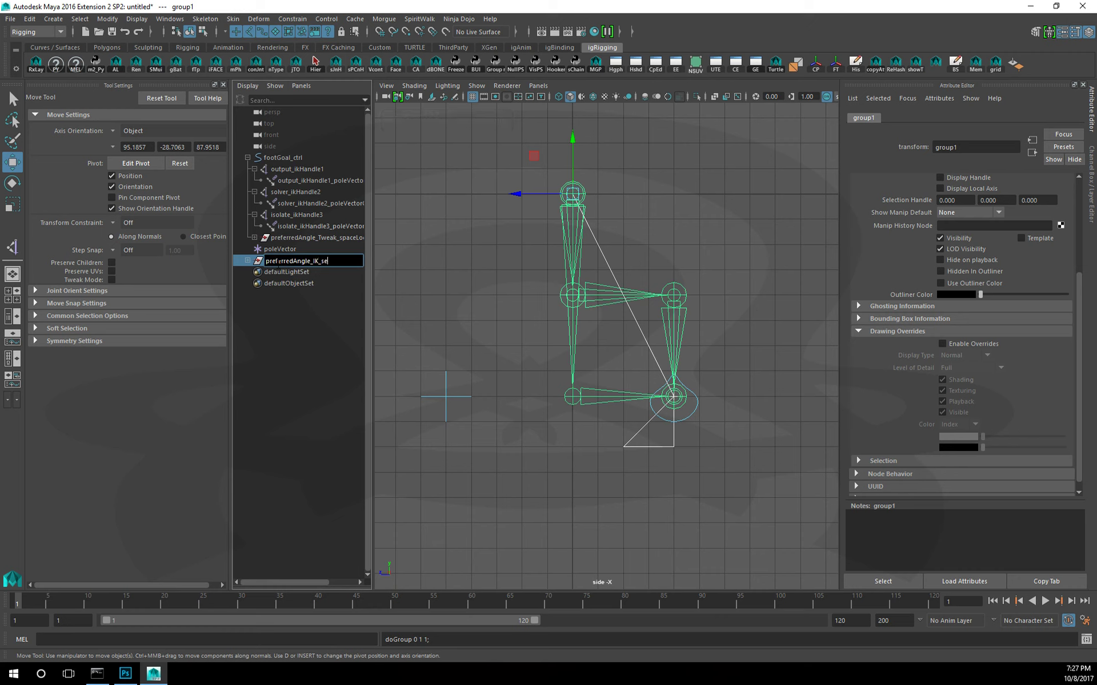
text(tup)
key(Return)
click(248, 262)
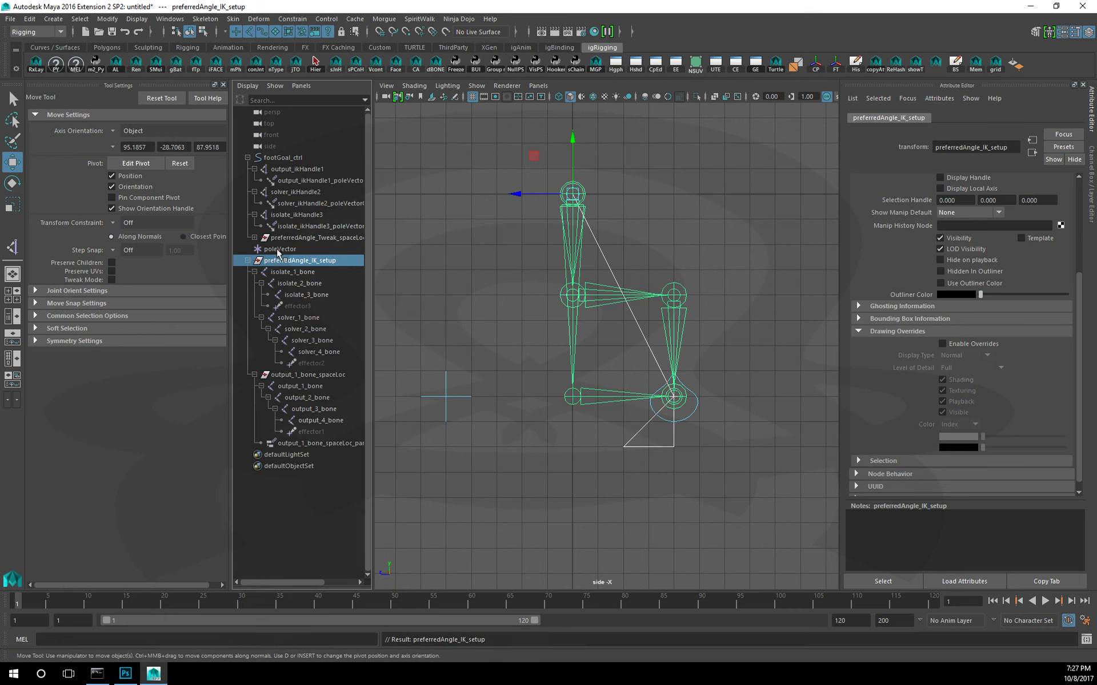
- Parent-constrain poleVector to footGoal_ctrl
shift+click(651, 449)
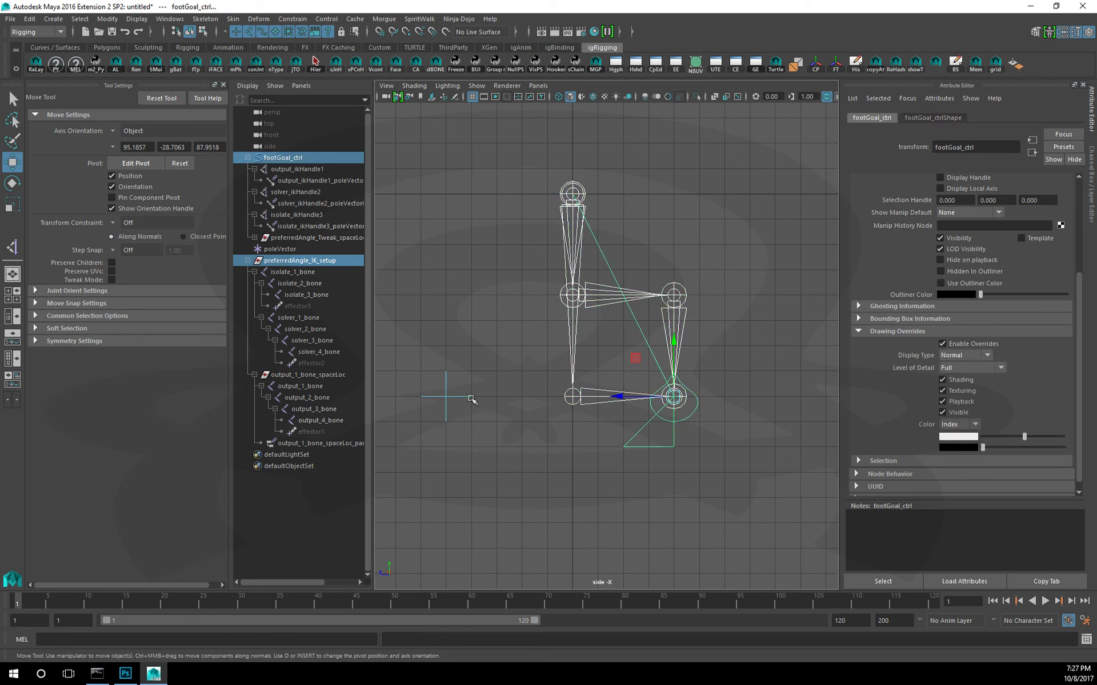
shift+click(447, 400)
click(292, 19)
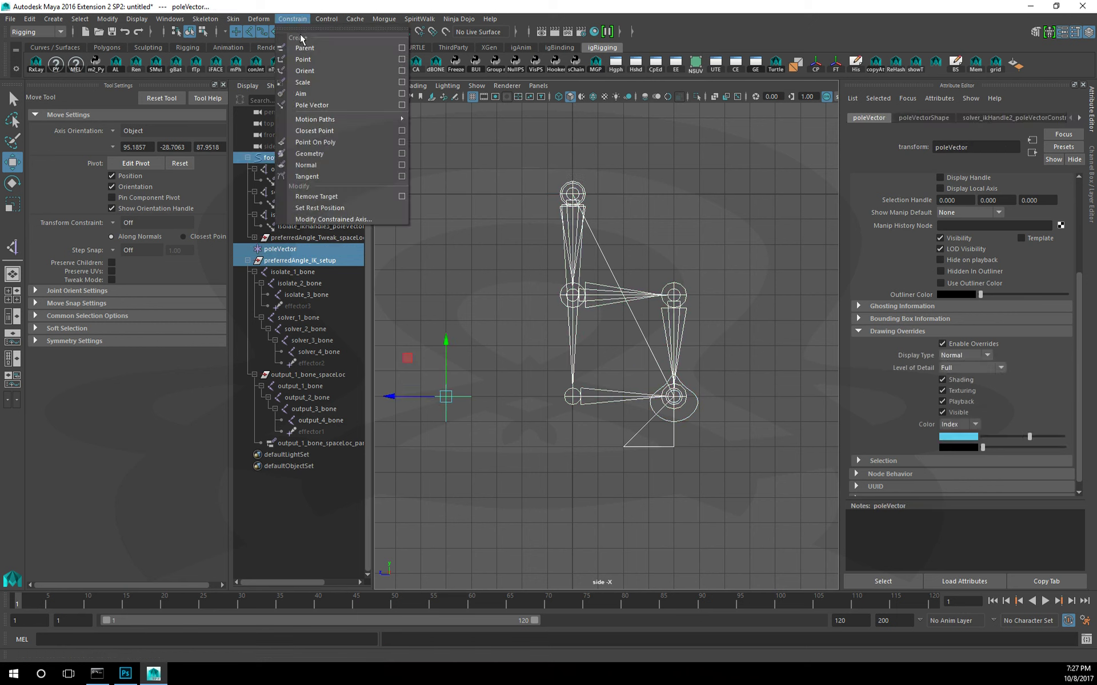
click(303, 40)
click(634, 468)
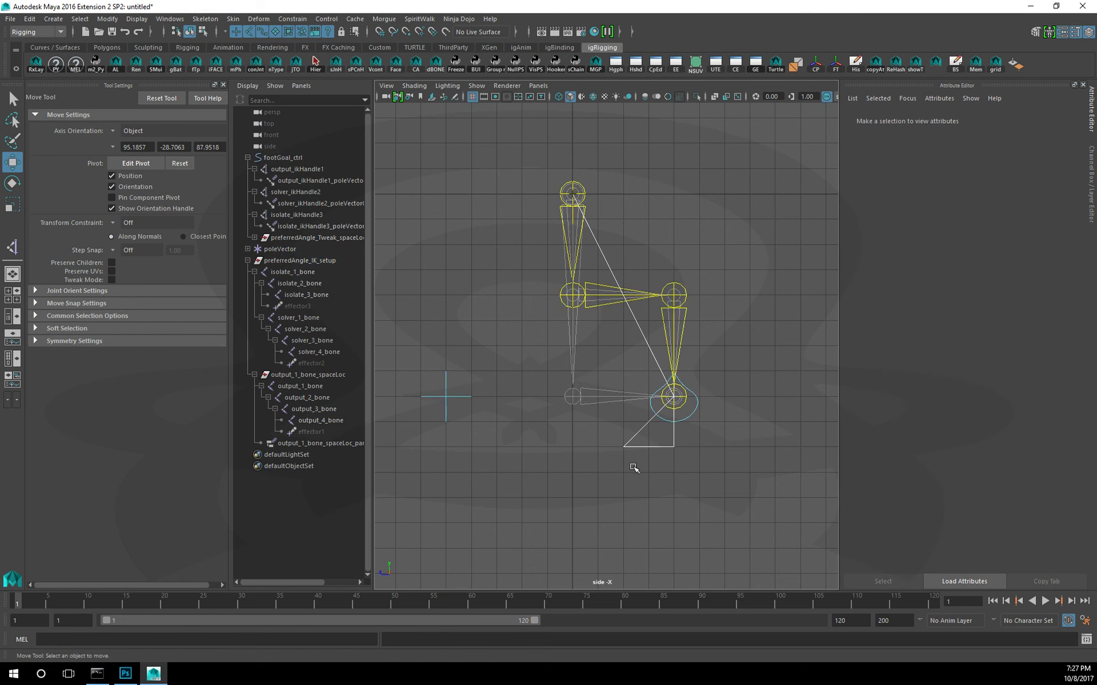
- Test the legs by moving footGoal_ctrl, then select preferredAngle_Tweak
click(667, 443)
mouse_move(632, 362)
middle_down()
mouse_move(585, 346)
mouse_move(512, 391)
mouse_move(506, 278)
mouse_move(603, 373)
mouse_move(595, 405)
mouse_move(682, 364)
mouse_move(515, 319)
mouse_move(660, 349)
middle_up()
alt+middle_drag(558, 424, 640, 470)
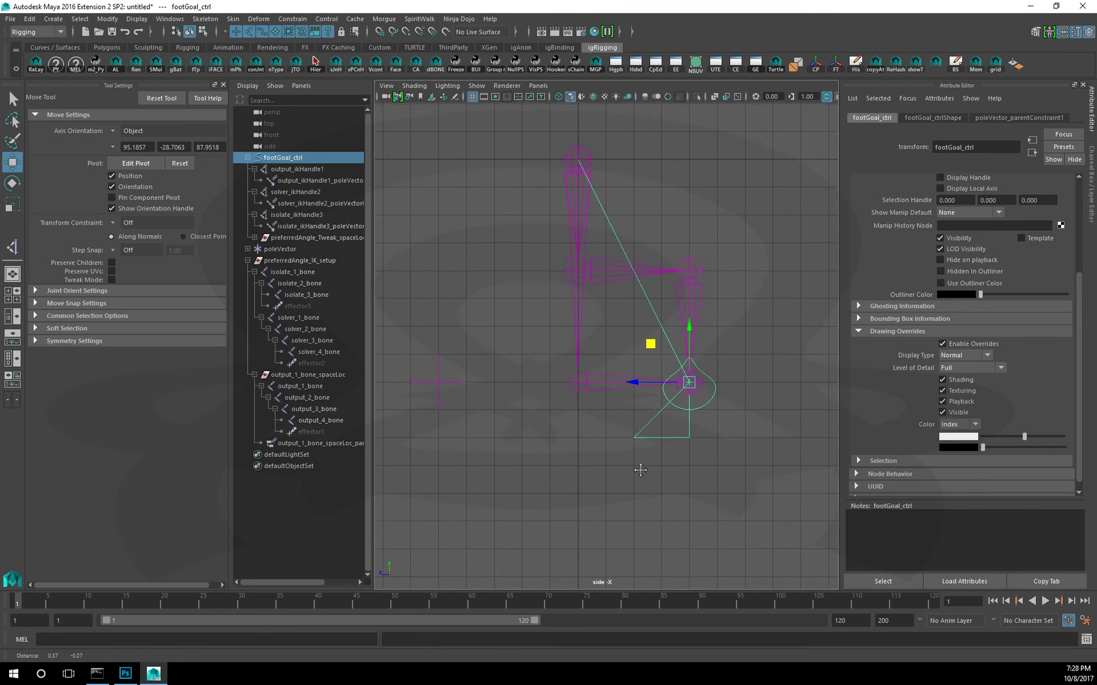
click(640, 470)
click(719, 423)
alt+middle_drag(730, 450, 720, 452)
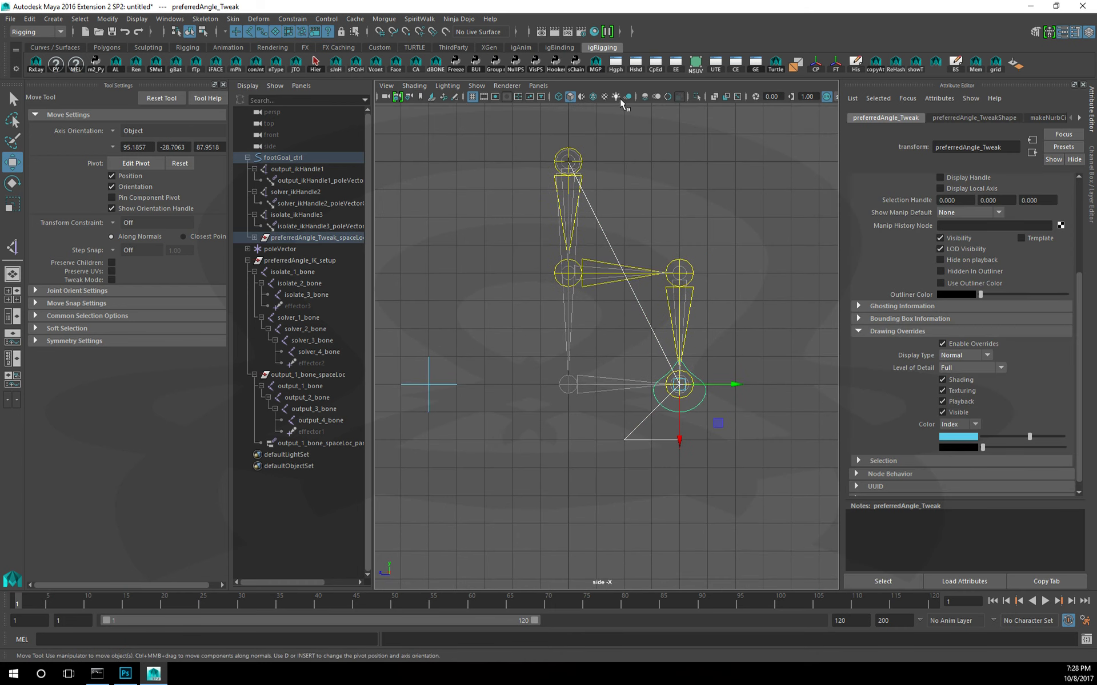
- Load preferredAngle_Tweak and solver_3_bone into the Connection Editor
click(736, 64)
drag(783, 216, 806, 213)
alt+right_drag(571, 286, 548, 286)
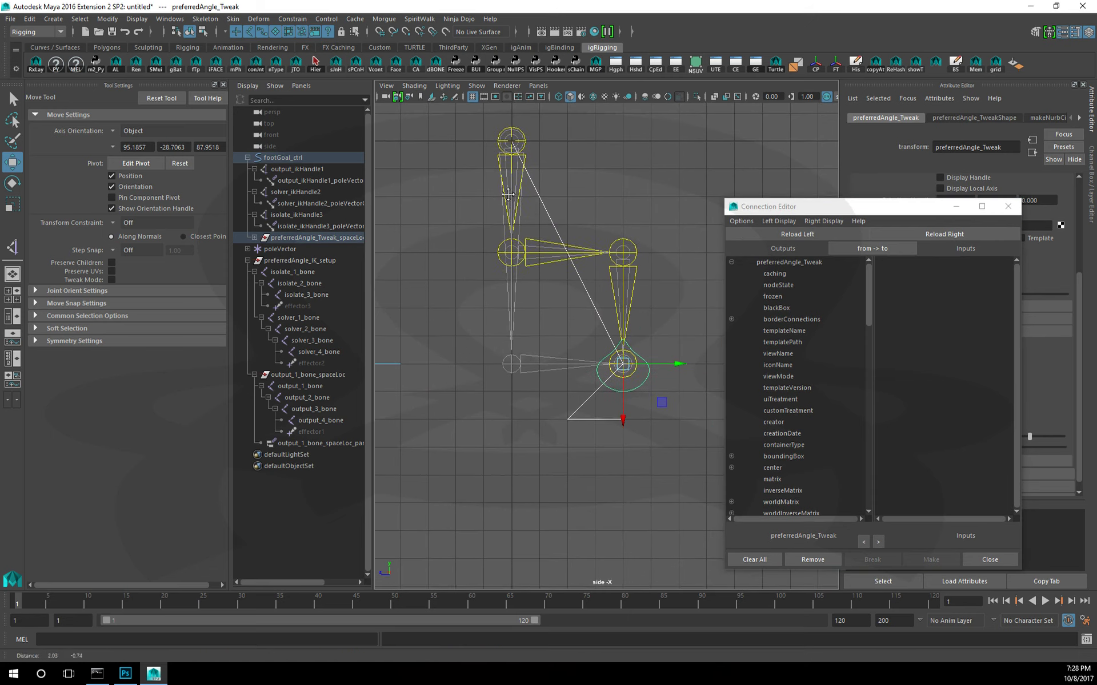
alt+drag(548, 286, 544, 286)
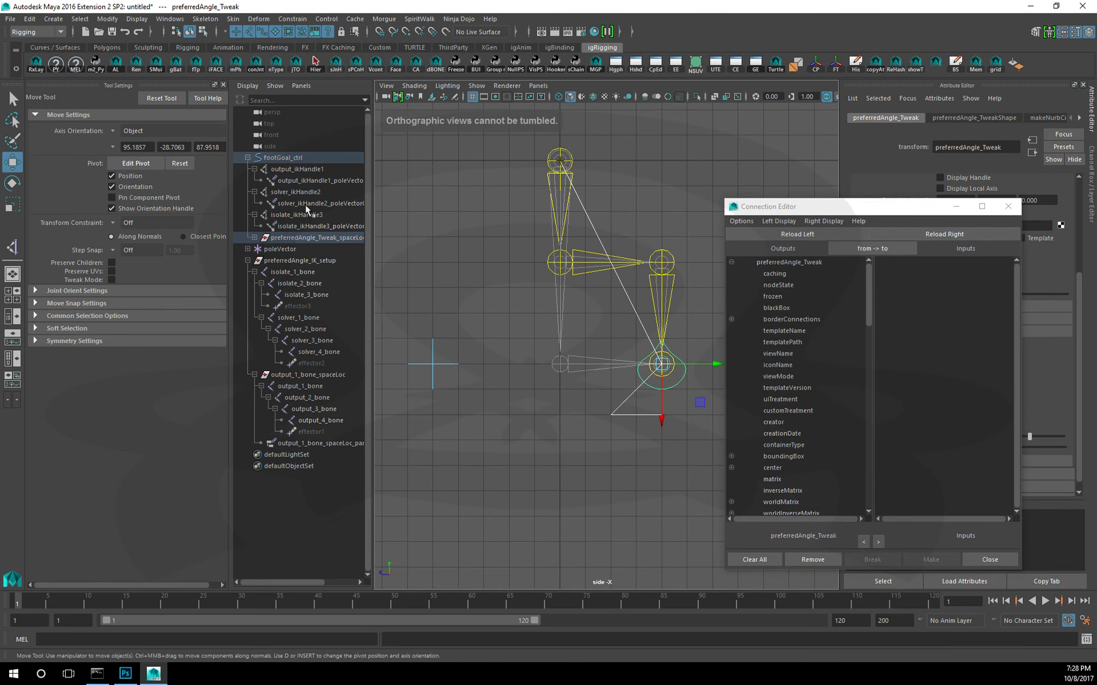
click(325, 340)
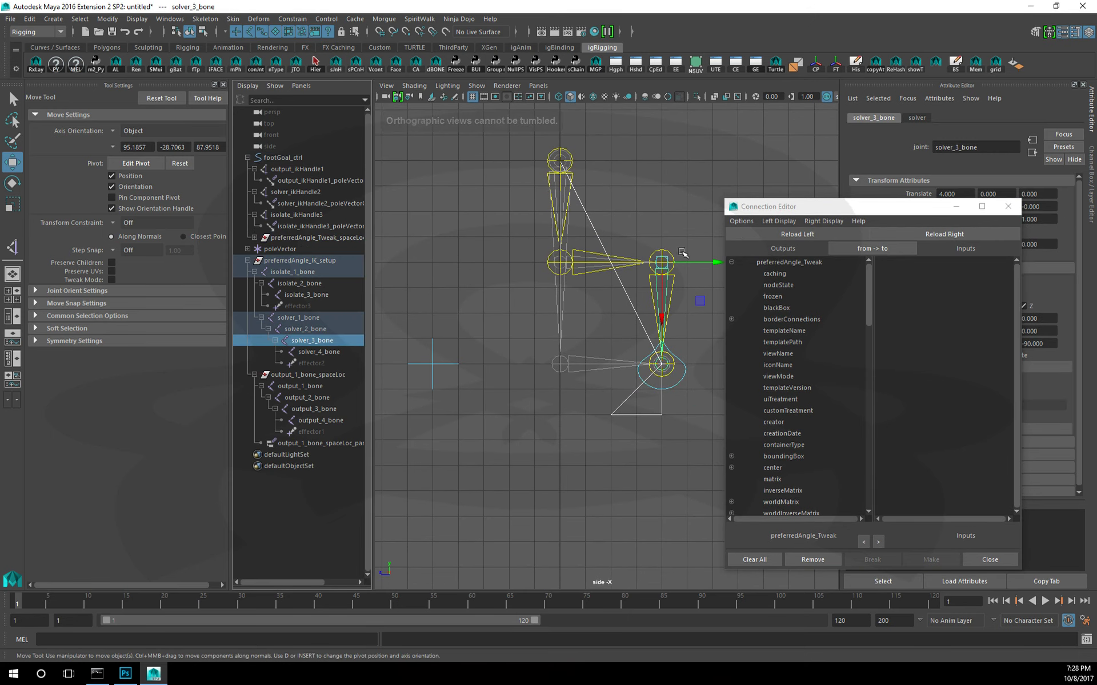
click(914, 235)
- Connect preferredAngle_Tweak rotateZ to solver_3_bone's preferredAngleZ
scroll(775, 443, down, 10)
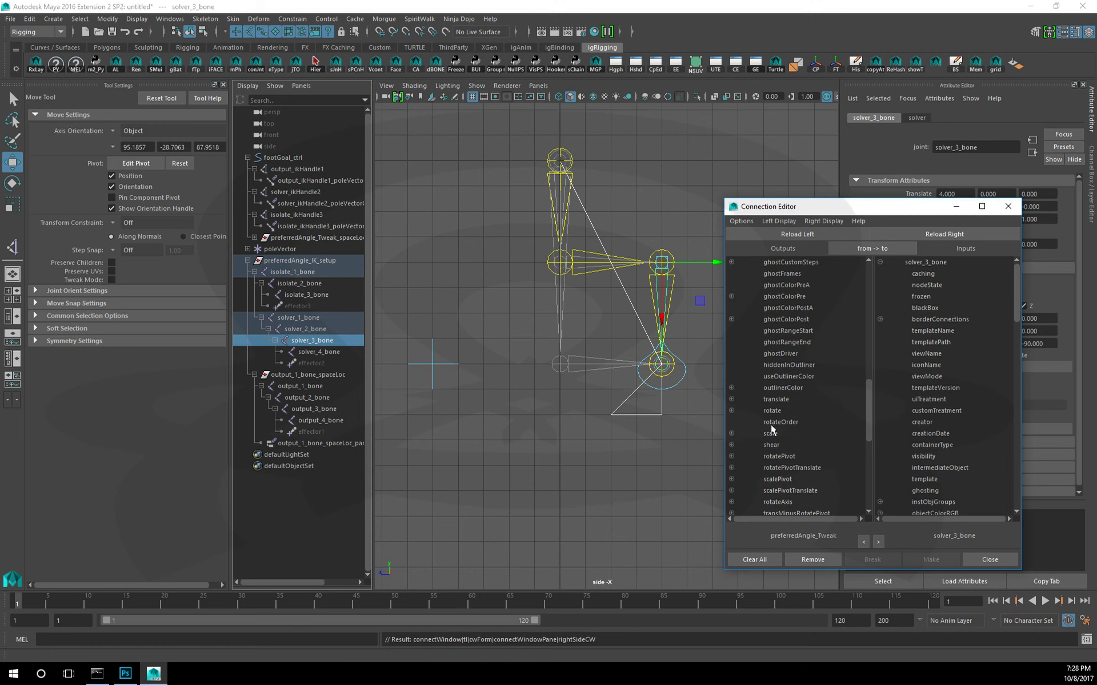
click(739, 410)
click(797, 443)
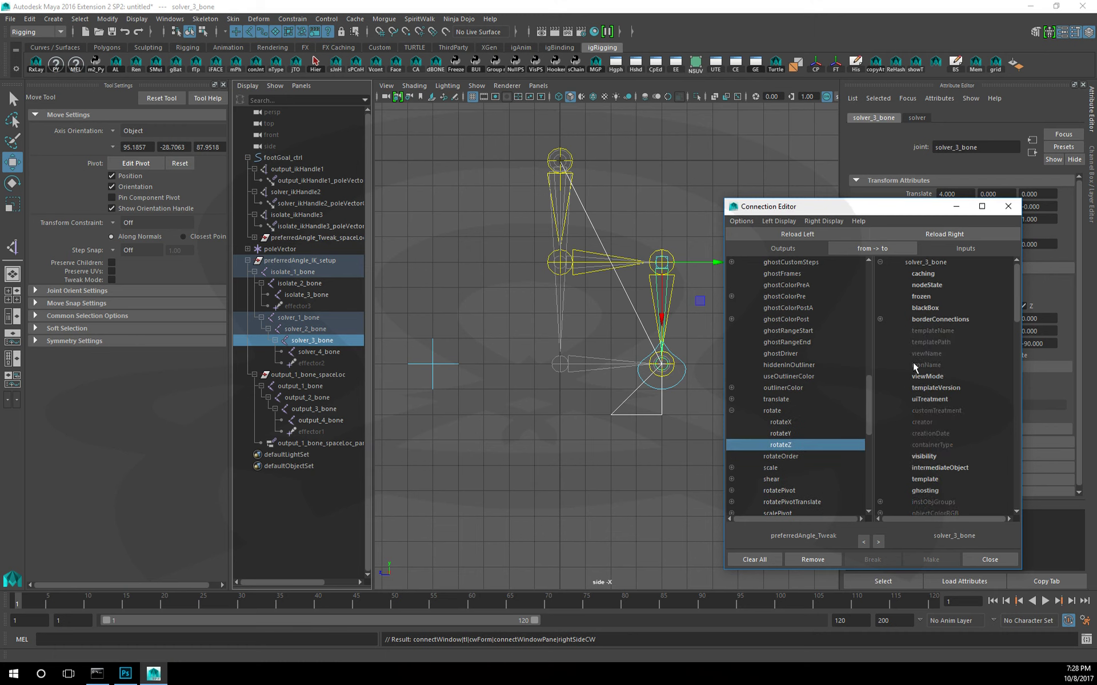
scroll(912, 365, down, 10)
scroll(892, 411, down, 5)
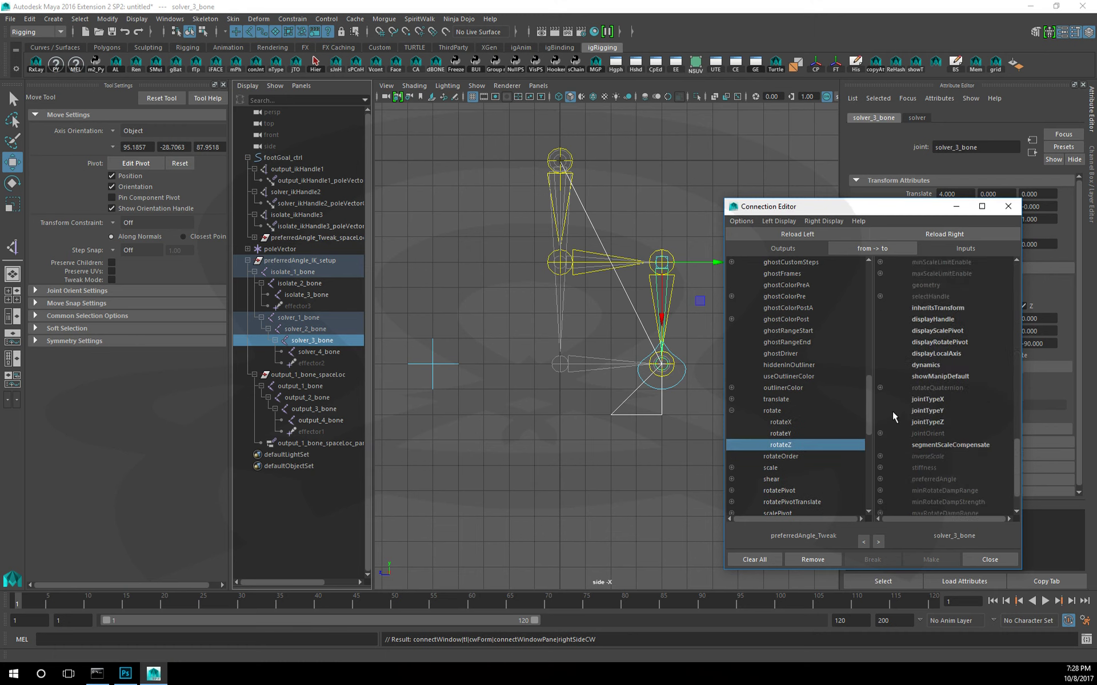
scroll(892, 411, down, 4)
click(880, 433)
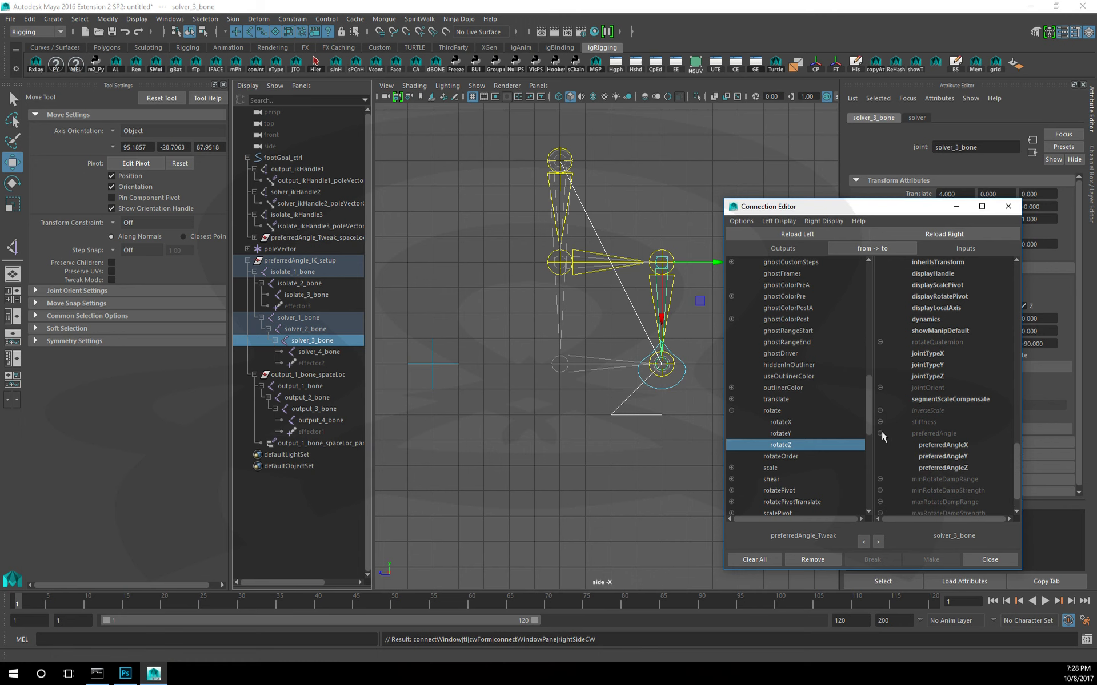
click(951, 467)
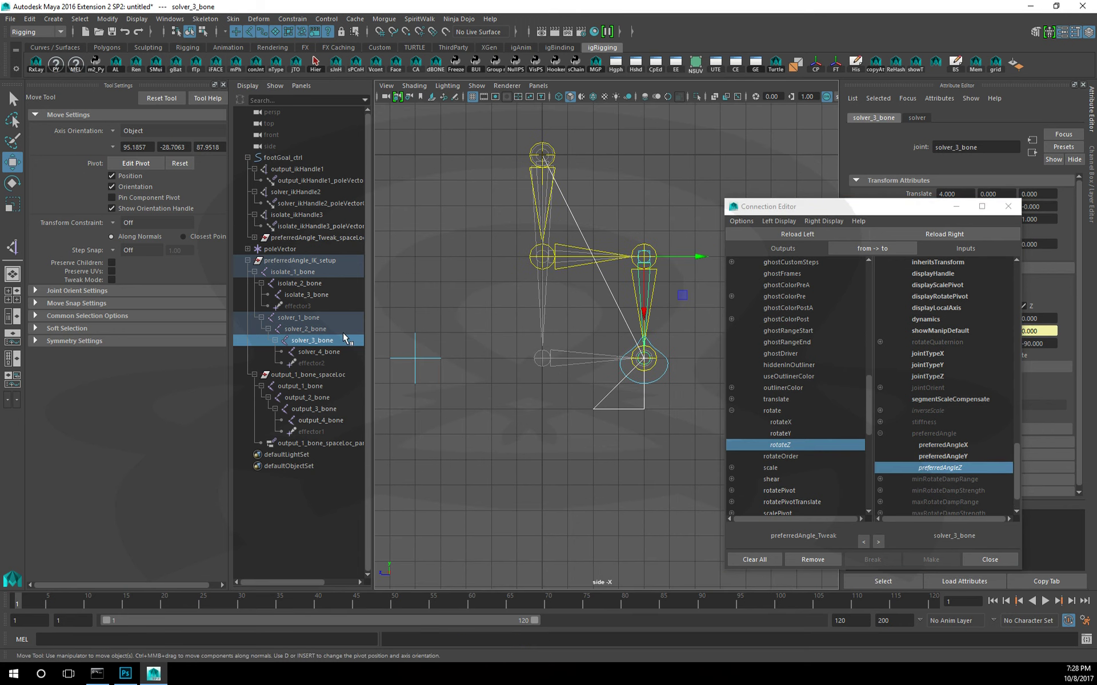
- Connect rotateZ to output_3_bone's preferredAngleZ too, and close the Connection Editor
click(319, 410)
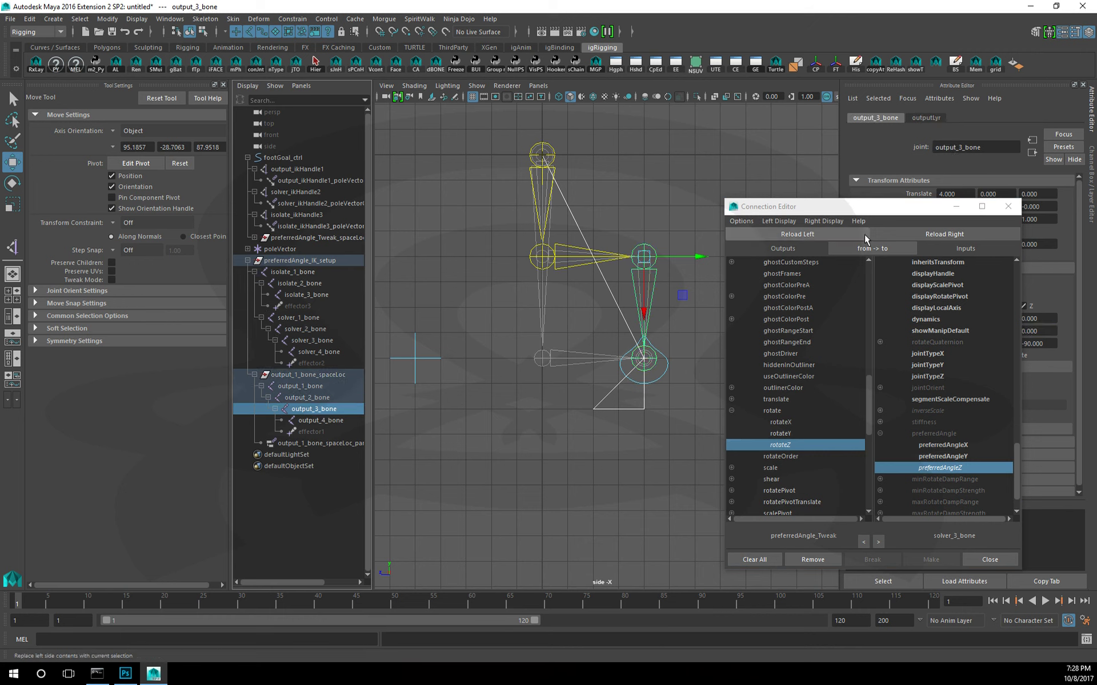
click(945, 234)
click(880, 433)
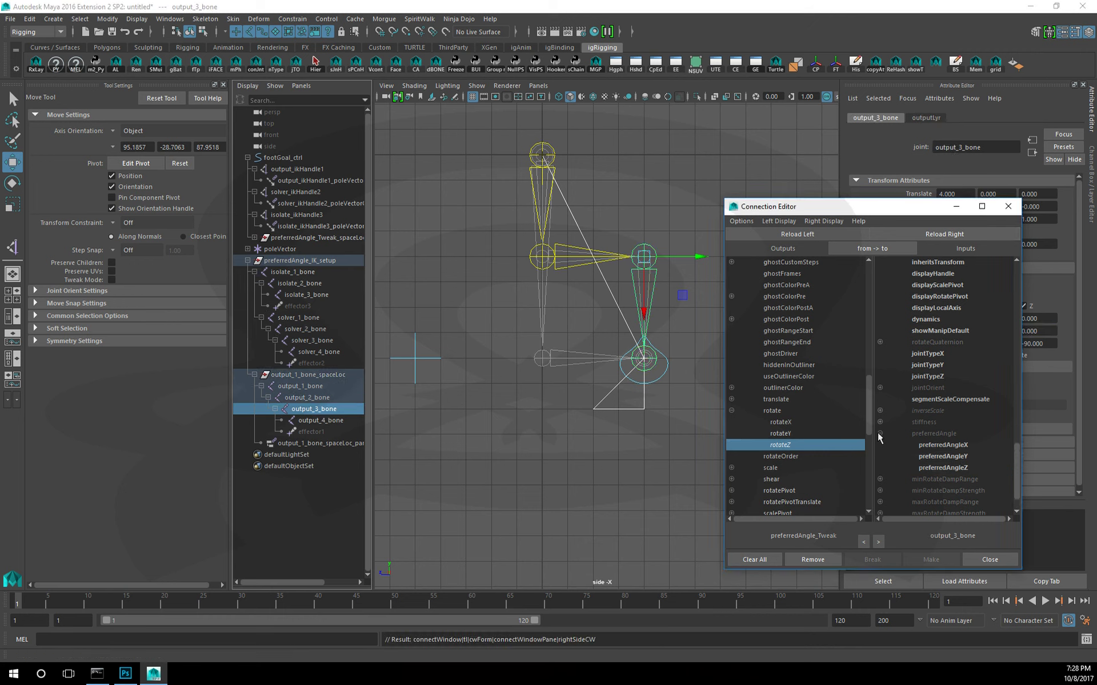
click(949, 467)
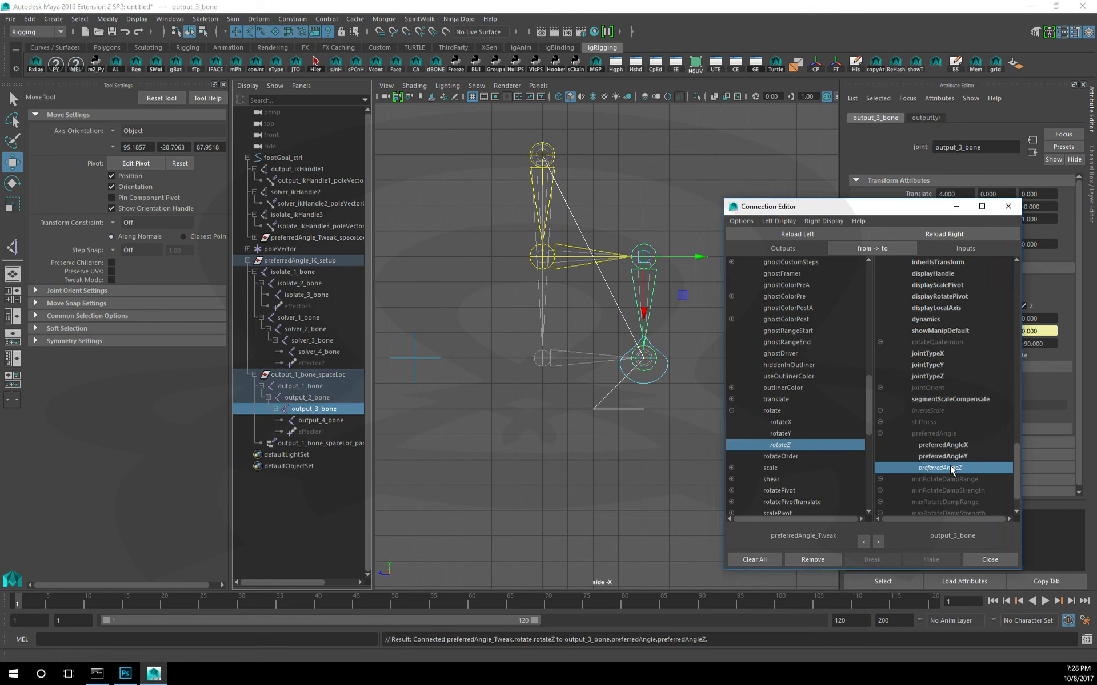
click(987, 557)
click(663, 378)
- Rotate the tweak control to test how the leg bends
key(e)
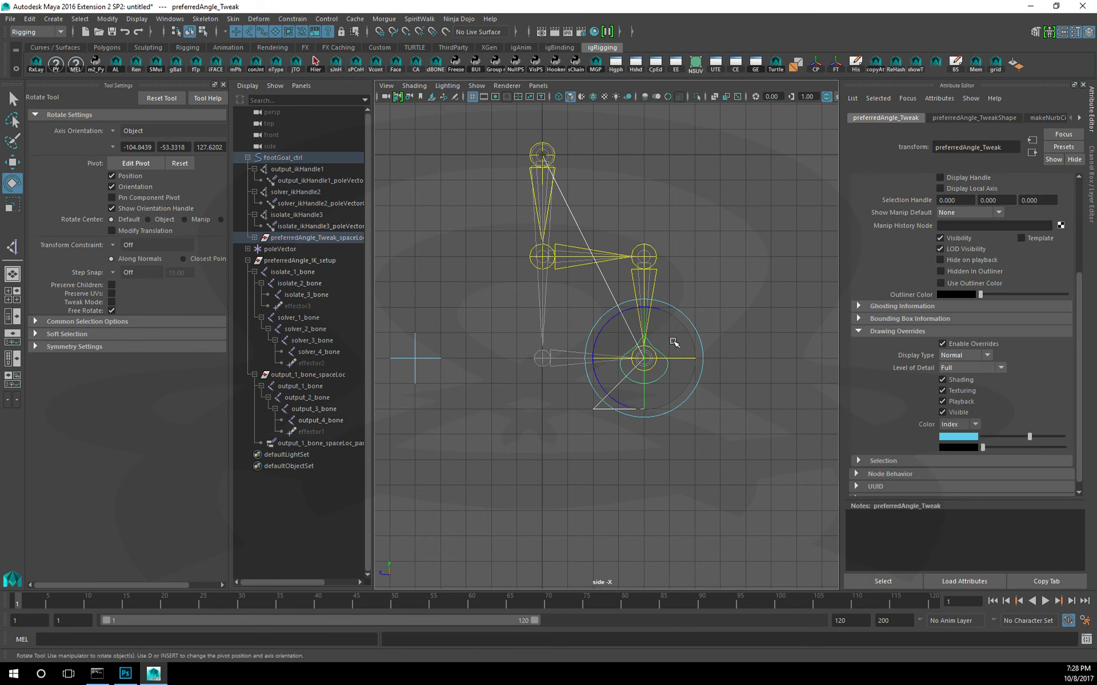
mouse_move(624, 304)
mouse_down()
mouse_move(638, 325)
mouse_move(597, 312)
mouse_up()
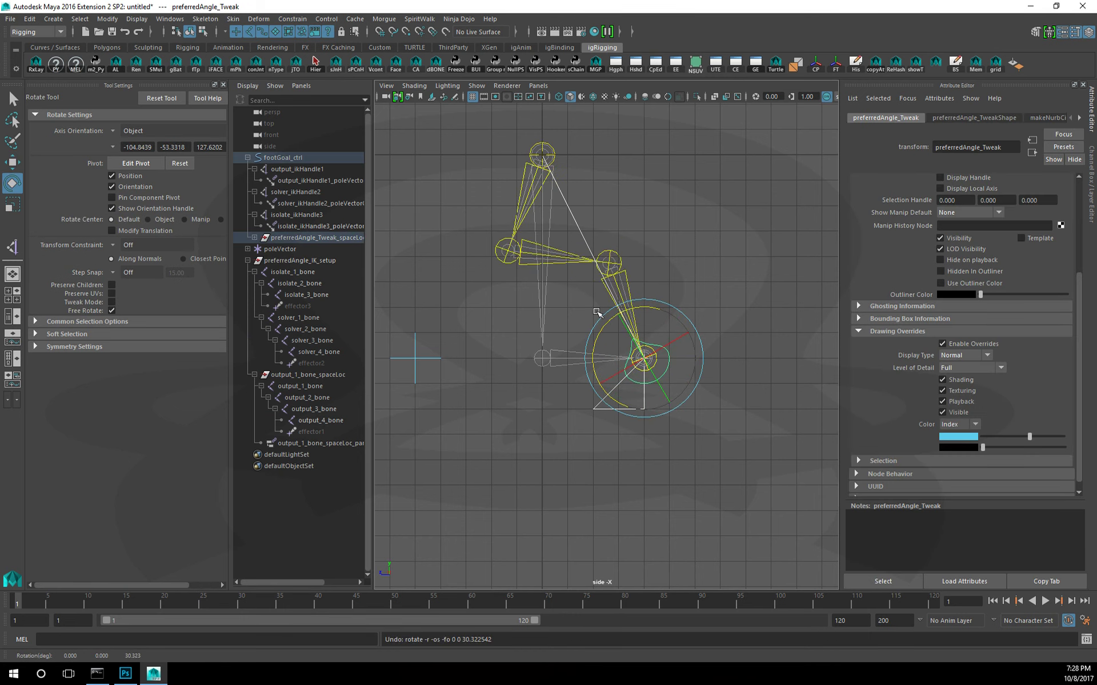
click(728, 238)
click(536, 306)
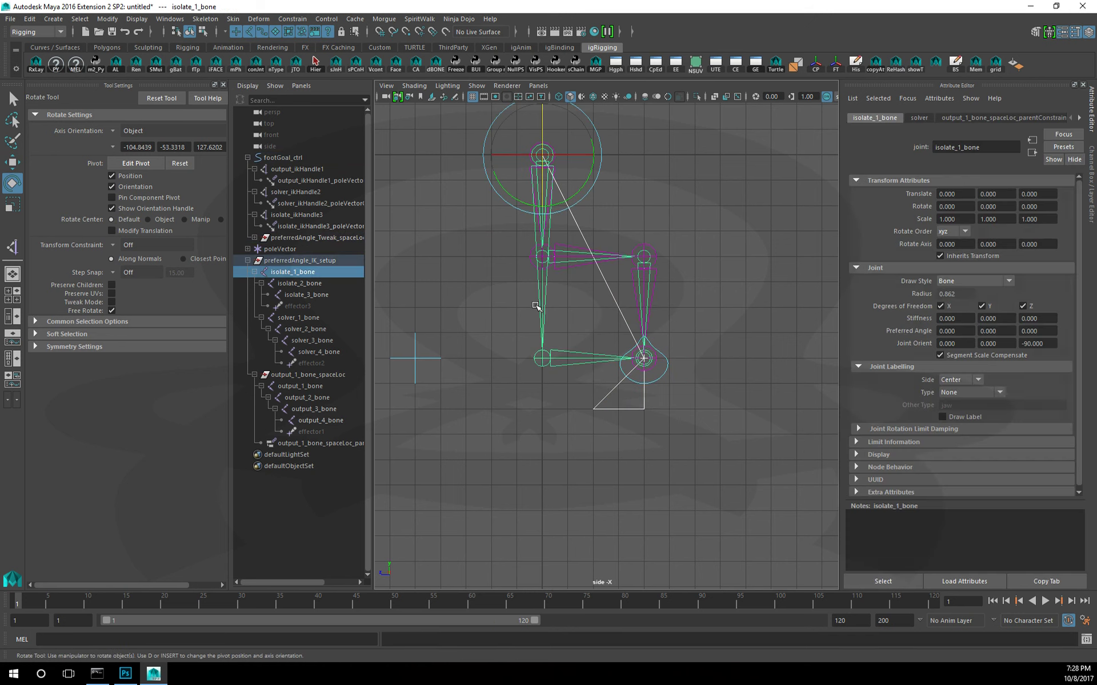
- Load solver_1_bone into the Connection Editor with rotateX as the driving attribute
click(299, 318)
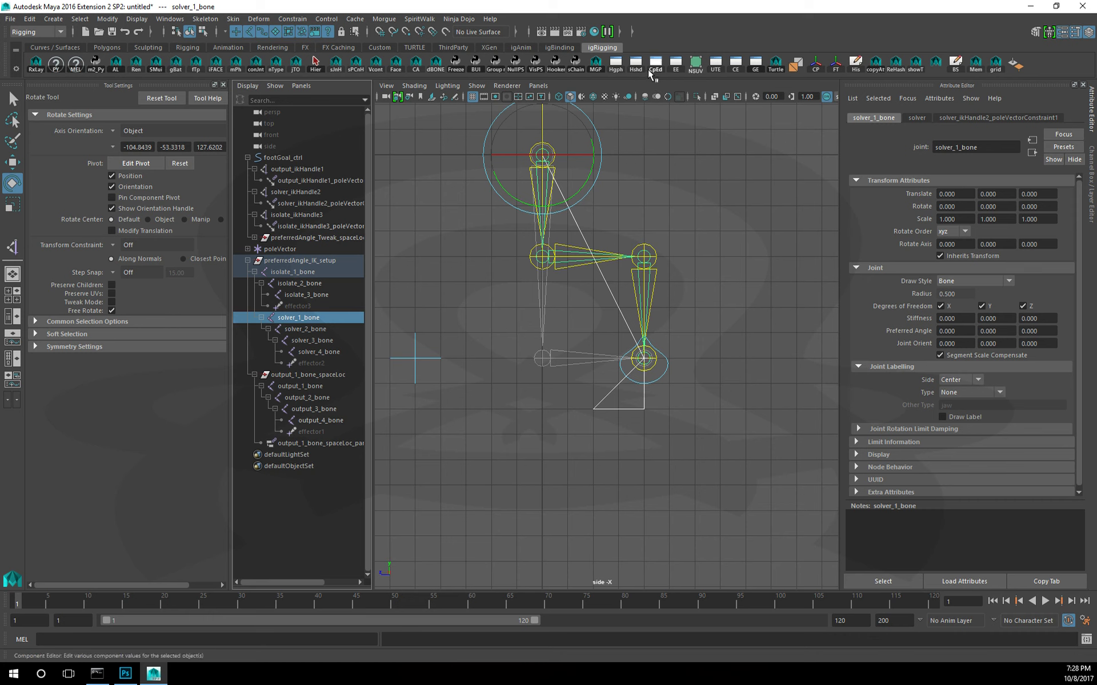
click(675, 67)
scroll(749, 468, down, 4)
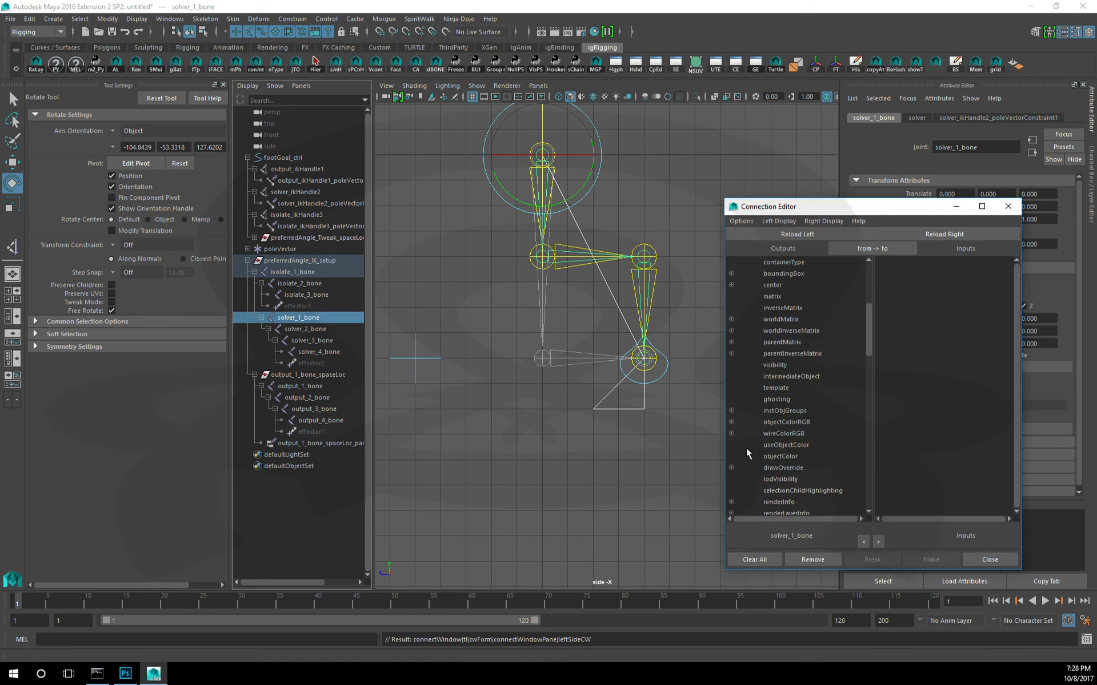
scroll(746, 445, down, 4)
scroll(748, 360, down, 3)
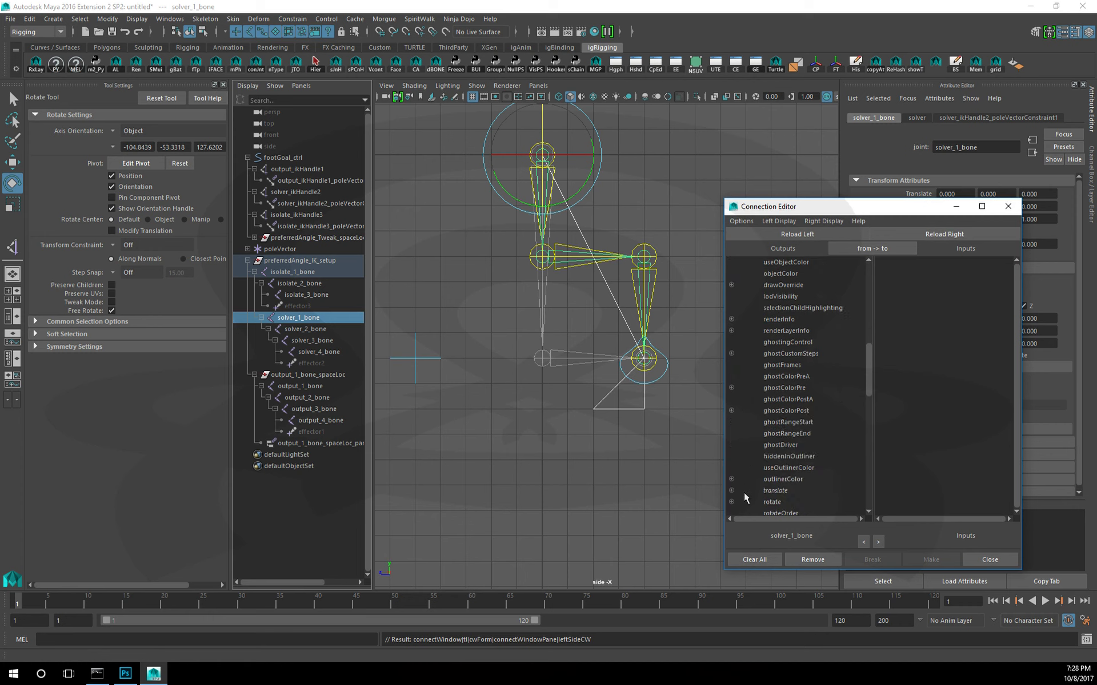
scroll(744, 502, down, 5)
click(780, 331)
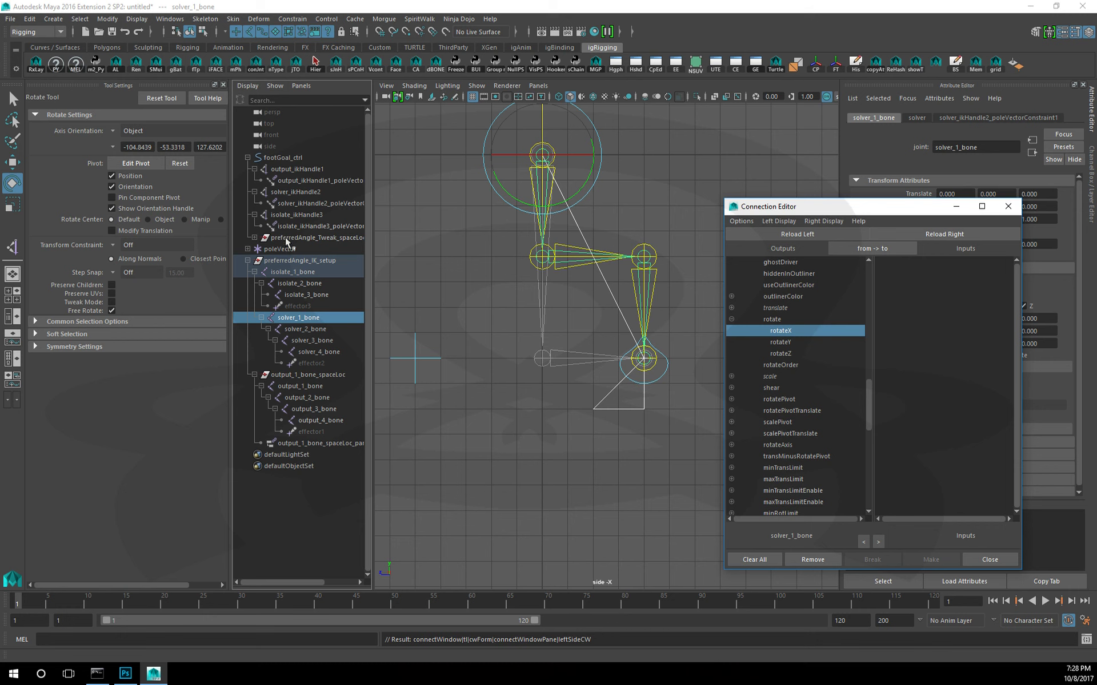
- Connect that rotateX to output_ikHandle1's twist and close the Connection Editor
click(297, 169)
click(944, 235)
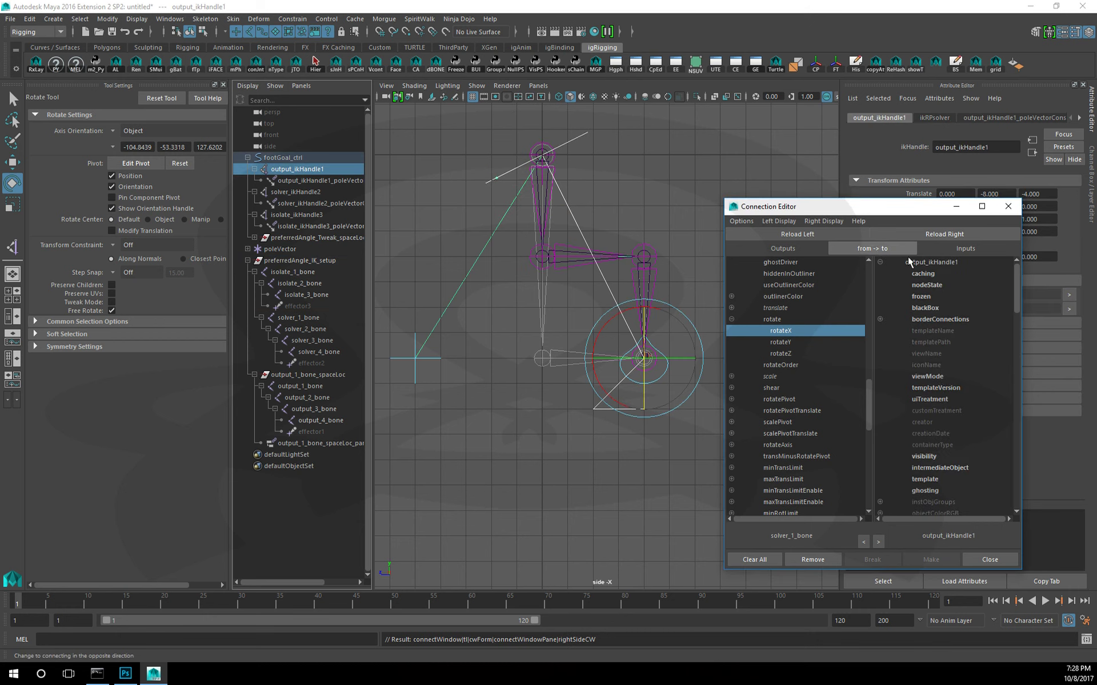
scroll(940, 378, down, 6)
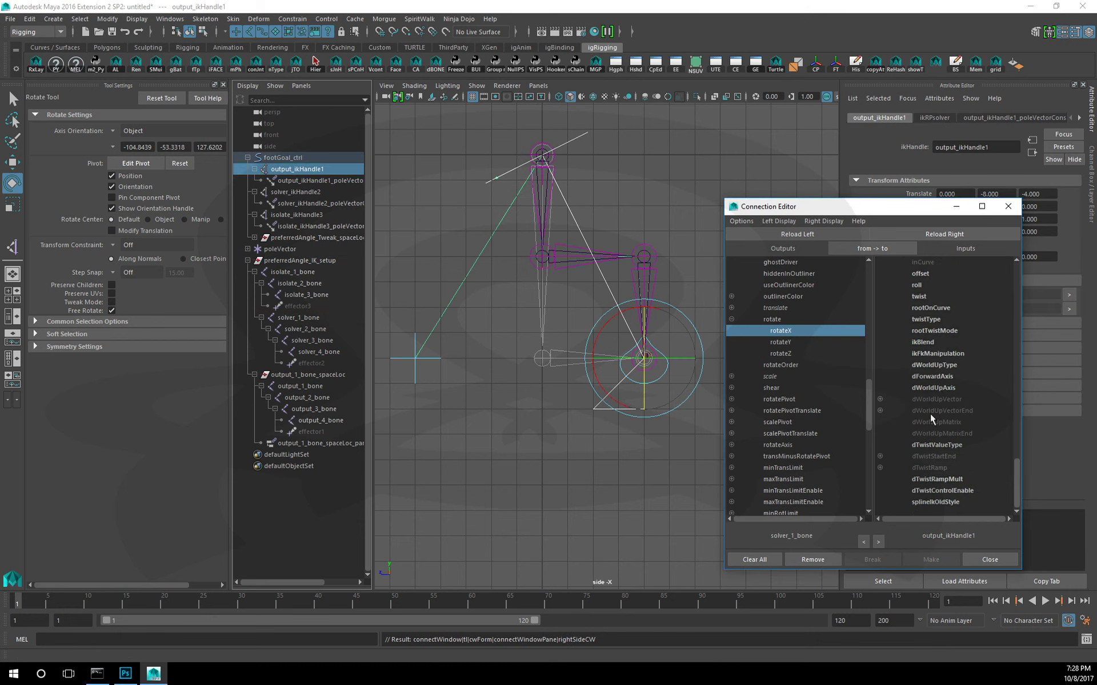
click(925, 297)
click(990, 559)
click(684, 422)
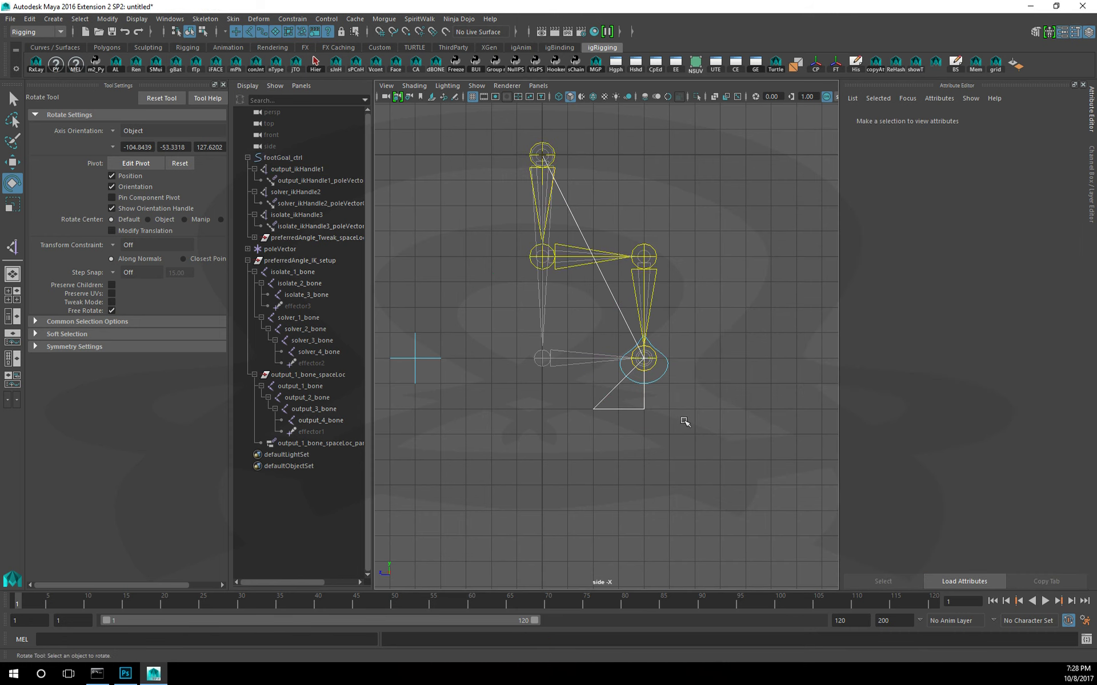
- Rotate preferredAngle_Tweak to swing the leg, then move footGoal_ctrl up and left
click(665, 376)
mouse_move(652, 318)
mouse_down()
mouse_move(624, 314)
mouse_move(636, 307)
mouse_move(766, 368)
mouse_up()
click(767, 367)
click(627, 382)
key(w)
mouse_move(627, 383)
middle_down()
mouse_move(471, 306)
mouse_move(563, 323)
middle_up()
click(558, 313)
- Rotate preferredAngle_Tweak again to bend the leg, then move footGoal_ctrl down and right
click(553, 286)
key(e)
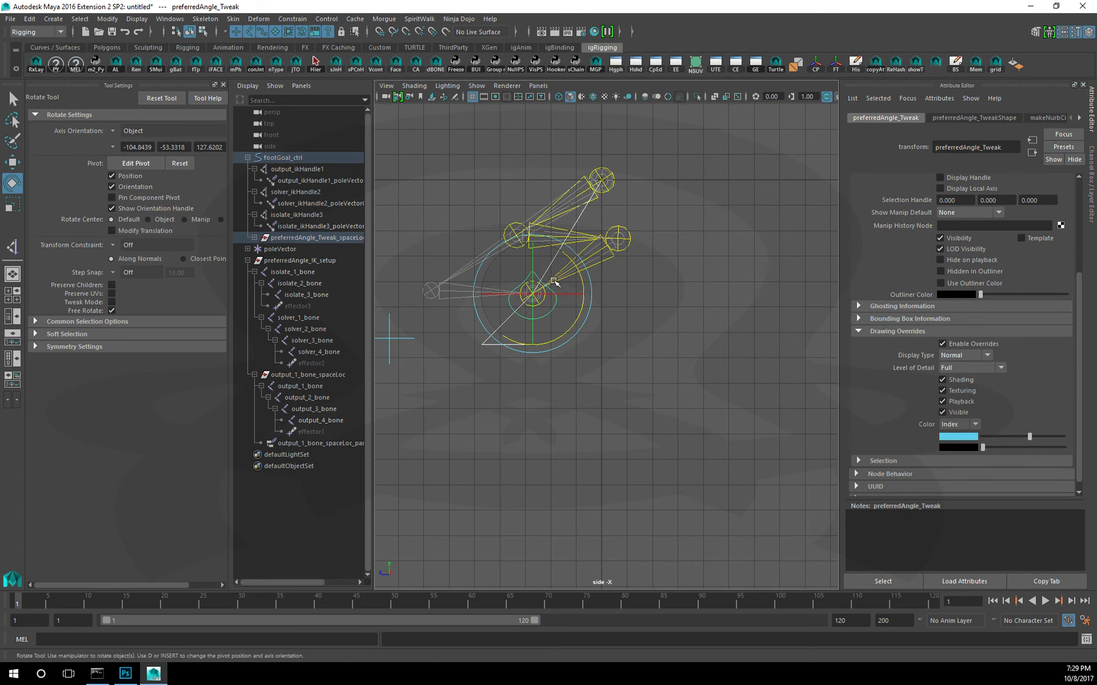
middle_drag(577, 267, 583, 393)
click(567, 330)
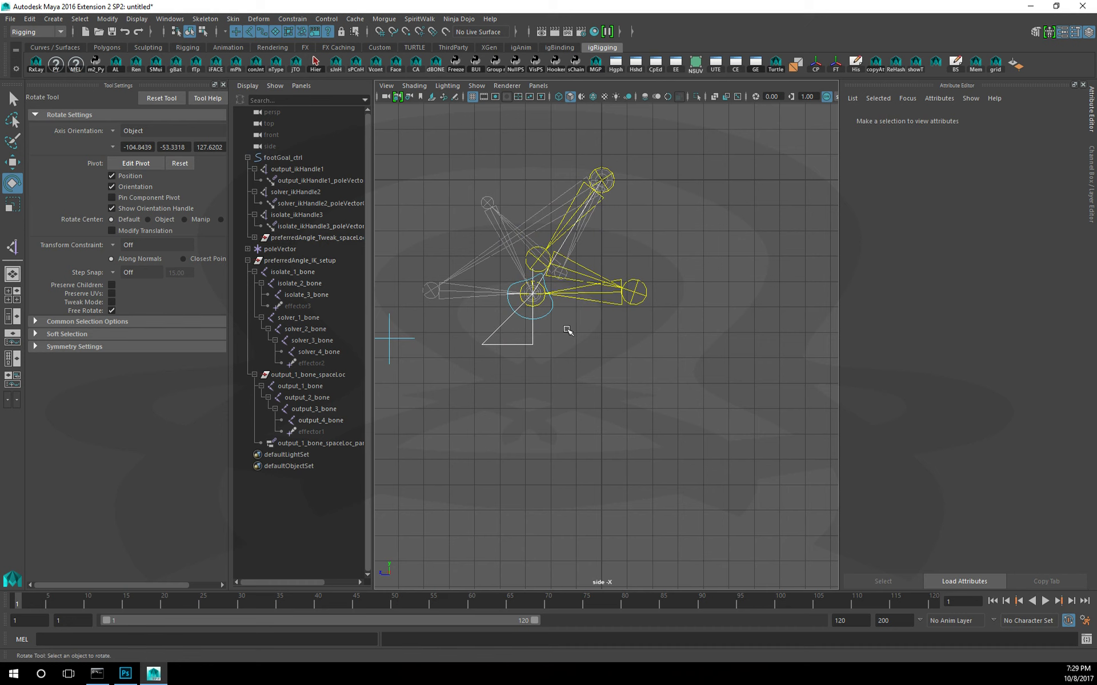
click(526, 339)
key(w)
mouse_move(498, 261)
middle_down()
mouse_move(553, 315)
mouse_move(631, 447)
mouse_move(610, 366)
middle_up()
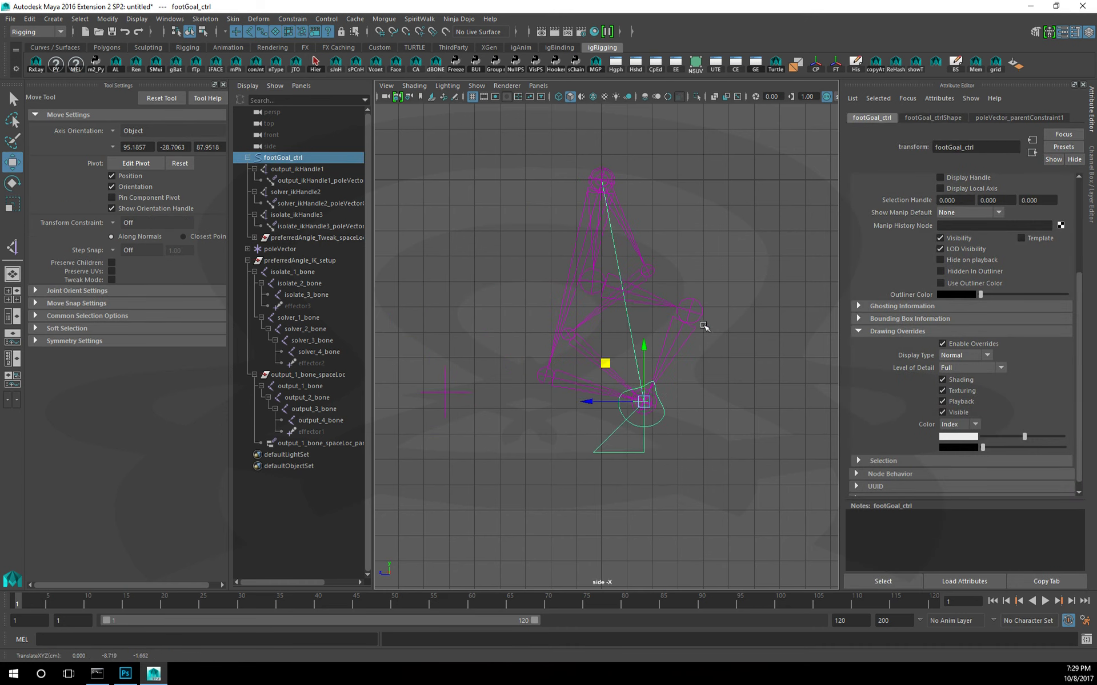
- Set footGoal_ctrl's Translate Y and Translate Z to 0
click(753, 381)
click(625, 447)
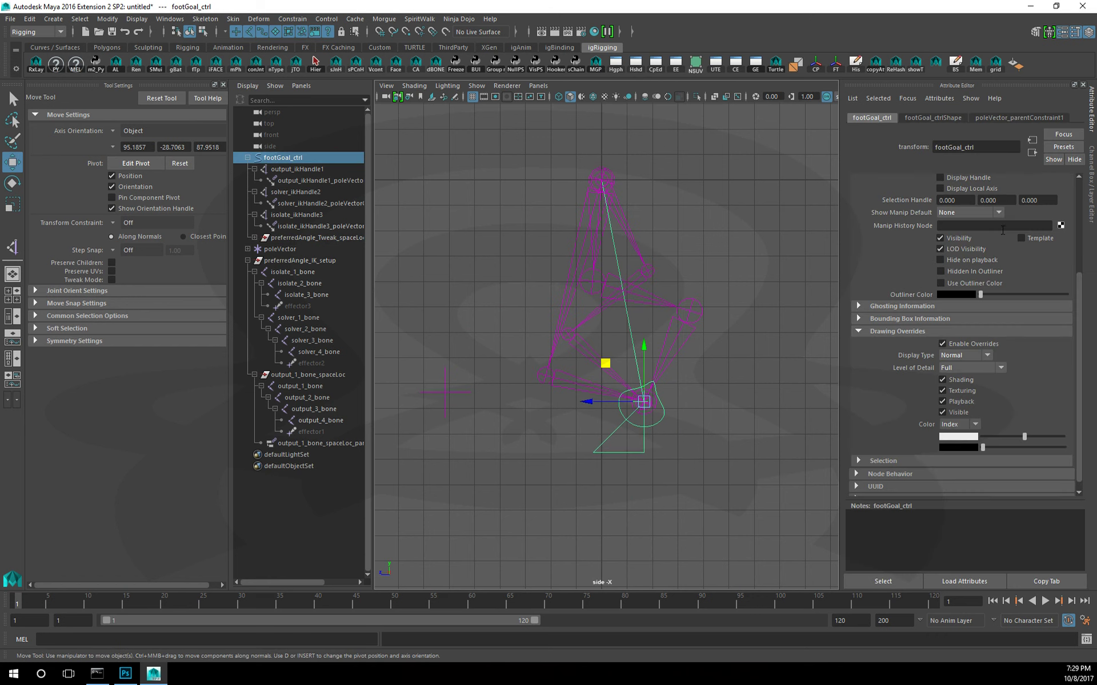
click(1090, 182)
drag(1066, 127, 1068, 132)
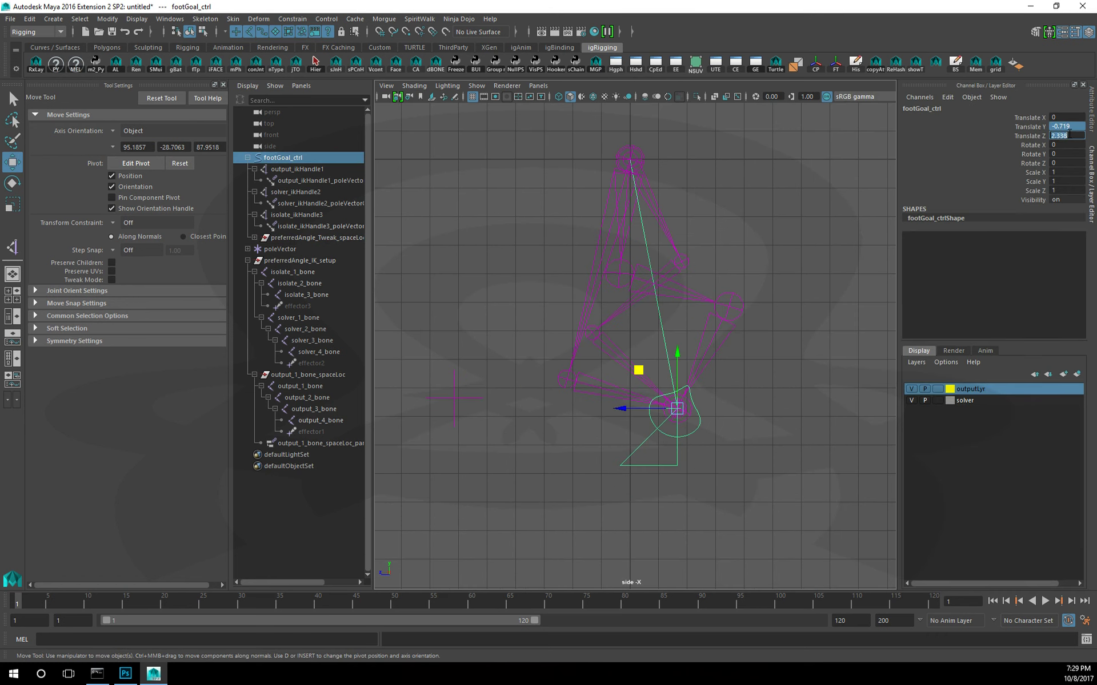
text(0)
key(Return)
- Set preferredAngle_Tweak's Rotate Z to 0
click(838, 238)
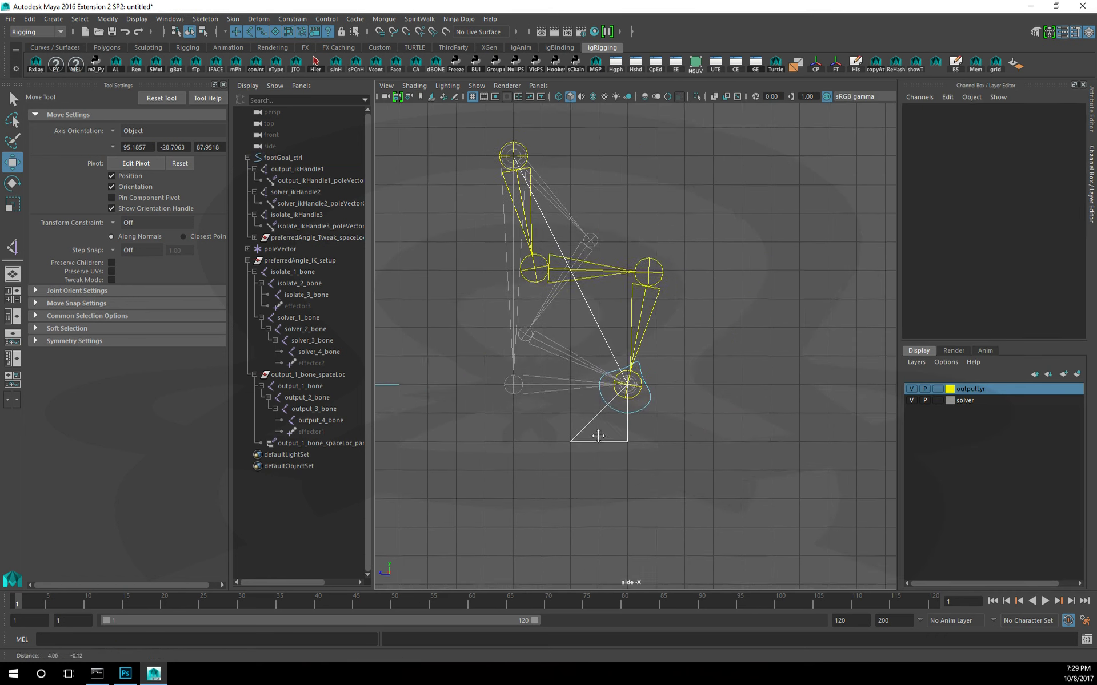
alt+middle_drag(728, 443, 697, 417)
click(694, 413)
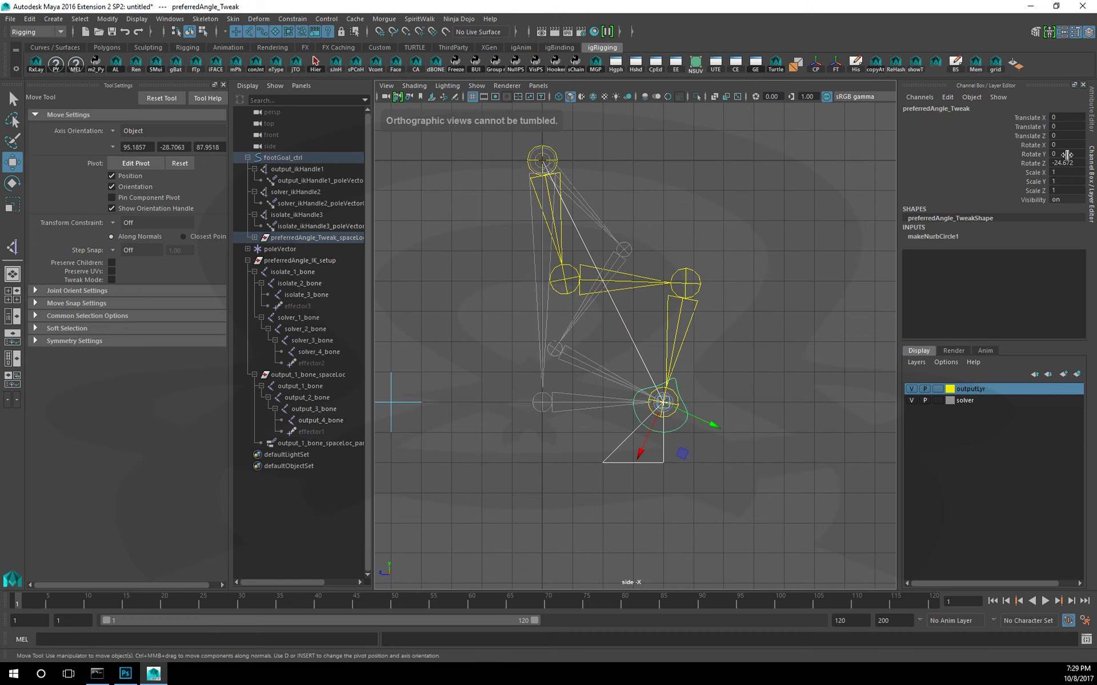
text(0)
key(Return)
- Hide the solver display layer, leaving only the yellow output chain visible
click(737, 327)
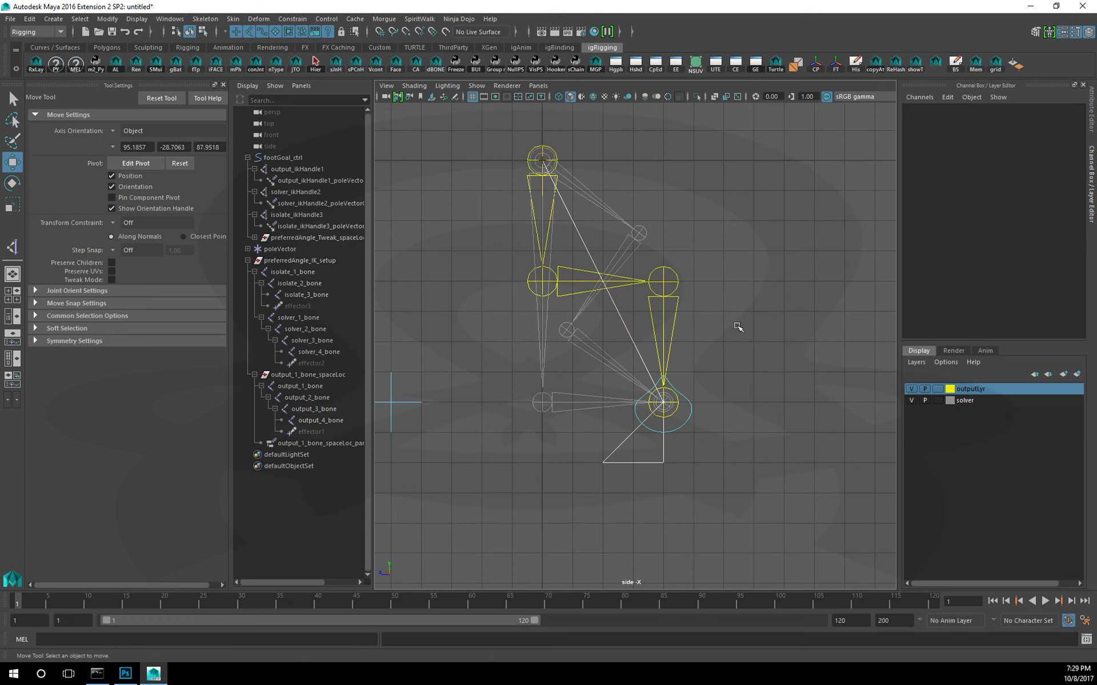
alt+middle_drag(710, 373, 734, 382)
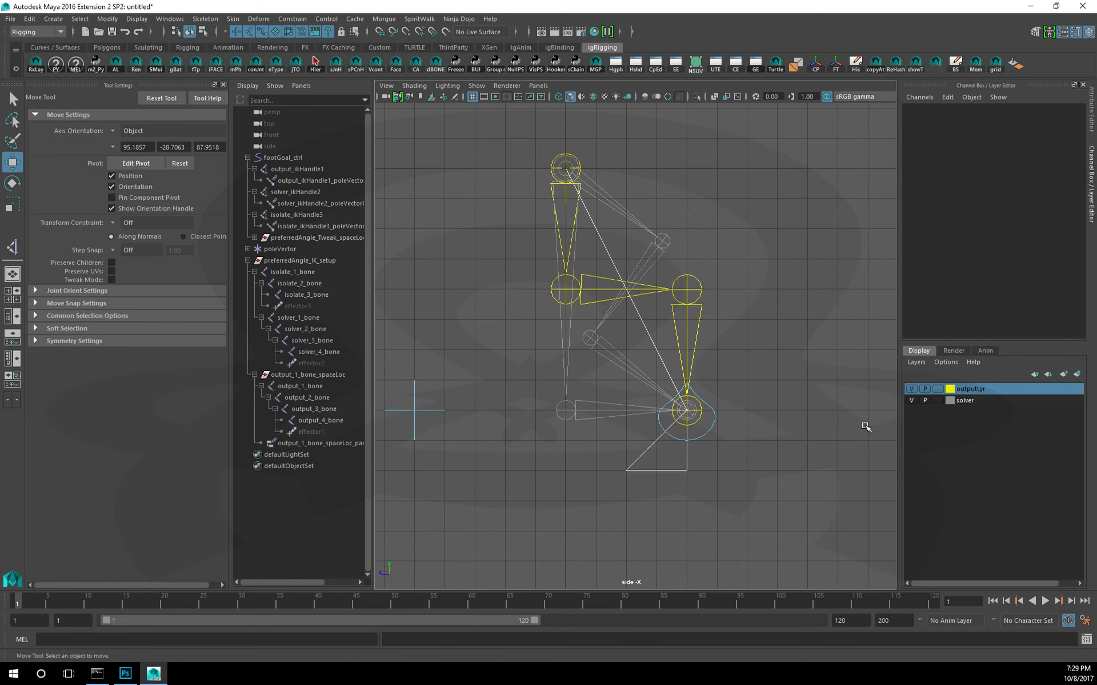
click(911, 401)
alt+drag(748, 462, 737, 476)
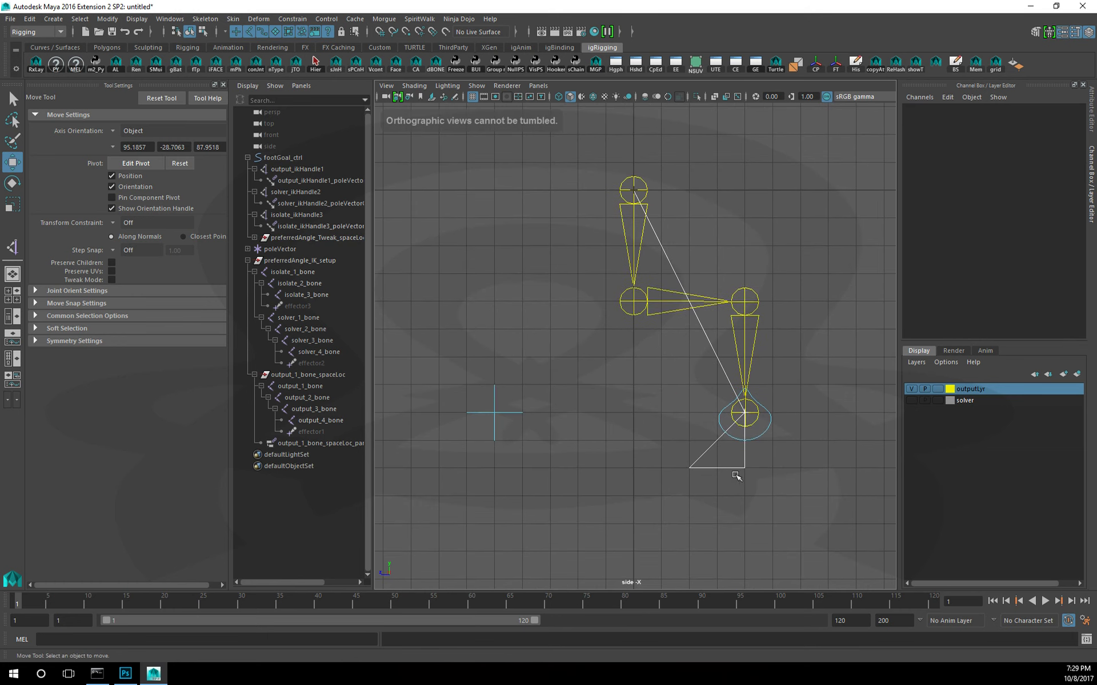
alt+middle_drag(559, 301, 541, 319)
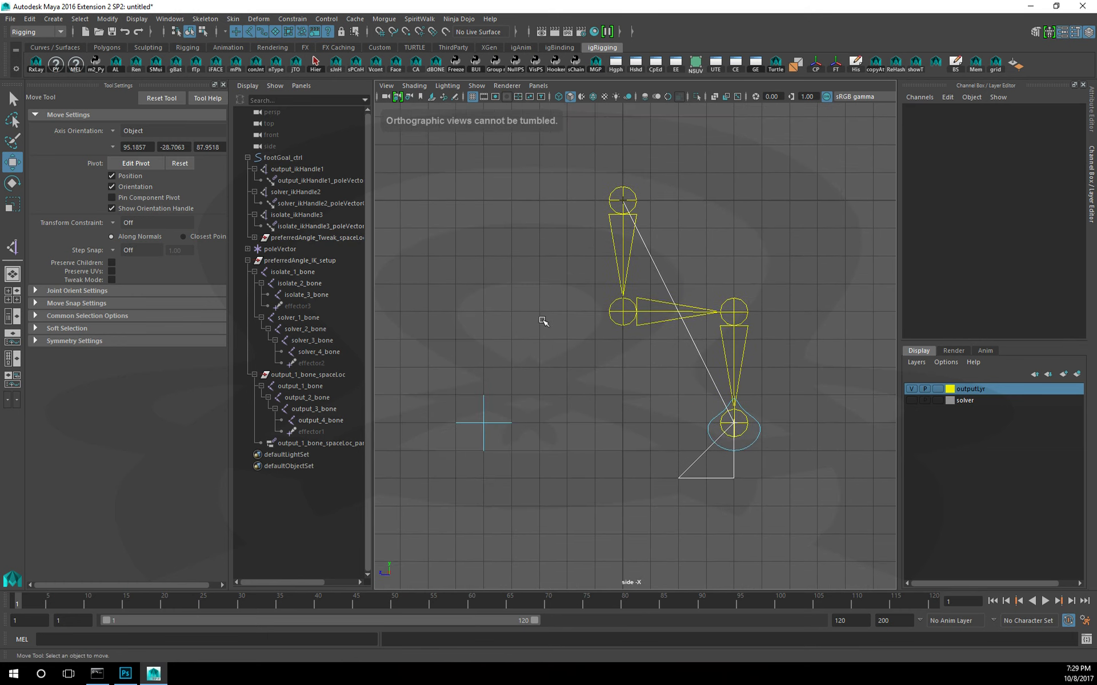